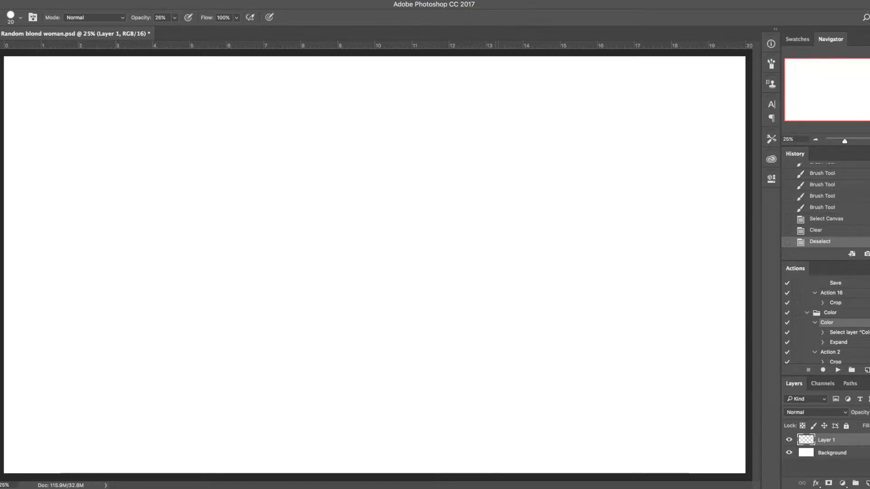
Convert the background to an editable dark grey layer and pick a pale greyish-blue foreground colour for sketching
left_click(866, 453)
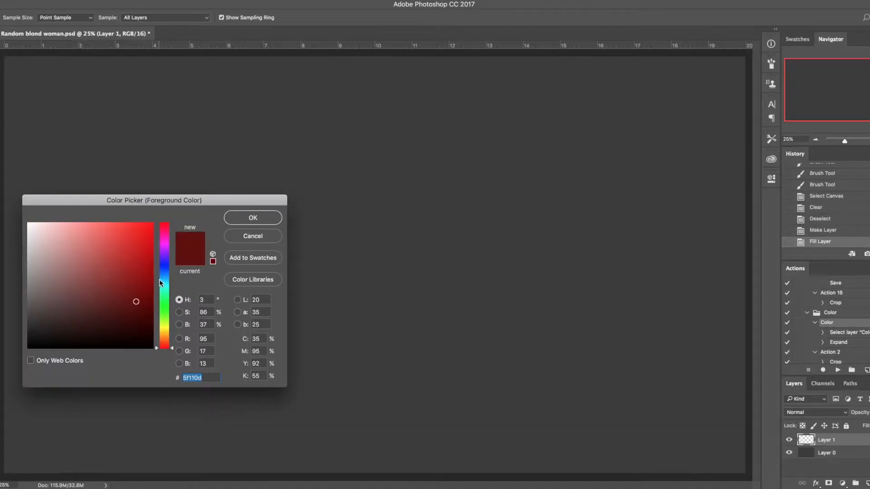
left_click(164, 282)
left_click(66, 268)
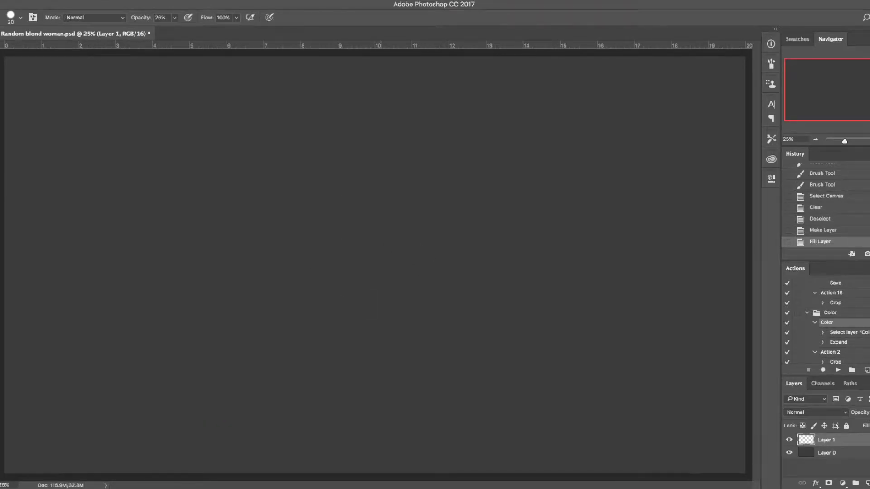
left_click_drag(190, 200, 621, 330)
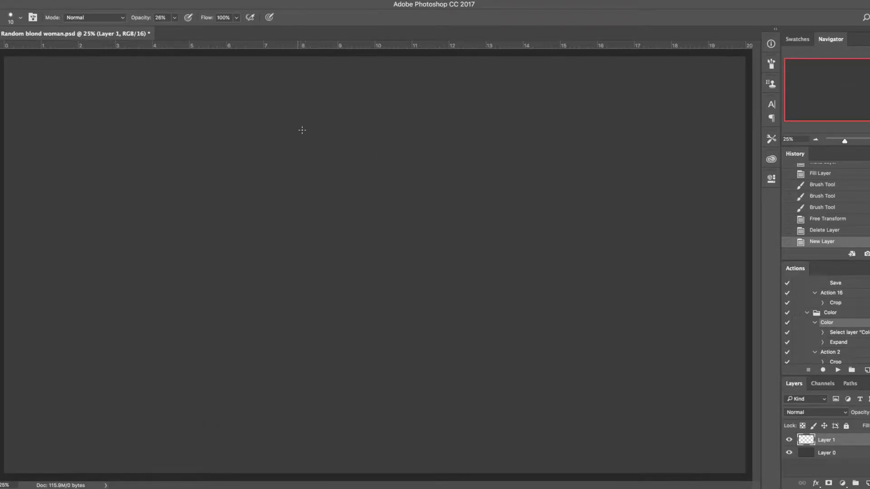
Sketch the head construction with a circle, a curved centre line, an eye line and the sides of the face tapering to the chin
left_click_drag(217, 136, 311, 67)
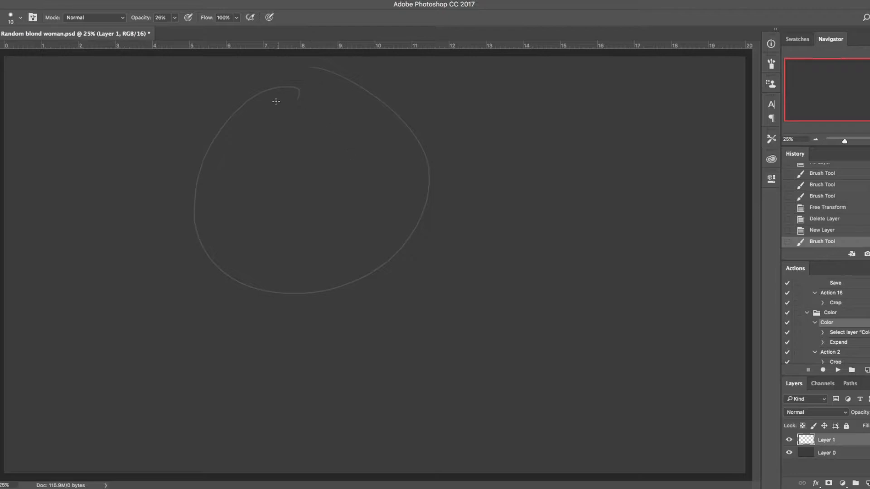
left_click_drag(250, 93, 295, 317)
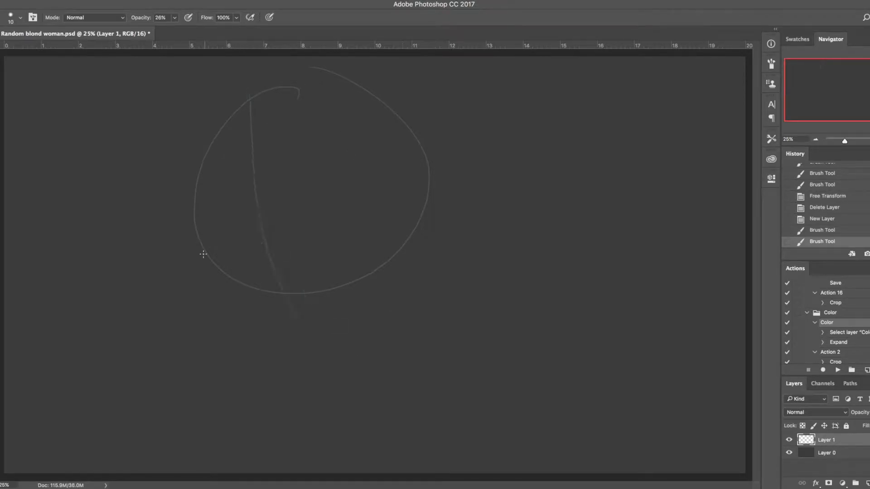
left_click_drag(189, 271, 428, 182)
left_click_drag(198, 209, 219, 267)
left_click_drag(195, 190, 215, 251)
left_click_drag(198, 211, 217, 256)
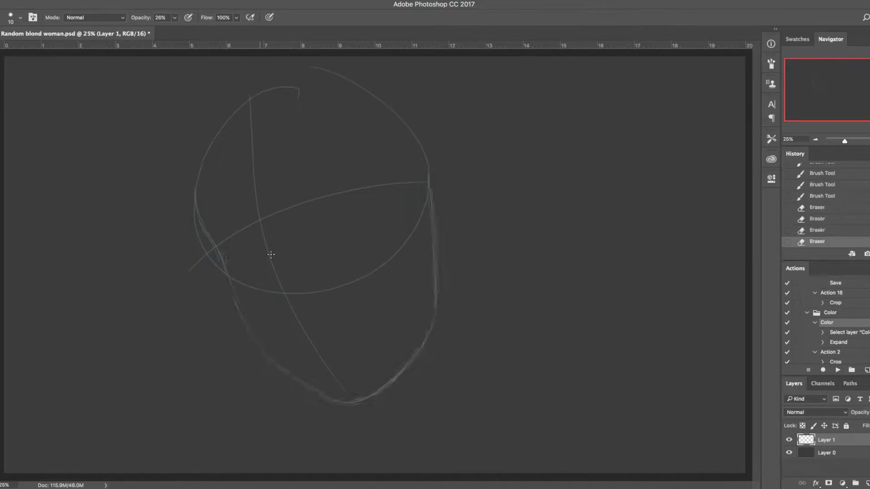
Scale down the head construction and sketch the neck and both shoulders beneath it
key("ctrl+t")
left_click_drag(189, 403, 187, 354)
key("Return")
left_click_drag(426, 261, 434, 309)
left_click_drag(435, 254, 466, 344)
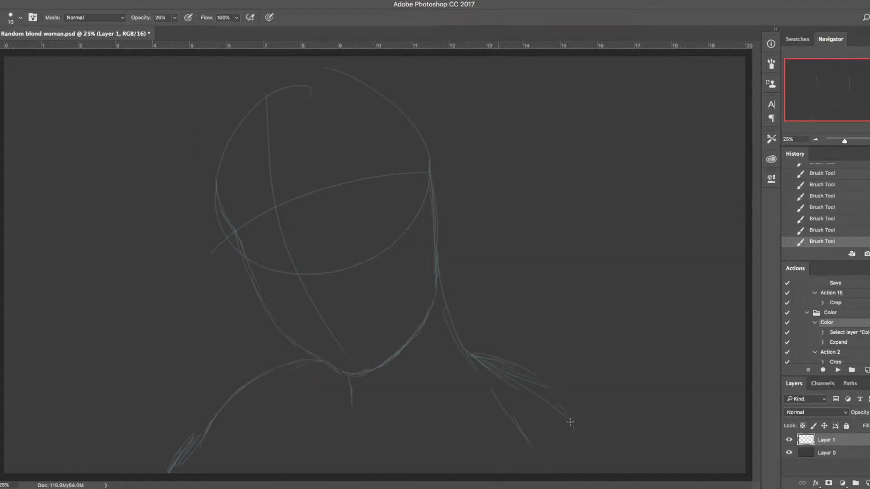
mouse_move(570, 422)
left_mouse_down()
mouse_move(491, 350)
mouse_move(467, 355)
left_mouse_up()
Lightly erase inside the head and apply a Hue/Saturation adjustment to the sketch layer
key("e")
left_click_drag(349, 192, 341, 198)
key("super+u")
key("Return")
Use a 45% opacity brush and slightly rotate and reposition the whole sketch with Free Transform
key("b")
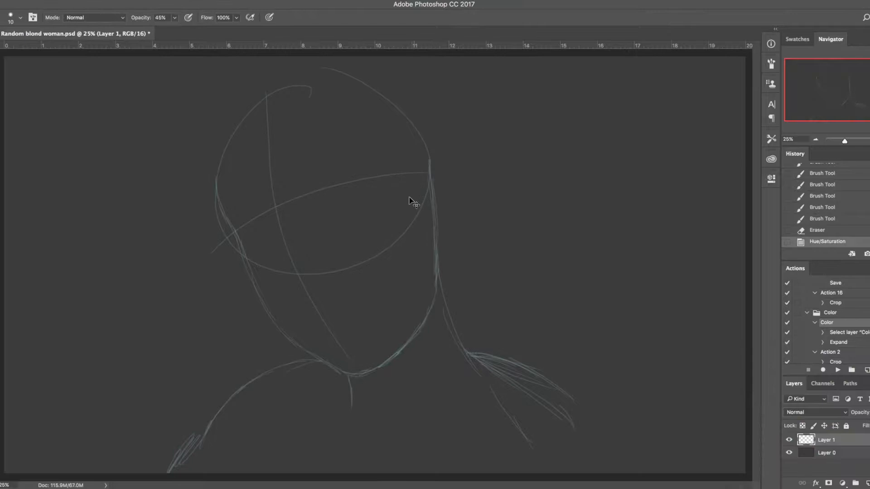
key("super+t")
left_click_drag(644, 203, 584, 226)
left_click_drag(501, 235, 503, 243)
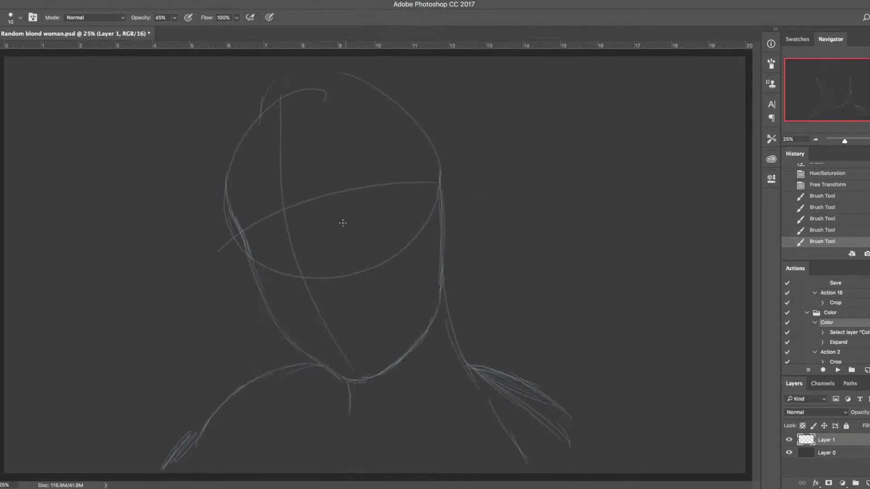
Sketch both upper eyelids below the eye line and nudge the larger eye's lid into place with Free Transform
left_click_drag(332, 226, 386, 209)
left_click_drag(276, 237, 252, 240)
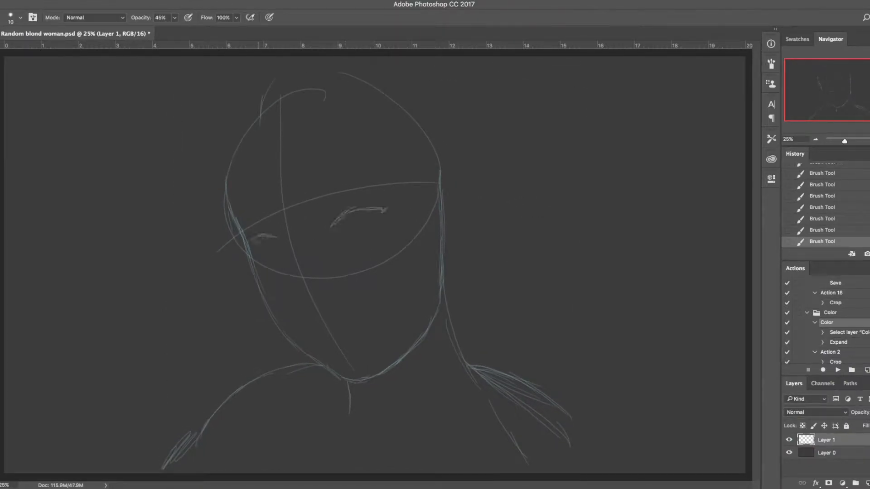
mouse_move(322, 213)
left_mouse_down()
mouse_move(405, 194)
mouse_move(336, 206)
left_mouse_up()
key("super+t")
left_click_drag(366, 231, 370, 233)
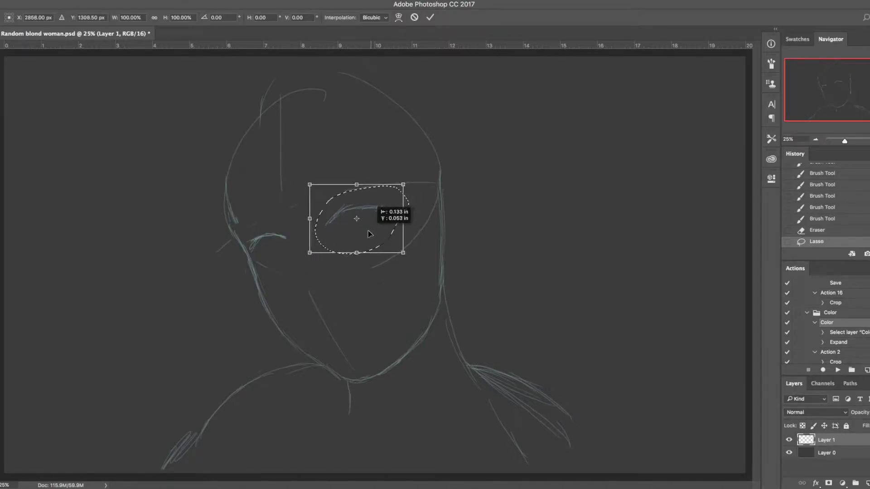
key("Return")
key("super+d")
Sketch the nose bridge and the first lines of the nose tip and nostrils
key("b")
left_click_drag(282, 223, 292, 242)
key("super+z")
left_click_drag(293, 286, 313, 313)
left_click_drag(306, 311, 315, 314)
Erase and redraw the underside of the nose and extend the bridge line down towards the tip
key("e")
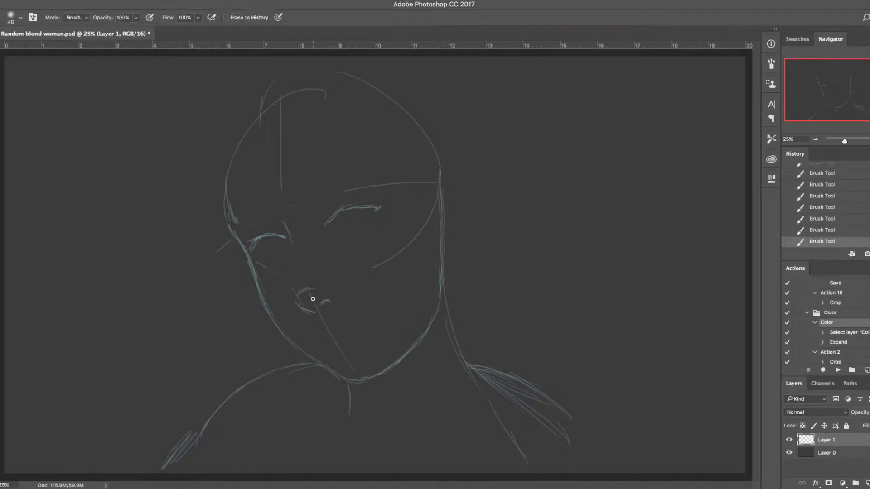
left_click_drag(304, 301, 312, 313)
left_click_drag(300, 305, 312, 314)
key("b")
left_click_drag(303, 310, 319, 316)
left_click_drag(299, 303, 314, 315)
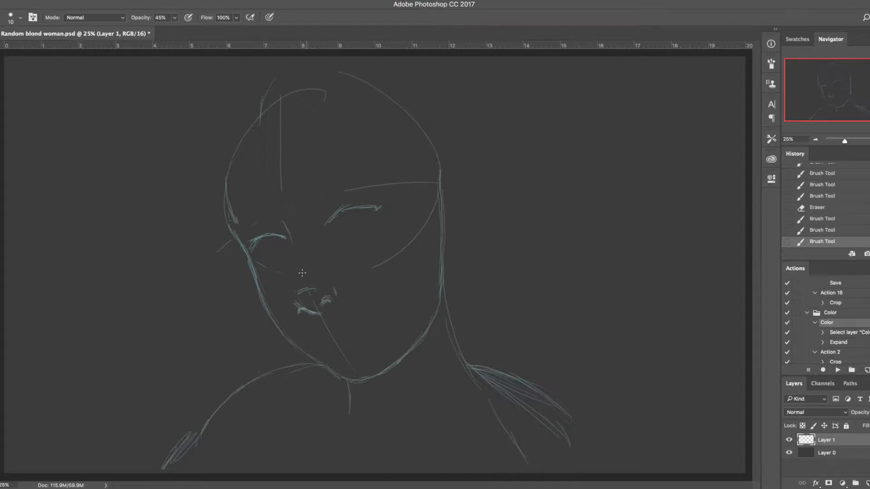
left_click_drag(294, 258, 295, 279)
Erase the centre guide line below the nose and sketch the outline of the lips
key("e")
mouse_move(310, 295)
left_mouse_down()
mouse_move(349, 356)
mouse_move(321, 317)
mouse_move(376, 311)
left_mouse_up()
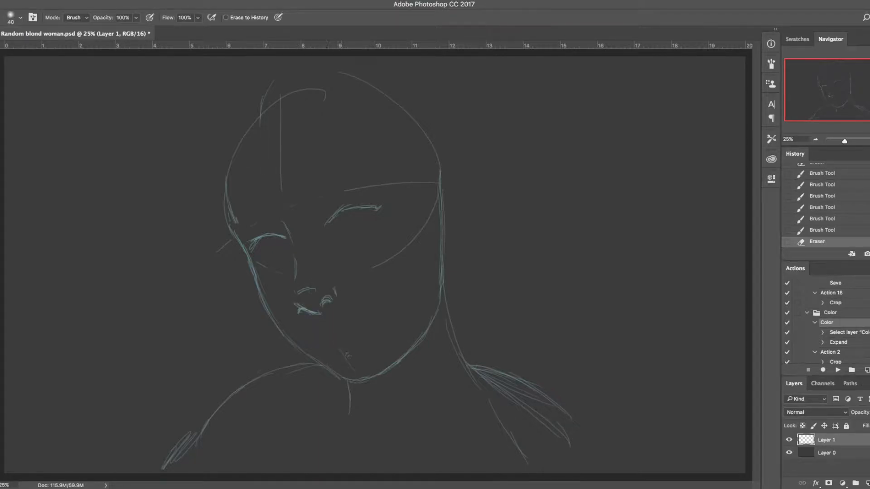
key("b")
mouse_move(322, 346)
left_mouse_down()
mouse_move(364, 333)
mouse_move(373, 317)
mouse_move(355, 350)
left_mouse_up()
Strengthen the upper lip and the line between the lips, and trim the raised mouth corner with the eraser
key("e")
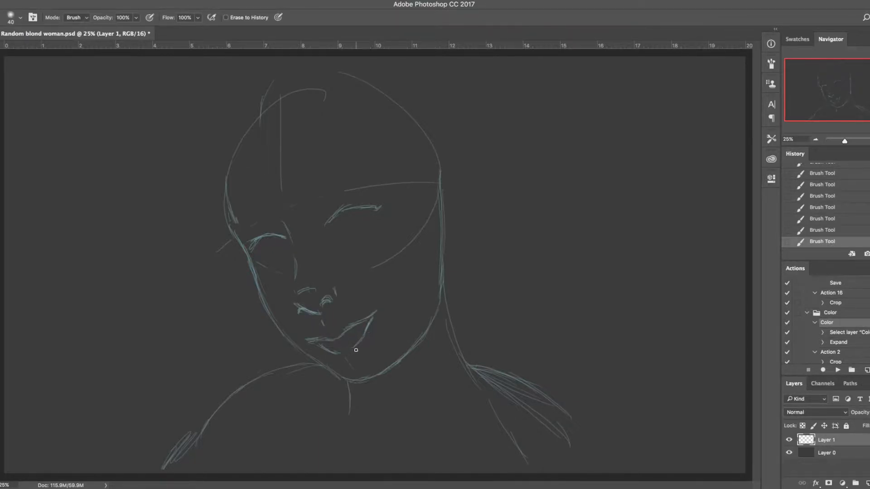
key("b")
left_click_drag(331, 338, 342, 333)
left_click_drag(308, 338, 305, 340)
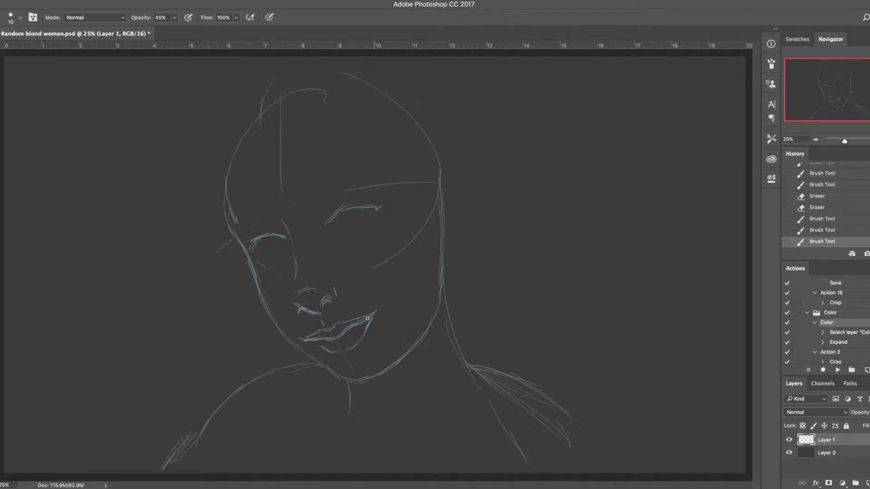
key("e")
mouse_move(377, 311)
left_mouse_down()
mouse_move(352, 328)
mouse_move(369, 316)
left_mouse_up()
key("b")
Lasso the lower half of the face and warp the cheek and jaw contour slightly outward
key("l")
mouse_move(253, 329)
left_mouse_down()
mouse_move(317, 374)
mouse_move(435, 344)
mouse_move(356, 364)
mouse_move(301, 341)
left_mouse_up()
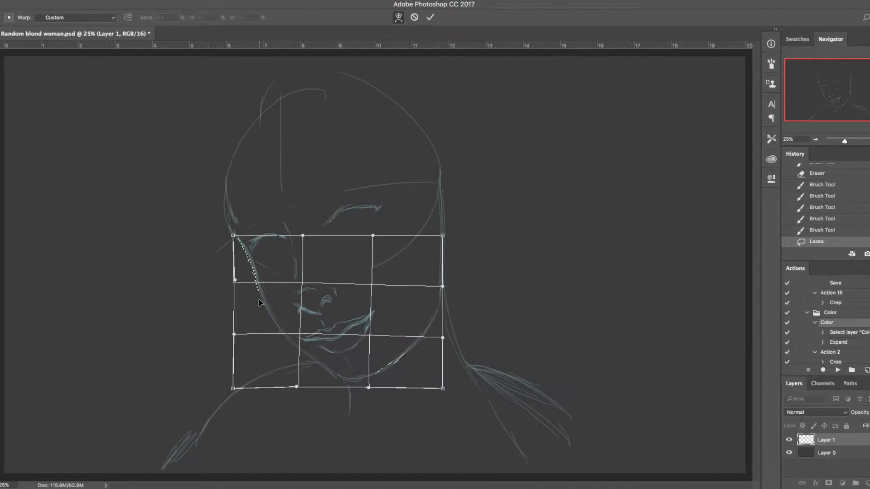
left_click_drag(271, 302, 263, 302)
left_click_drag(307, 349, 302, 348)
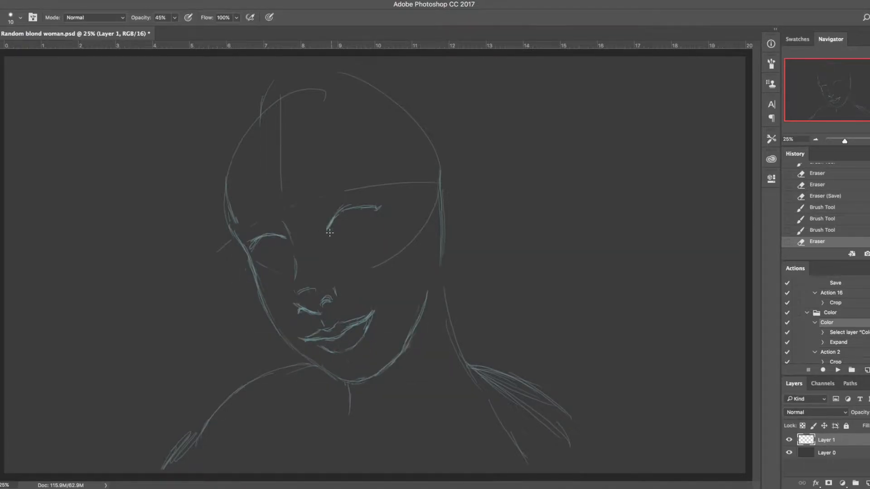
Sketch the lower lid of the larger eye to close its almond shape
left_click_drag(330, 233, 334, 232)
left_click_drag(334, 232, 356, 230)
left_click_drag(356, 230, 367, 225)
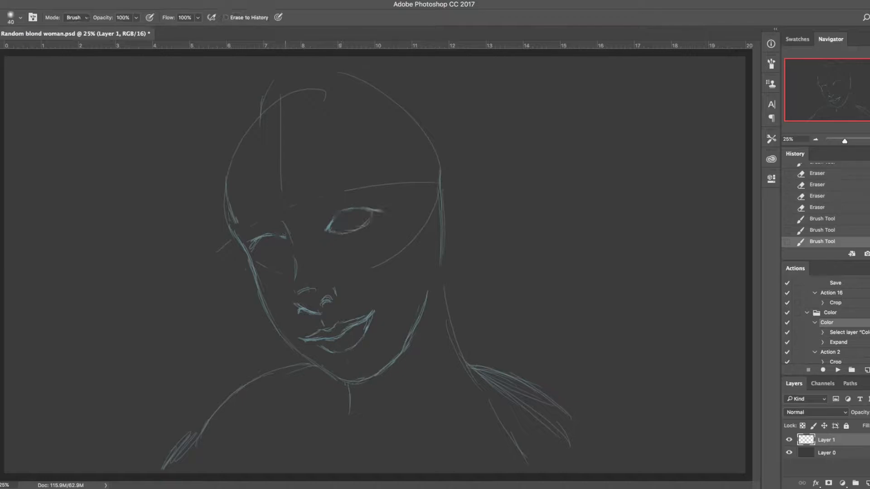
Redraw the smaller eye's upper lid and add its lower lid, alternating between brush and eraser
key("b")
mouse_move(283, 235)
left_mouse_down()
mouse_move(266, 235)
mouse_move(255, 250)
mouse_move(265, 228)
mouse_move(261, 239)
mouse_move(272, 233)
mouse_move(249, 249)
left_mouse_up()
key("e")
key("b")
key("e")
key("b")
mouse_move(254, 242)
left_mouse_down()
mouse_move(264, 257)
mouse_move(285, 242)
mouse_move(277, 247)
mouse_move(280, 272)
left_mouse_up()
Lasso the smaller eye and nudge its position with Free Transform
key("e")
key("l")
mouse_move(293, 243)
left_mouse_down()
mouse_move(287, 257)
mouse_move(248, 254)
mouse_move(274, 223)
mouse_move(294, 243)
left_mouse_up()
Flip the whole sketch horizontally to check the face's proportions
key("ctrl+t")
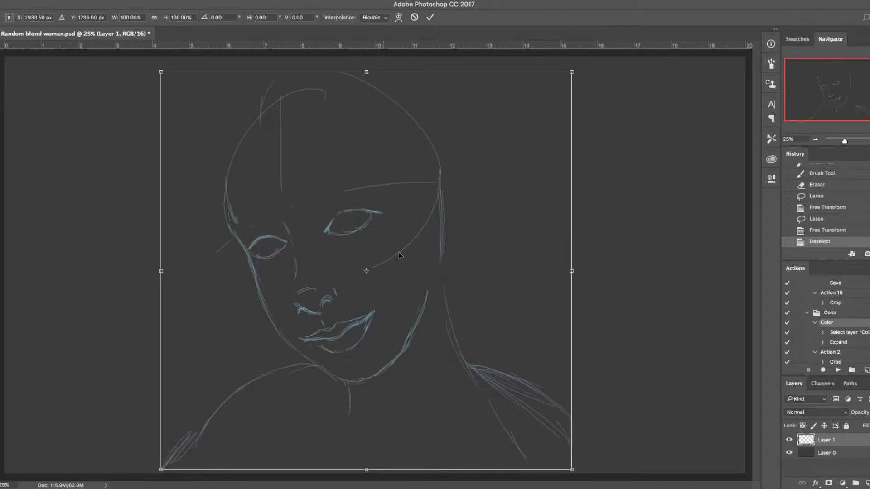
right_click(416, 204)
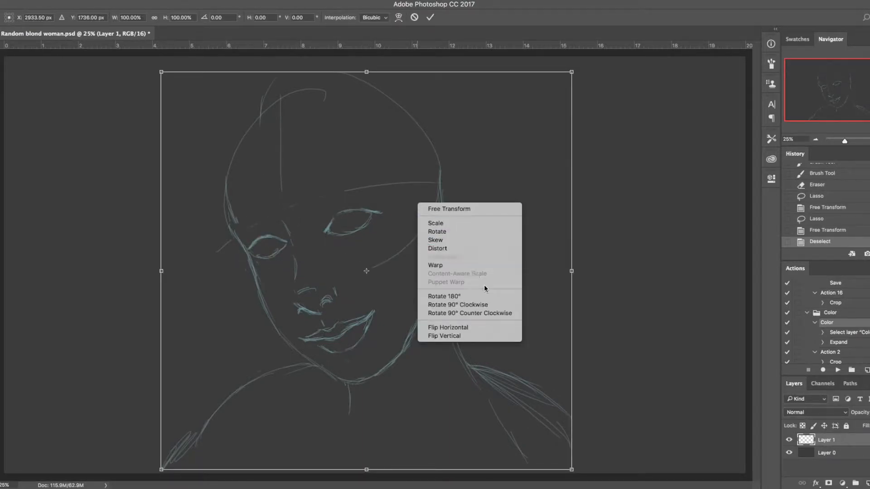
left_click(494, 327)
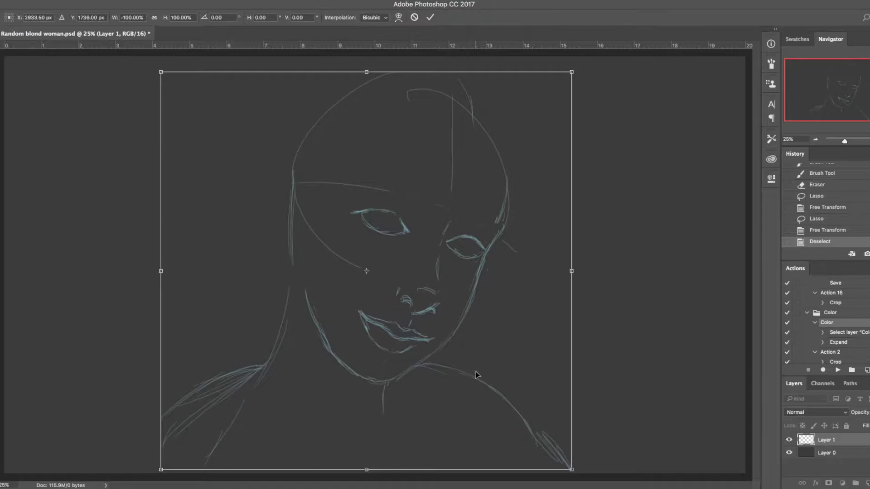
key("Return")
Lasso the mouth, shift it slightly with Free Transform and deselect it
mouse_move(313, 351)
left_mouse_down()
mouse_move(355, 359)
mouse_move(386, 325)
mouse_move(379, 299)
mouse_move(294, 327)
left_mouse_up()
key("ctrl+t")
left_click_drag(367, 345, 366, 344)
key("Return")
key("ctrl+d")
Erase the leftover construction circle arc crossing the cheek beside the larger eye
key("e")
left_click_drag(432, 213, 403, 251)
left_click_drag(403, 251, 374, 268)
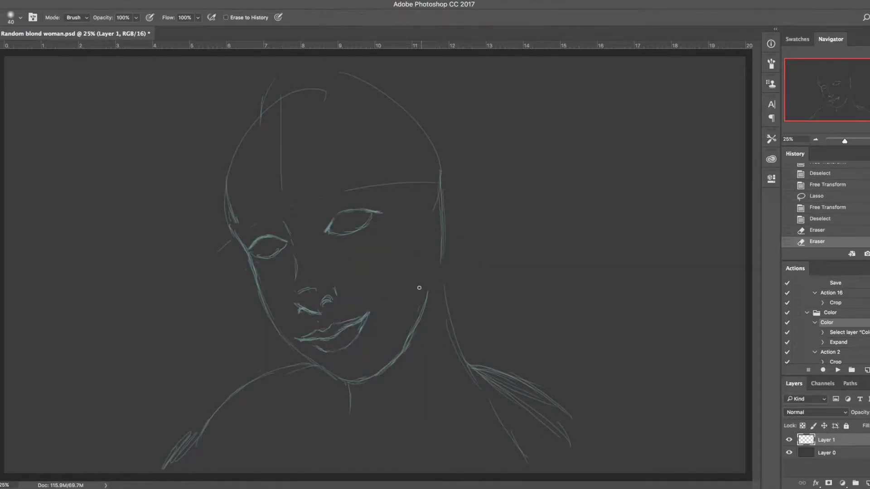
Erase the jawline below the larger eye and redraw it as a narrower curve towards the chin
mouse_move(409, 302)
left_mouse_down()
mouse_move(421, 332)
mouse_move(403, 357)
left_mouse_up()
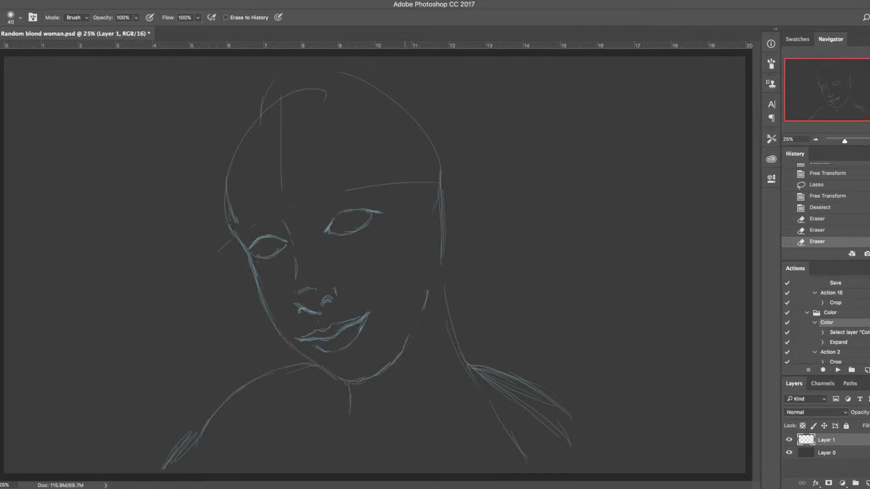
left_click_drag(426, 292, 406, 344)
key("b")
key("e")
left_click_drag(410, 338, 403, 352)
Sketch round irises in both eyes and add an eyelid crease above the larger eye
key("b")
left_click_drag(263, 243, 270, 249)
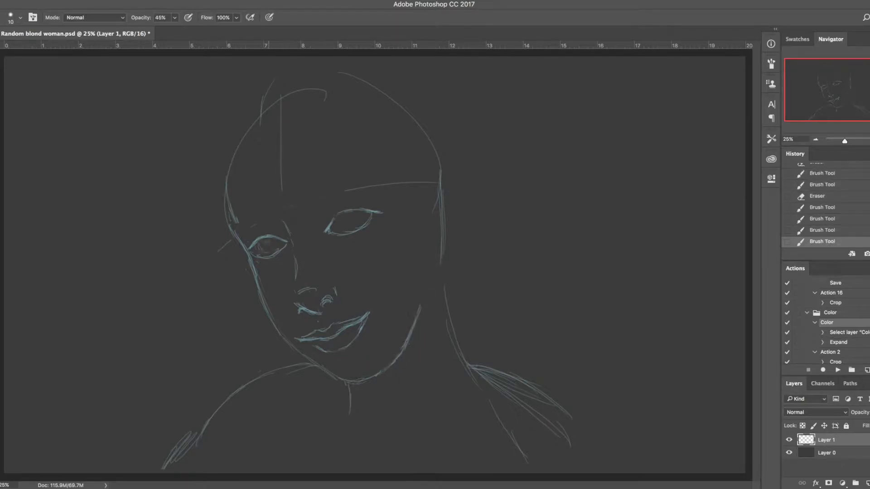
mouse_move(342, 212)
left_mouse_down()
mouse_move(349, 229)
mouse_move(359, 209)
mouse_move(334, 219)
left_mouse_up()
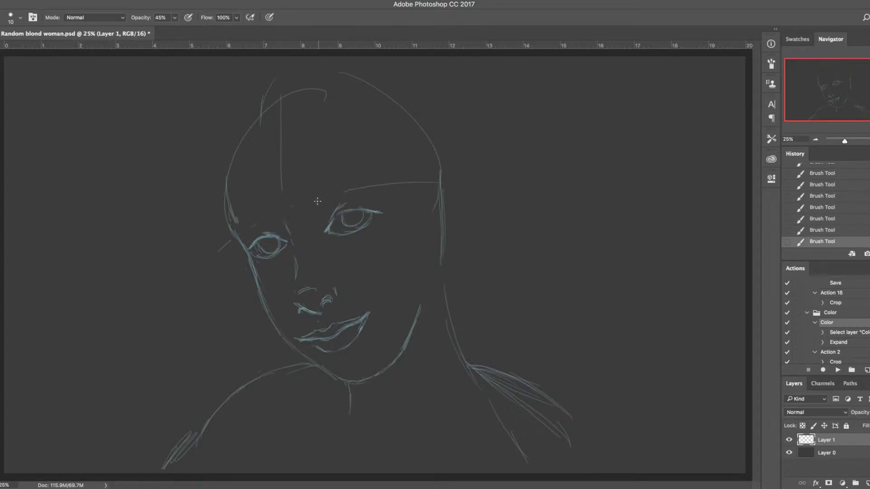
Sketch arched eyebrows above both eyes
left_click_drag(313, 207, 394, 182)
left_click_drag(320, 200, 388, 182)
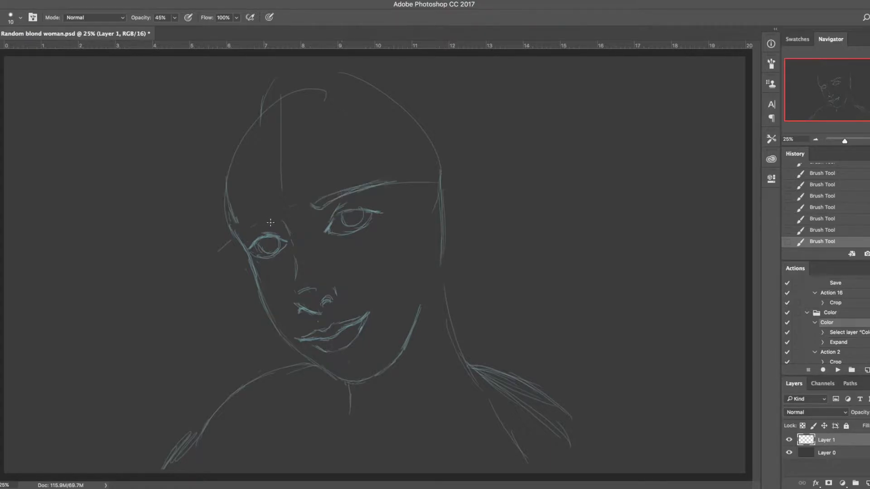
left_click_drag(272, 219, 237, 238)
Lasso and reposition the lower face, and adjust the larger eye's placement in the same way
key("l")
mouse_move(268, 336)
left_mouse_down()
mouse_move(349, 385)
mouse_move(438, 296)
mouse_move(357, 303)
left_mouse_up()
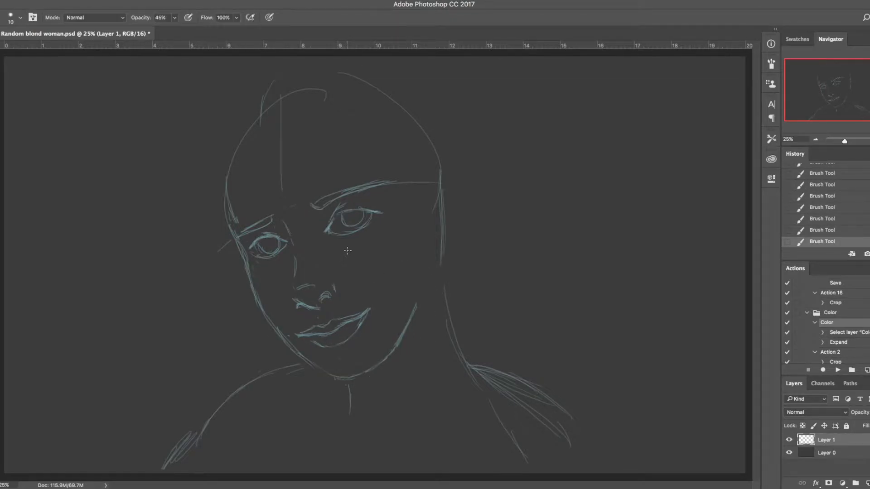
key("l")
mouse_move(401, 205)
left_mouse_down()
mouse_move(392, 229)
mouse_move(308, 248)
mouse_move(309, 220)
left_mouse_up()
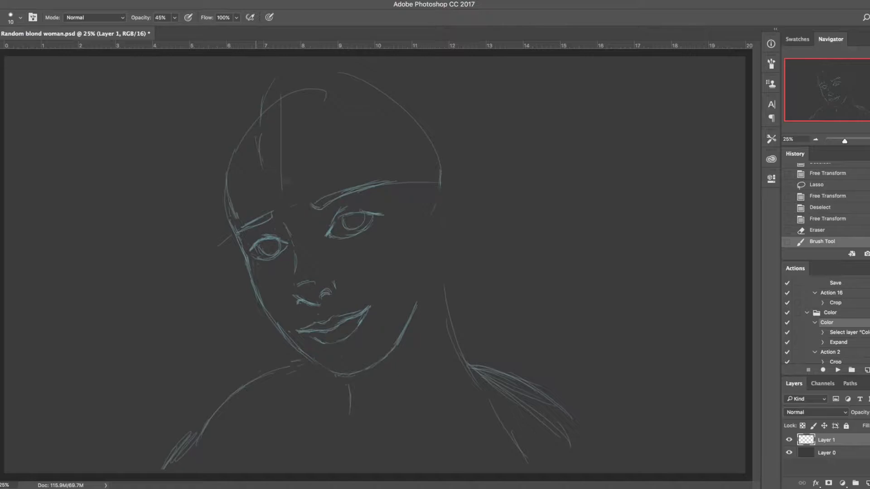
Sketch a fringe sweeping across the forehead and long wavy hair falling past the shoulder beside the larger eye
left_click_drag(259, 148, 281, 179)
left_click_drag(271, 168, 355, 197)
left_click_drag(267, 142, 389, 202)
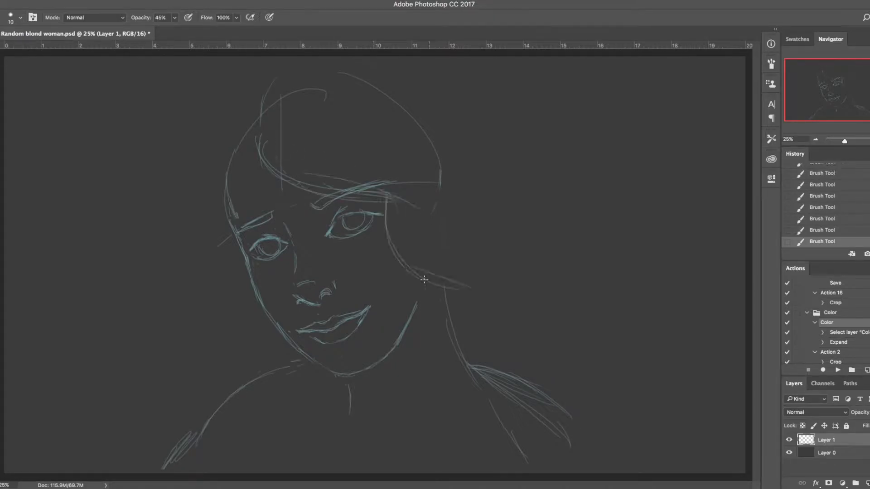
mouse_move(412, 272)
left_mouse_down()
mouse_move(469, 296)
mouse_move(467, 328)
left_mouse_up()
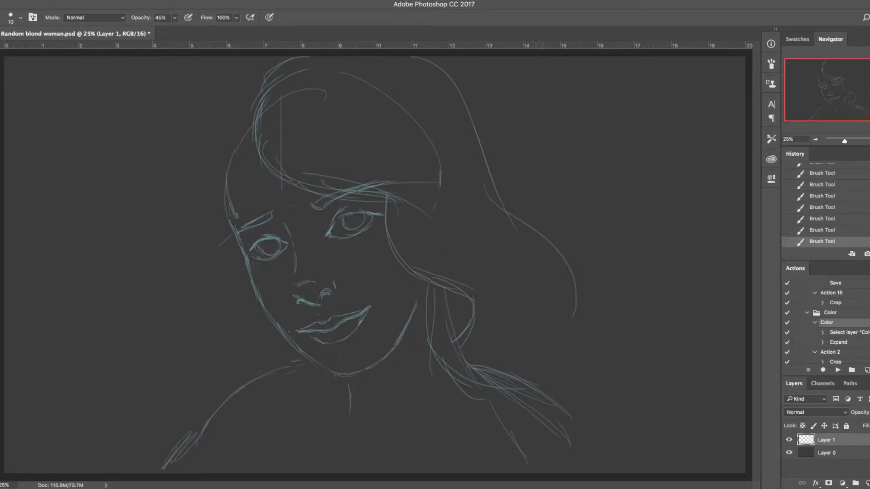
mouse_move(547, 239)
left_mouse_down()
mouse_move(566, 317)
mouse_move(622, 452)
mouse_move(615, 464)
left_mouse_up()
Erase the low fringe curve and redraw the hairline higher, from the parting towards the larger eye's brow
key("e")
mouse_move(289, 183)
left_mouse_down()
mouse_move(267, 159)
mouse_move(275, 162)
left_mouse_up()
key("b")
mouse_move(269, 154)
left_mouse_down()
mouse_move(373, 177)
mouse_move(381, 200)
left_mouse_up()
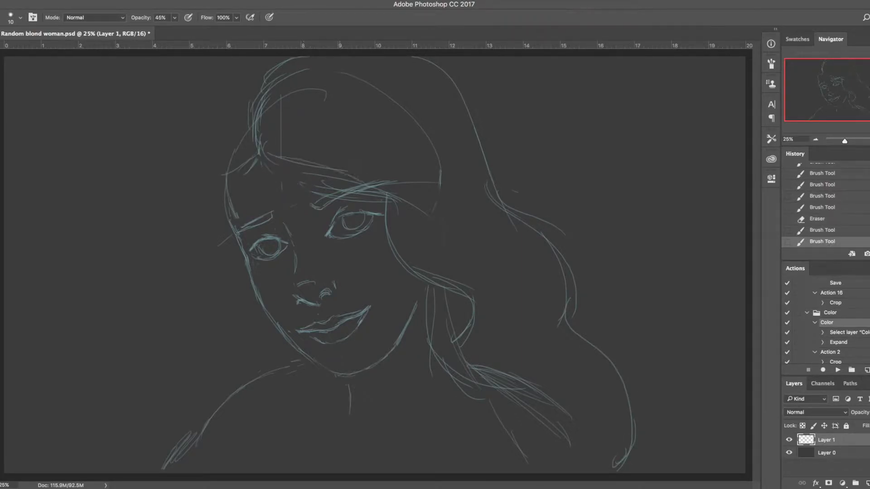
Sketch hair strands running from the parting down to the temple beside the smaller eye
key("e")
key("b")
mouse_move(256, 160)
left_mouse_down()
mouse_move(215, 185)
mouse_move(213, 213)
left_mouse_up()
left_click_drag(231, 167, 221, 209)
left_click_drag(228, 176, 217, 199)
Sketch the outer hair volume and long waves on the smaller eye's side, reinforce the crown and clean up guide lines
mouse_move(239, 95)
left_mouse_down()
mouse_move(254, 81)
mouse_move(215, 137)
mouse_move(208, 171)
mouse_move(132, 248)
left_mouse_up()
mouse_move(173, 236)
left_mouse_down()
mouse_move(193, 290)
mouse_move(131, 412)
left_mouse_up()
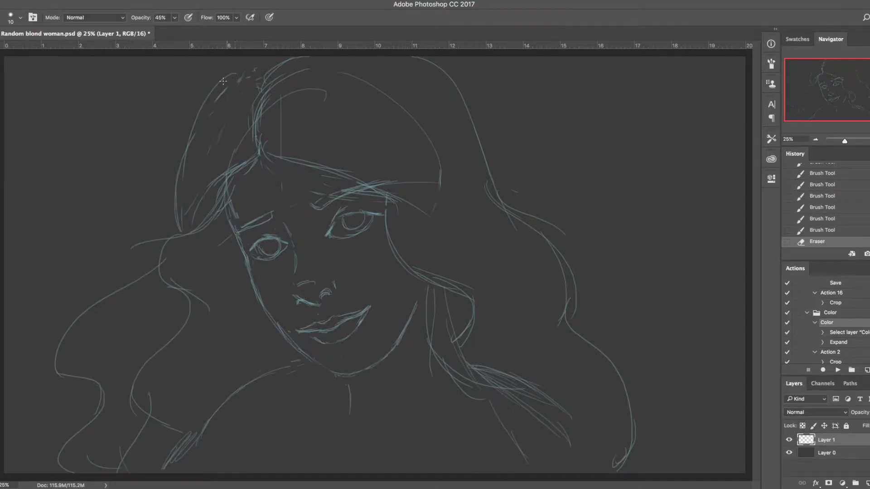
mouse_move(260, 65)
left_mouse_down()
mouse_move(209, 97)
mouse_move(223, 84)
left_mouse_up()
key("e")
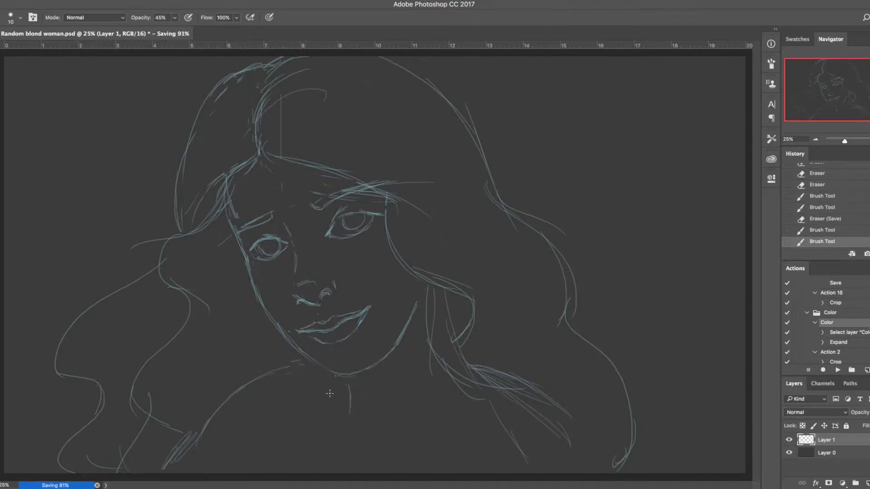
Sketch the neck line from under the chin diagonally down to the collarbone and chest
left_click_drag(308, 373, 371, 423)
left_click_drag(335, 385, 375, 428)
left_click_drag(351, 398, 391, 438)
left_click_drag(391, 438, 395, 467)
mouse_move(396, 442)
left_mouse_down()
mouse_move(434, 472)
mouse_move(471, 471)
left_mouse_up()
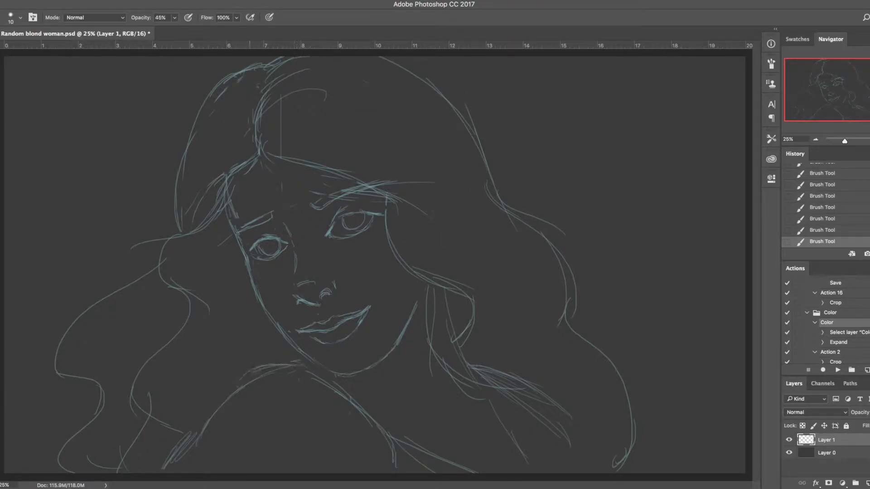
Sketch the garment's collar and fabric folds running down from the neck over the shoulder on the smaller eye's side
left_click_drag(217, 394, 159, 469)
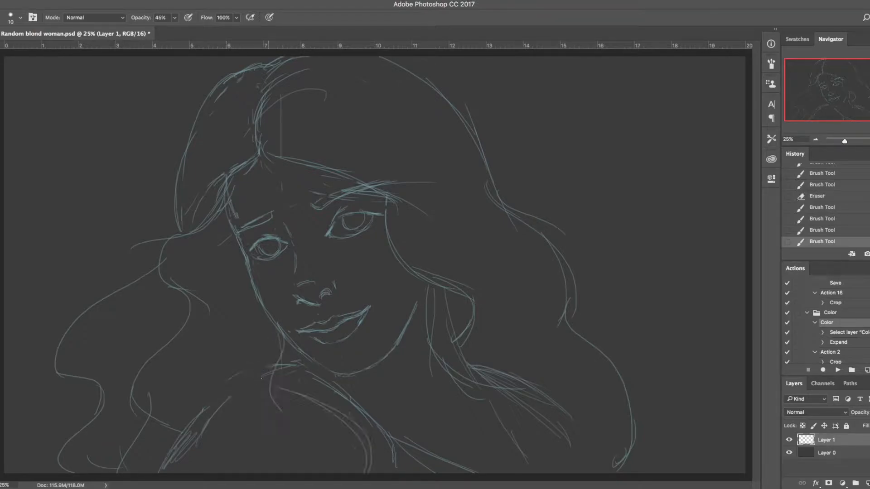
left_click_drag(267, 369, 248, 430)
mouse_move(249, 395)
left_mouse_down()
mouse_move(246, 422)
mouse_move(288, 469)
left_mouse_up()
left_click_drag(260, 437, 277, 449)
left_click_drag(264, 363, 212, 472)
left_click_drag(246, 407, 212, 471)
left_click_drag(253, 370, 168, 466)
Erase stray lines along the shoulder outline and save the document
key("e")
left_click_drag(220, 401, 175, 463)
key("b")
key("ctrl+s")
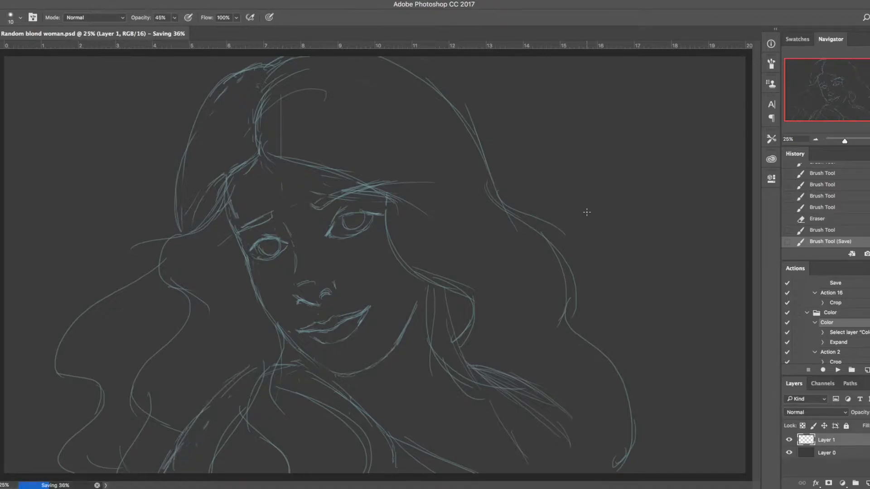
Add a new layer and block in a rounded palm shape over the hair beside the larger eye
key("ctrl+shift+n")
key("Return")
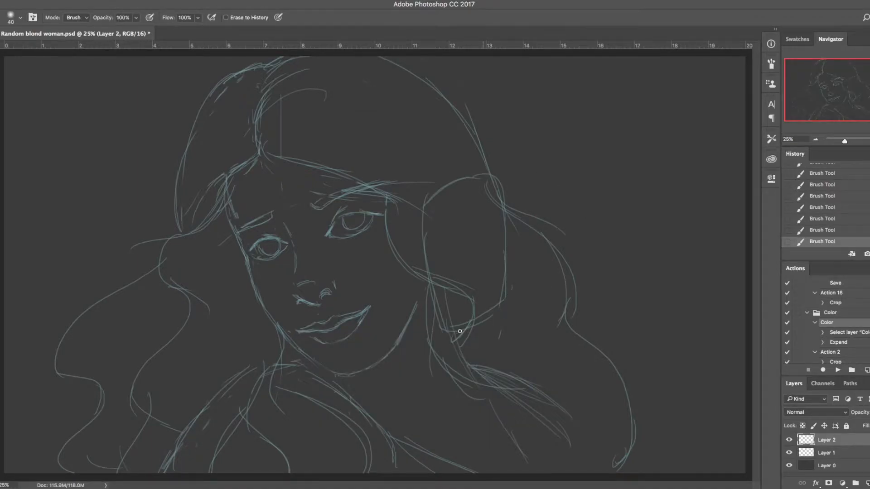
key("v")
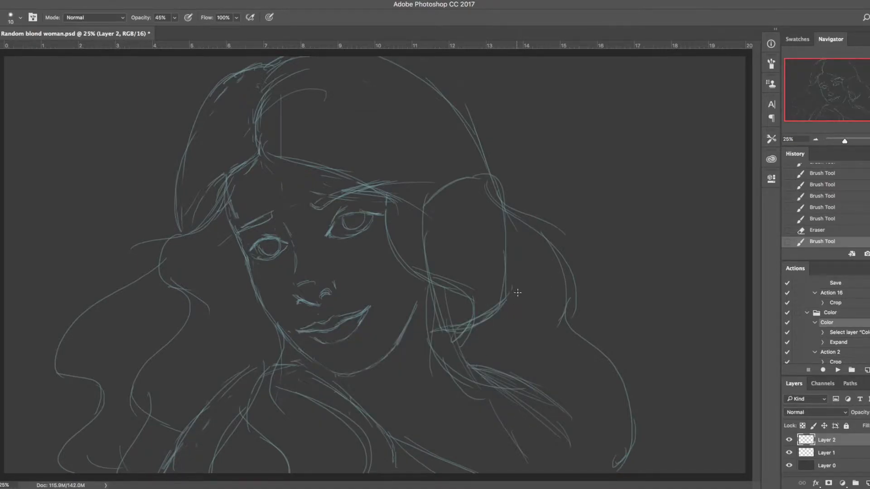
Tilt the palm shape and shift it away from the face with Free Transform
key("ctrl+t")
left_click_drag(480, 377, 519, 380)
left_click_drag(636, 357, 638, 332)
mouse_move(525, 345)
left_mouse_down()
mouse_move(518, 337)
mouse_move(524, 354)
left_mouse_up()
key("Return")
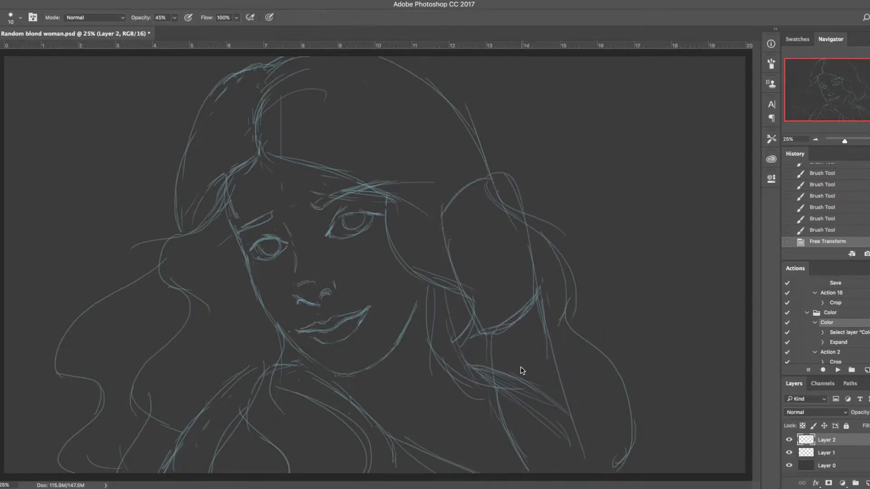
Sketch the forearm running down from the wrist and the palm's inner edge on the face side
left_click_drag(545, 317, 561, 384)
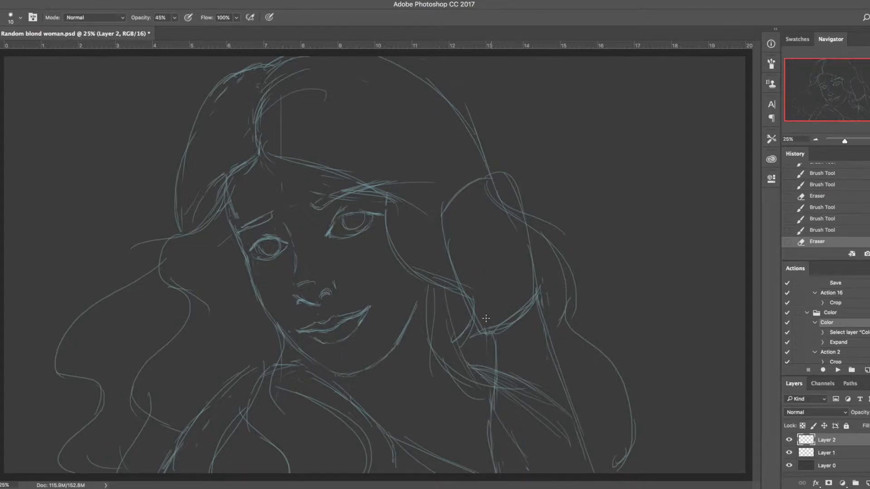
left_click_drag(485, 319, 491, 330)
mouse_move(481, 317)
left_mouse_down()
mouse_move(488, 328)
mouse_move(476, 297)
left_mouse_up()
left_click_drag(484, 313, 483, 274)
left_click_drag(484, 280, 490, 261)
left_click_drag(488, 269, 490, 254)
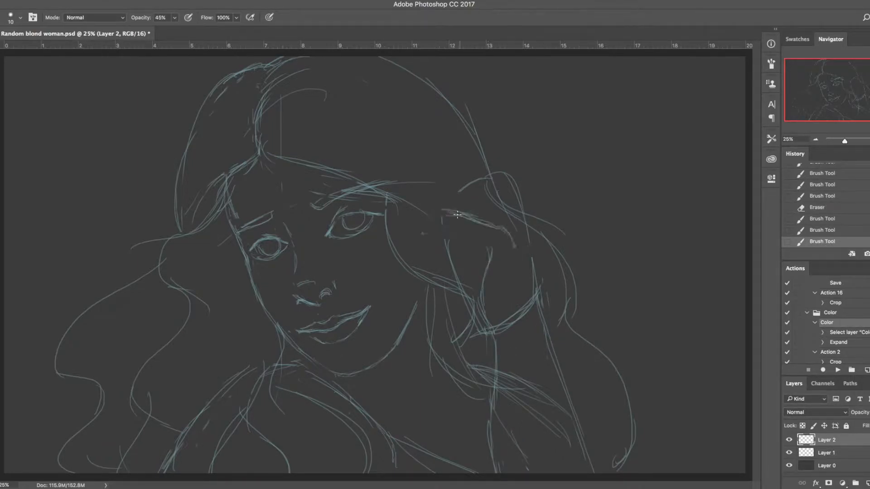
Sketch the two lowest fingers bending from the knuckles towards the temple beside the larger eye
left_click_drag(459, 213, 442, 216)
mouse_move(446, 214)
left_mouse_down()
mouse_move(415, 230)
mouse_move(426, 236)
left_mouse_up()
left_click_drag(417, 206, 455, 196)
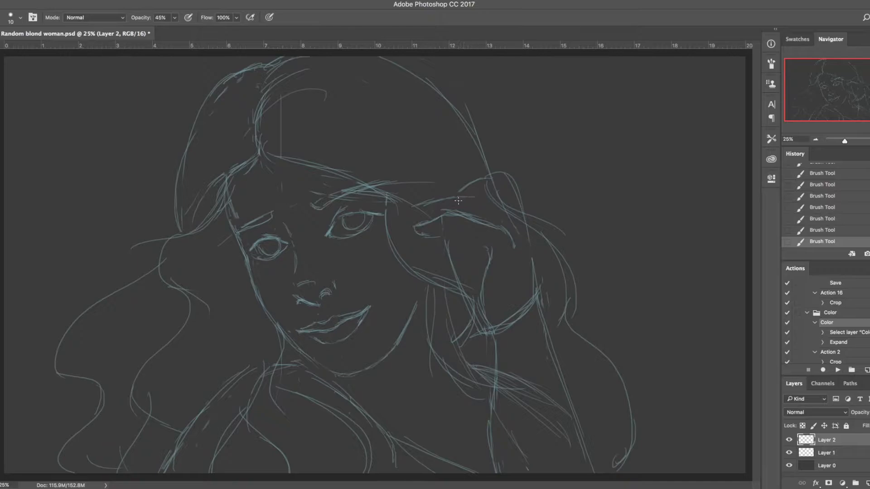
mouse_move(463, 195)
left_mouse_down()
mouse_move(403, 214)
mouse_move(415, 206)
left_mouse_up()
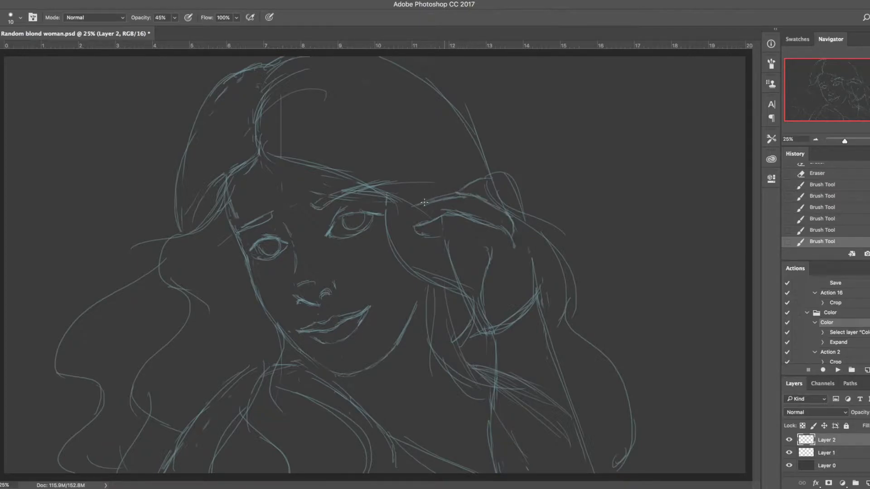
left_click_drag(398, 215, 406, 223)
left_click_drag(402, 223, 409, 225)
left_click_drag(514, 217, 520, 234)
mouse_move(510, 215)
left_mouse_down()
mouse_move(513, 243)
mouse_move(517, 232)
left_mouse_up()
Sketch the upper fingers and outer knuckles, and recolour the hand sketch a brighter cyan with Hue/Saturation
mouse_move(510, 200)
left_mouse_down()
mouse_move(523, 221)
mouse_move(464, 174)
mouse_move(400, 164)
left_mouse_up()
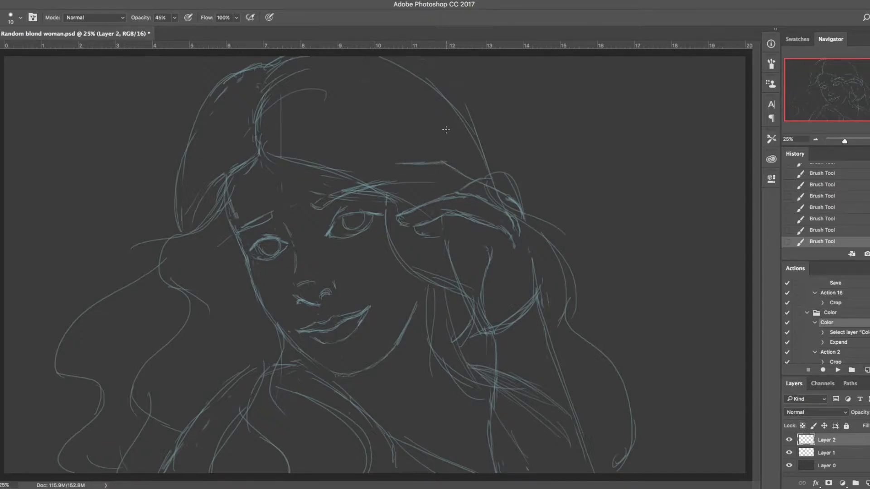
left_click_drag(445, 127, 517, 204)
left_click_drag(498, 173, 521, 204)
key("super+u")
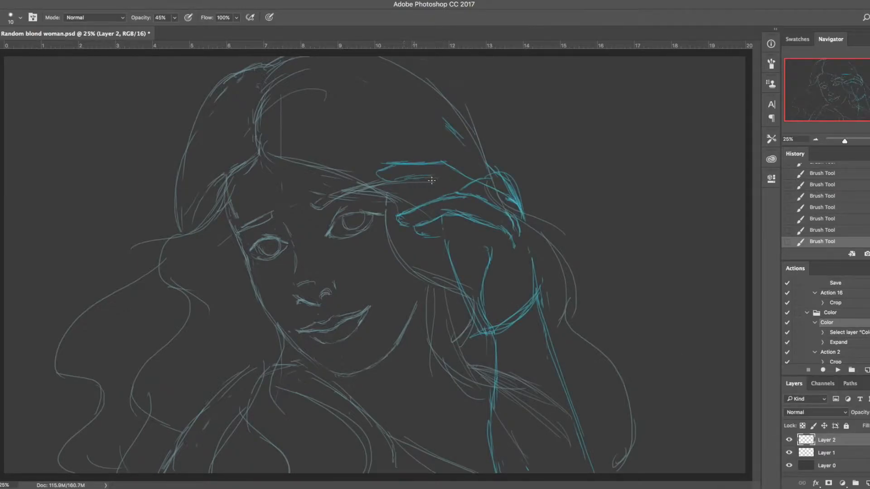
Erase the palm's surplus construction lines on the face side and undo the last erasure at the upper fingertip
key("e")
left_click_drag(461, 190, 470, 184)
mouse_move(447, 243)
left_mouse_down()
mouse_move(443, 231)
mouse_move(480, 333)
left_mouse_up()
left_click_drag(459, 286, 443, 223)
left_click_drag(384, 165, 411, 169)
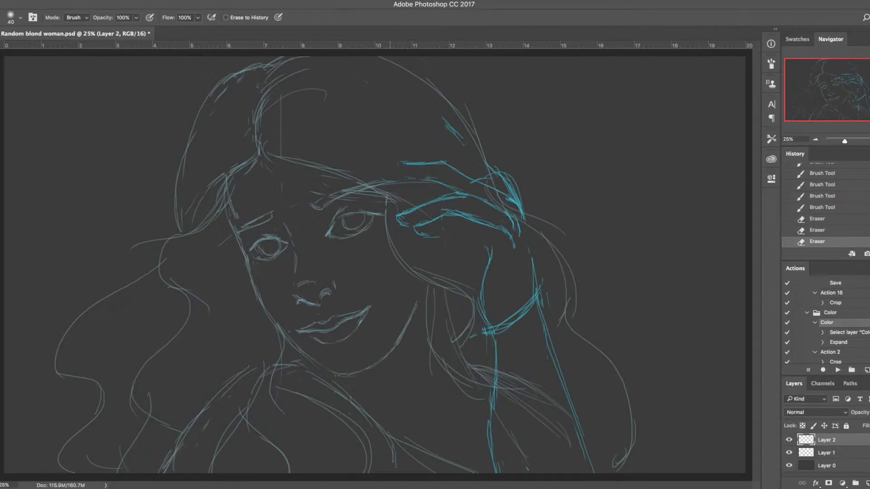
key("super+z")
key("b")
left_click_drag(487, 138, 464, 212)
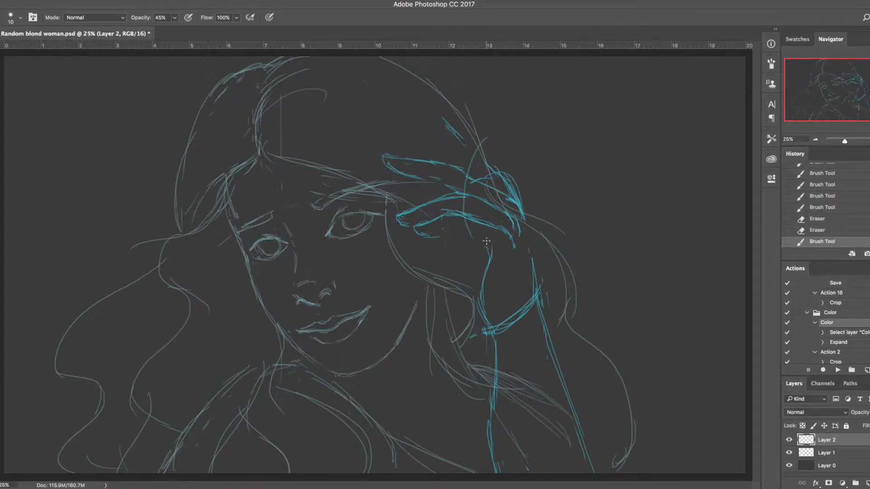
key("super+z")
left_click_drag(475, 125, 489, 268)
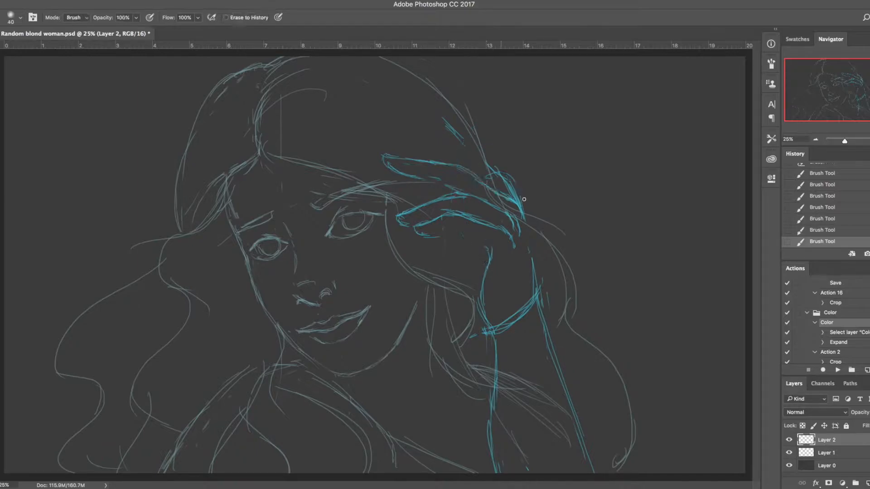
Erase the extra knuckle lines and draw the uppermost finger reaching up into the hair
left_click_drag(522, 199, 515, 188)
key("b")
mouse_move(452, 131)
left_mouse_down()
mouse_move(427, 104)
mouse_move(471, 170)
left_mouse_up()
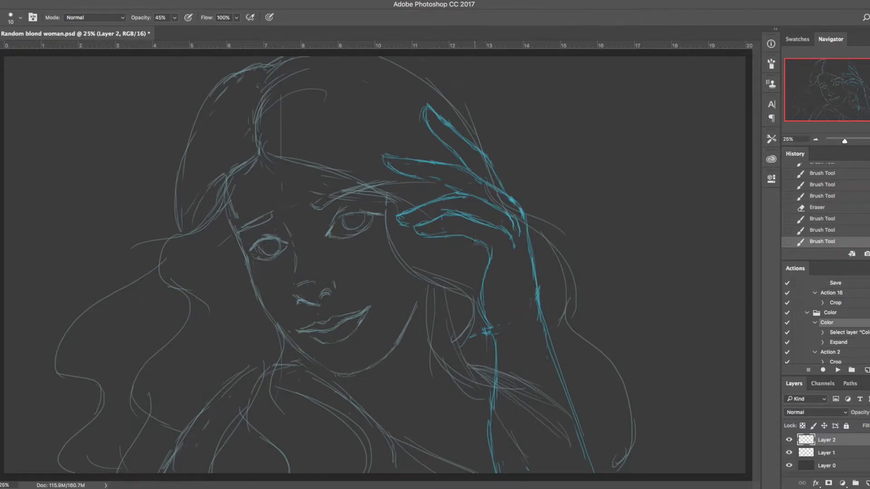
Redraw the contour from the base of the lowest finger down to the wrist and save the document
mouse_move(475, 246)
left_mouse_down()
mouse_move(477, 282)
mouse_move(487, 285)
left_mouse_up()
key("super+alt+z")
key("super+alt+z")
left_click_drag(478, 248, 480, 300)
left_click_drag(474, 257, 479, 299)
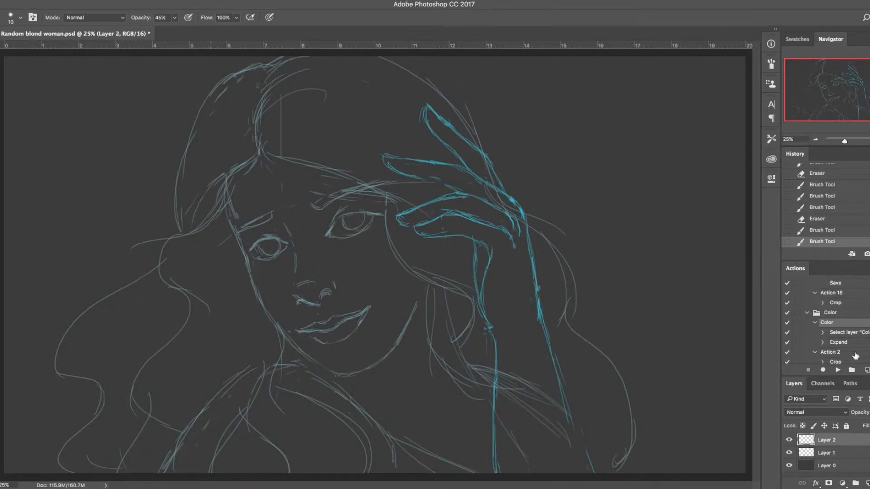
key("super+s")
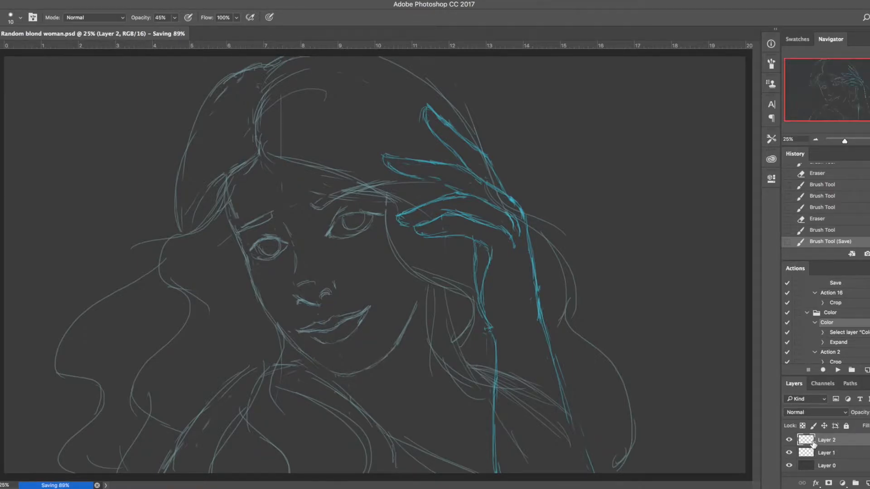
Add a layer named Color between Layer 0 and the sketch layers and choose a dark brown skin colour
left_click(805, 466)
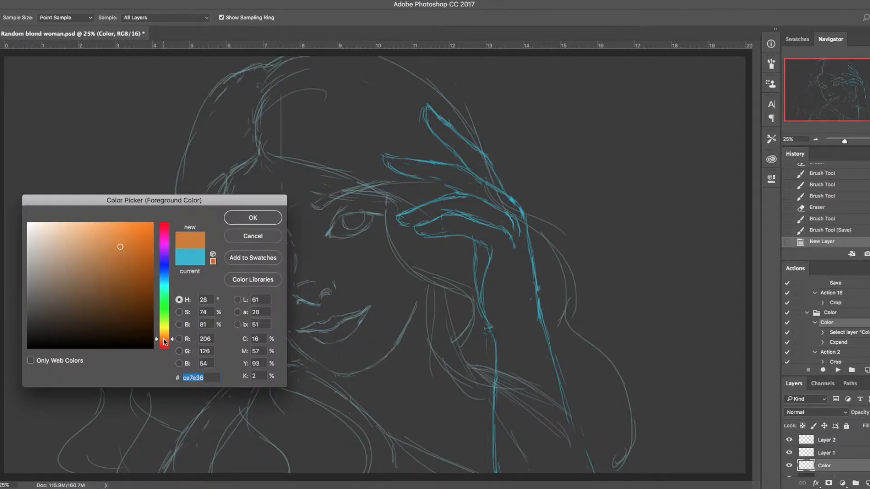
left_click_drag(163, 342, 164, 344)
left_click_drag(73, 306, 60, 275)
key("Return")
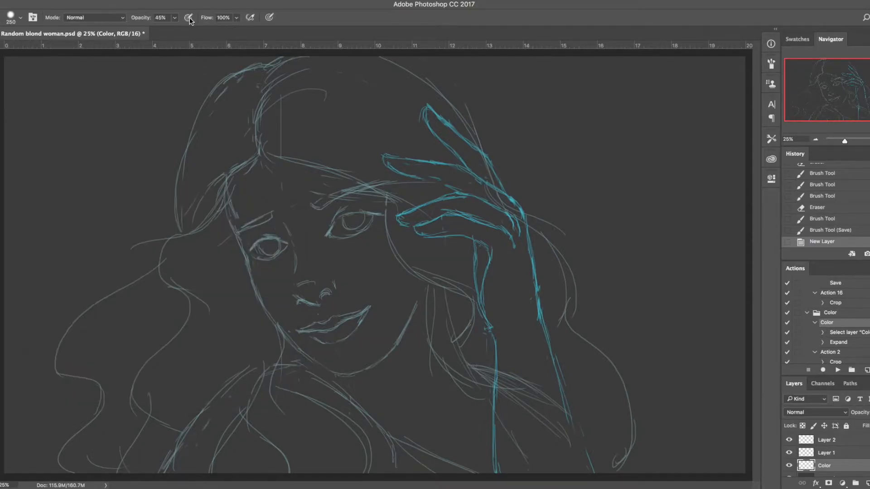
Set the brush to 100% opacity with a harder edge and block in the face and neck in flat brown
left_click(172, 18)
left_click_drag(214, 37, 299, 46)
right_click(316, 223)
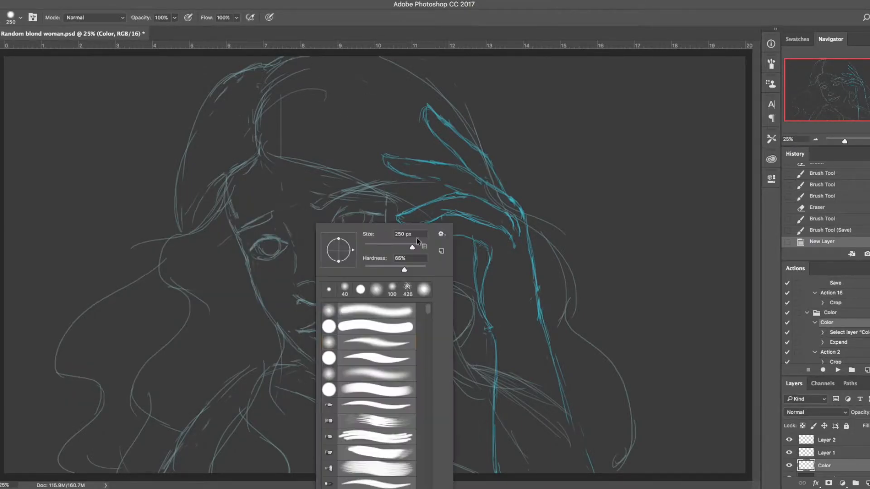
mouse_move(410, 271)
left_mouse_down()
mouse_move(327, 225)
mouse_move(410, 270)
left_mouse_up()
left_click(286, 134)
mouse_move(259, 169)
left_mouse_down()
mouse_move(251, 180)
mouse_move(274, 265)
left_mouse_up()
left_click_drag(275, 267, 285, 289)
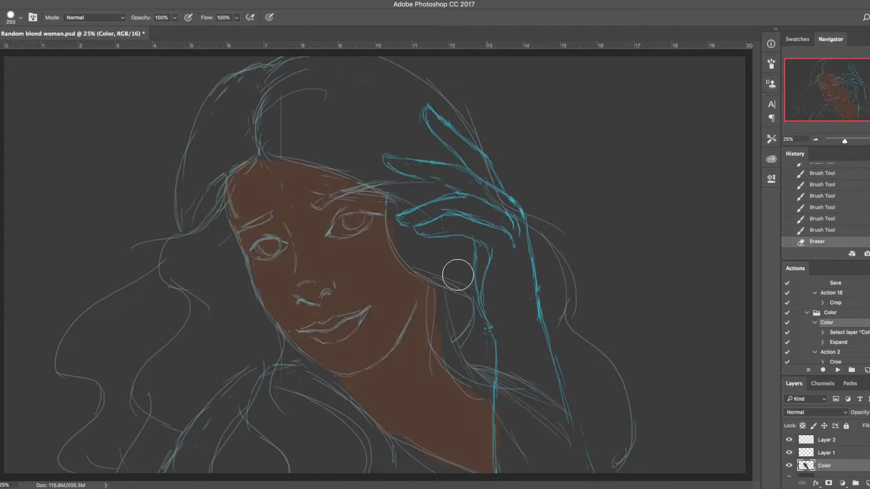
Create a layer named Hnd and fill the hand and forearm with flat brown using a 150 px brush
key("super+shift+n")
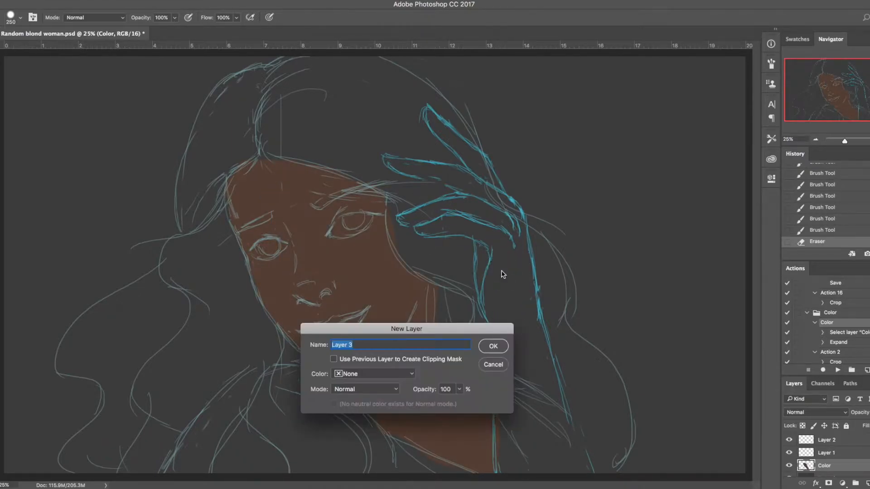
type("Hnd")
key("Return")
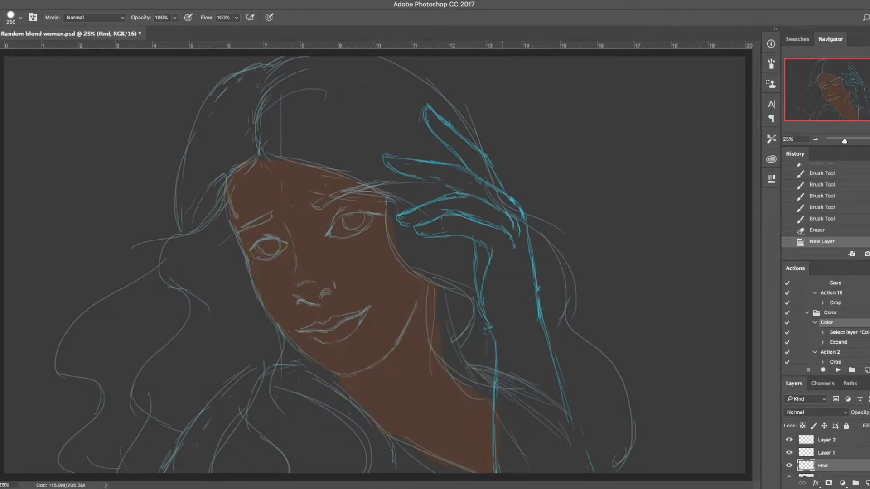
left_click_drag(455, 151, 438, 122)
key("super+z")
key("bracketleft")
key("bracketleft")
key("bracketleft")
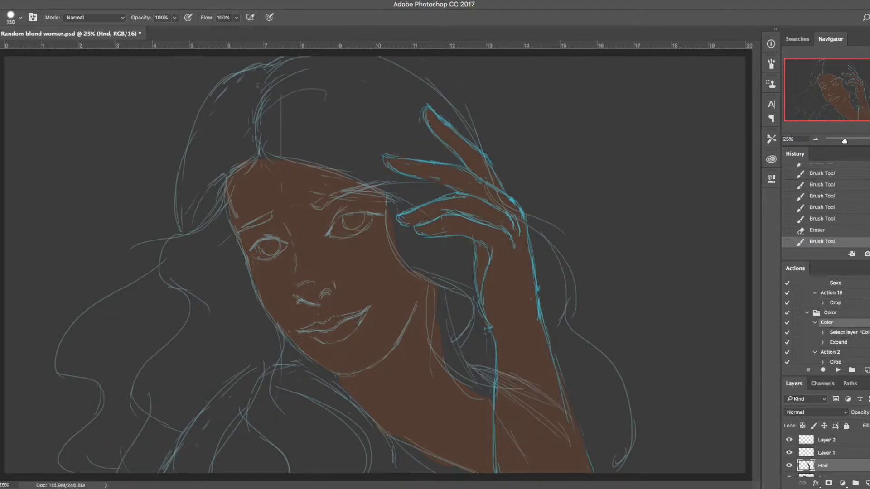
Make the Color layer active
scroll(829, 458, "down", 1)
left_click(840, 468)
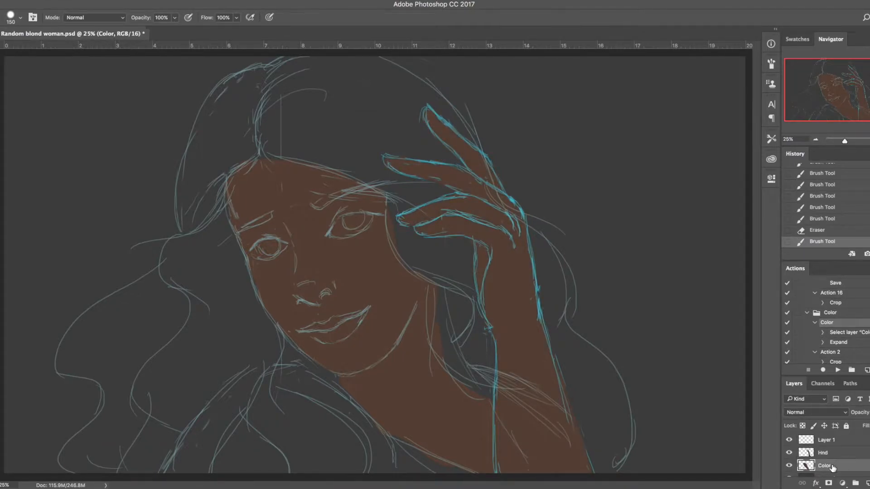
left_click(1, 346)
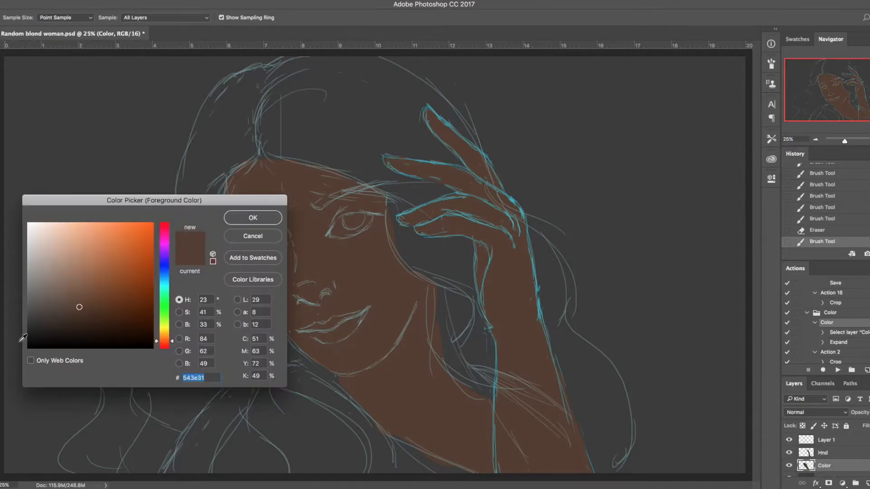
left_click_drag(166, 327, 161, 333)
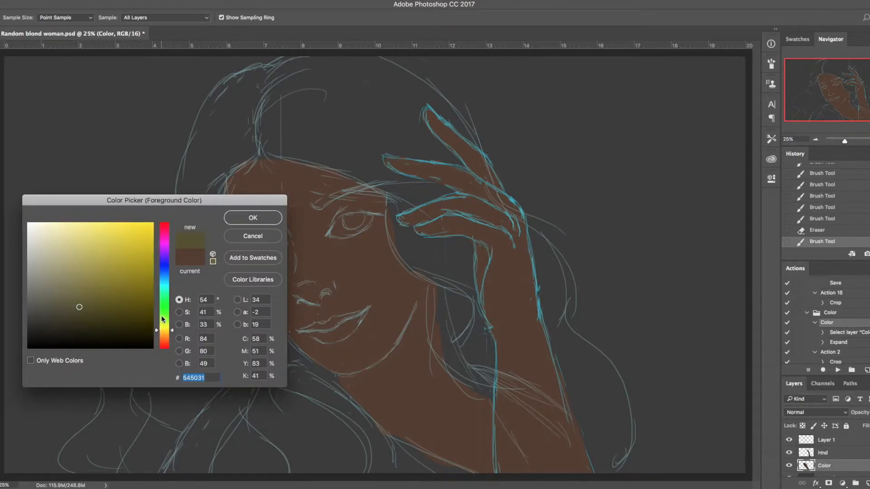
left_click_drag(62, 235, 63, 222)
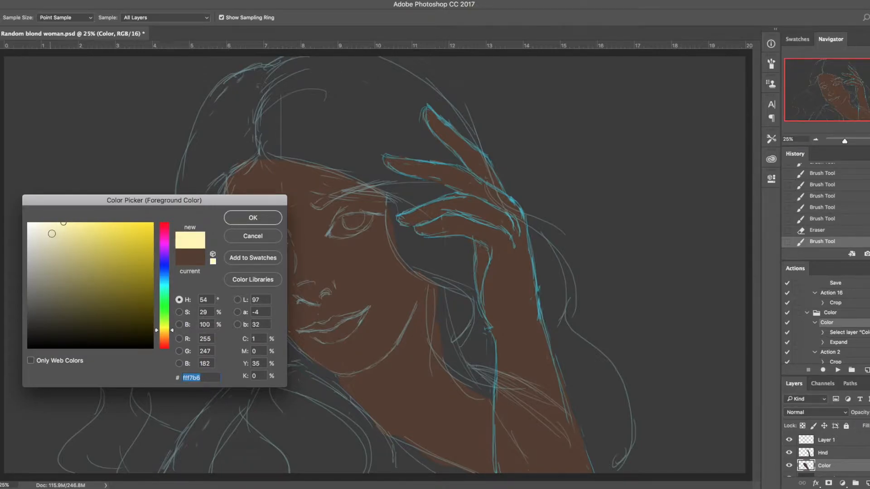
key("Return")
mouse_move(179, 172)
left_mouse_down()
mouse_move(245, 131)
mouse_move(268, 127)
mouse_move(286, 146)
mouse_move(175, 206)
left_mouse_up()
key("super+z")
Choose a muted grey-beige (#837b6b) and block in the hair mass around the face and behind the hand
key("n")
left_click(49, 260)
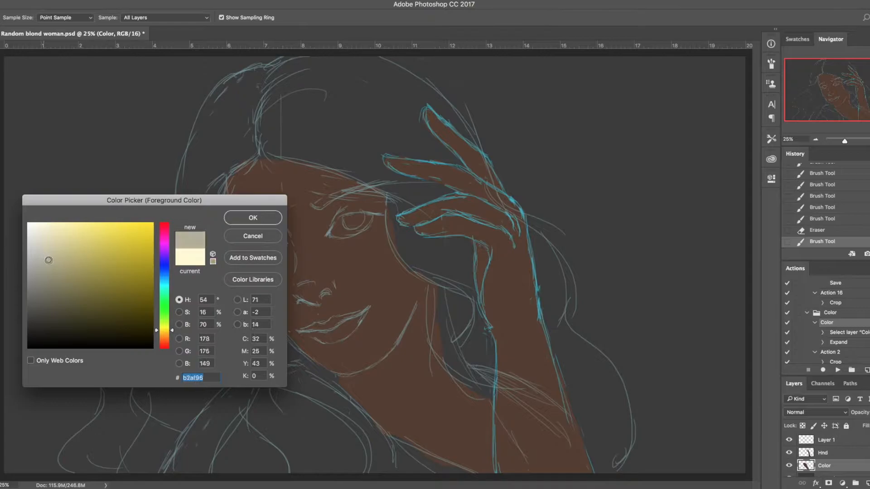
left_click_drag(172, 334, 171, 337)
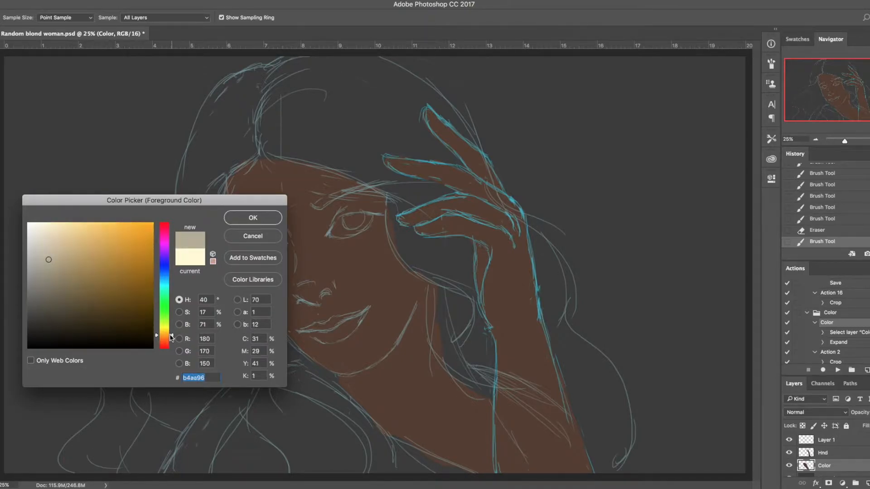
key("Return")
left_click_drag(265, 140, 190, 175)
key("super+z")
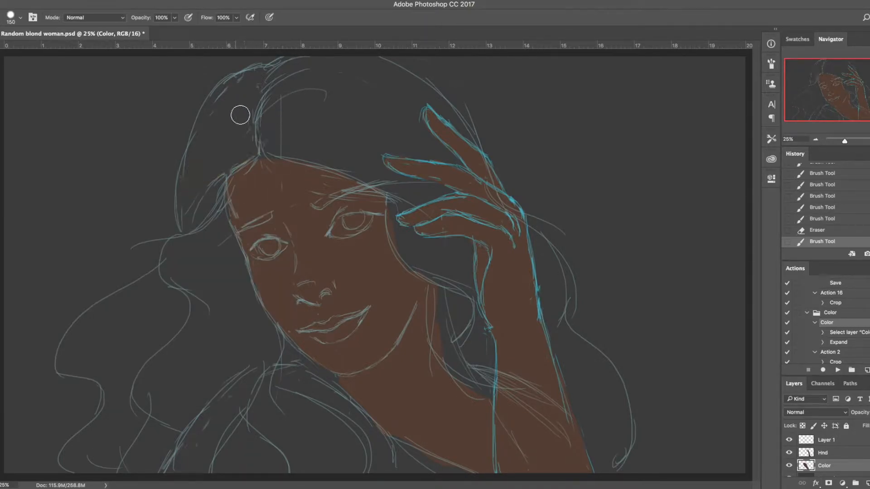
mouse_move(260, 81)
left_mouse_down()
mouse_move(213, 171)
mouse_move(259, 82)
mouse_move(195, 181)
mouse_move(224, 152)
mouse_move(218, 175)
left_mouse_up()
left_click_drag(233, 93, 200, 163)
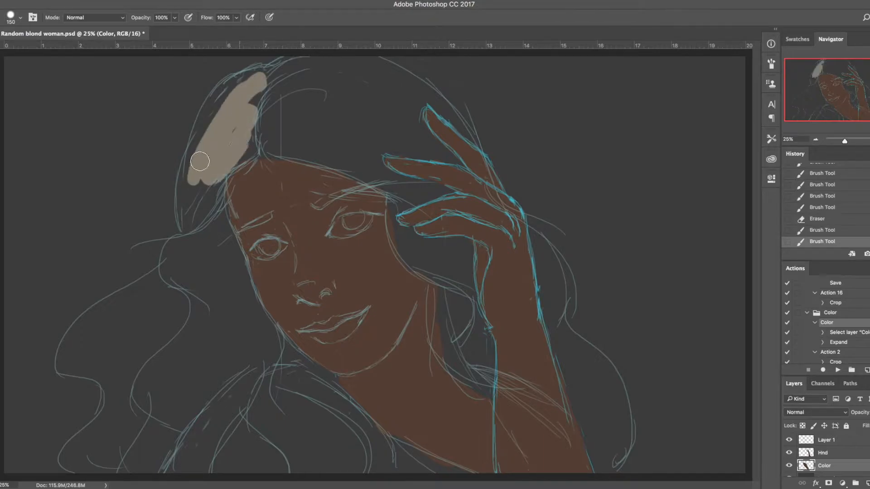
mouse_move(252, 82)
left_mouse_down()
mouse_move(218, 156)
mouse_move(250, 102)
mouse_move(249, 128)
mouse_move(212, 172)
mouse_move(221, 153)
mouse_move(210, 159)
mouse_move(191, 209)
mouse_move(207, 204)
mouse_move(231, 158)
mouse_move(247, 154)
mouse_move(189, 225)
mouse_move(217, 190)
mouse_move(198, 237)
mouse_move(208, 292)
mouse_move(218, 187)
mouse_move(221, 255)
mouse_move(212, 194)
mouse_move(232, 262)
mouse_move(237, 244)
left_mouse_up()
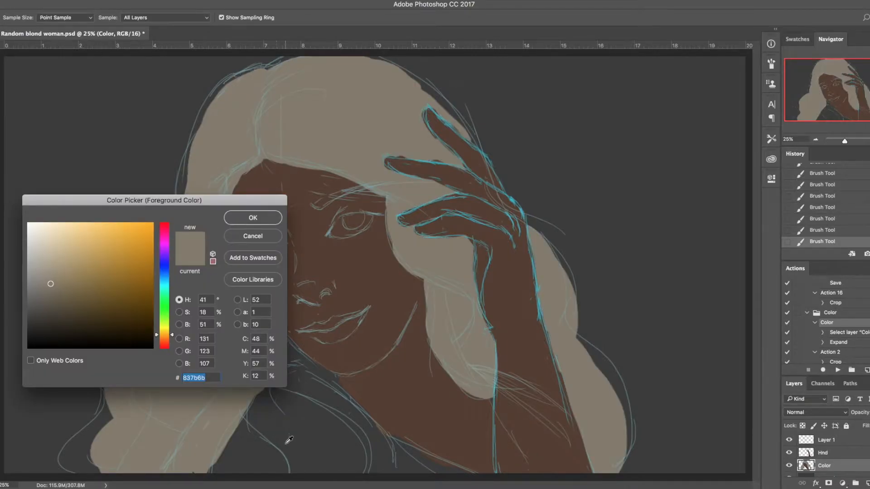
Choose a dark desaturated blue and block in the clothing below the hair and neck
left_click_drag(166, 307, 164, 277)
mouse_move(110, 282)
left_mouse_down()
mouse_move(97, 267)
mouse_move(97, 281)
left_mouse_up()
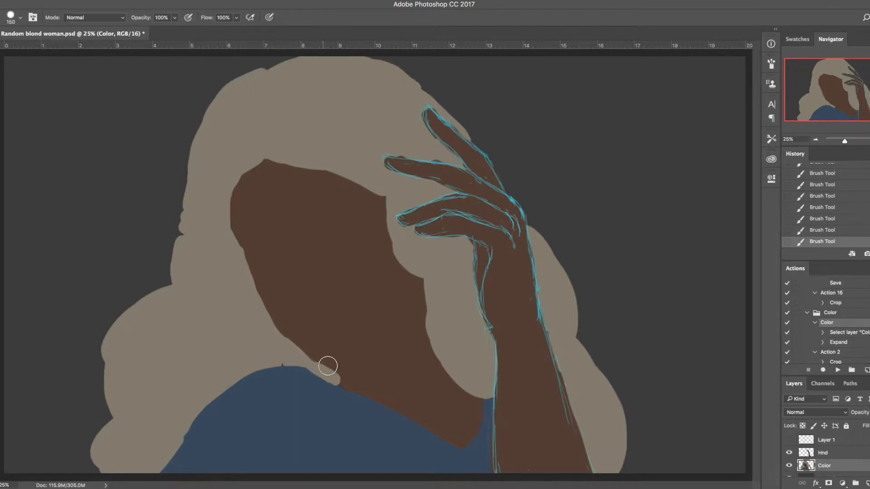
Show the Layer 1 sketch again and make the Hnd layer active
left_click(788, 440)
left_click(798, 449)
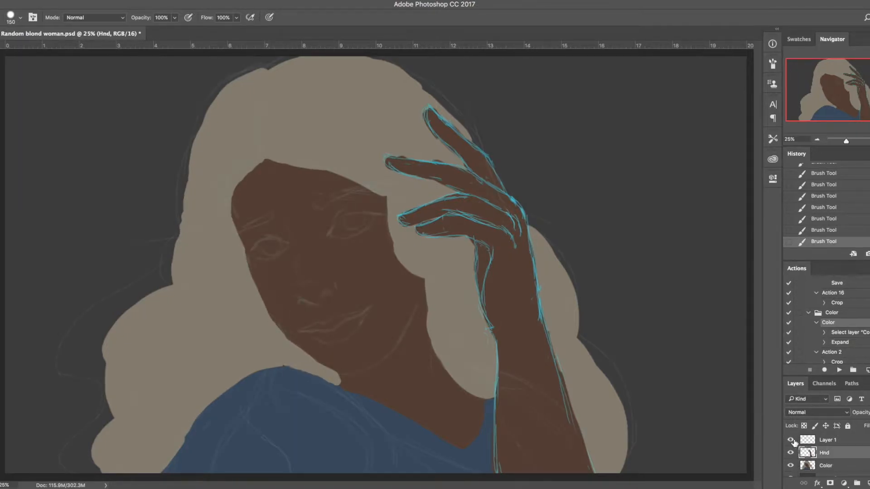
Hide the cyan hand sketch on Layer 2 and clean up the forearm's outer edge on the Hnd layer
left_click(791, 453)
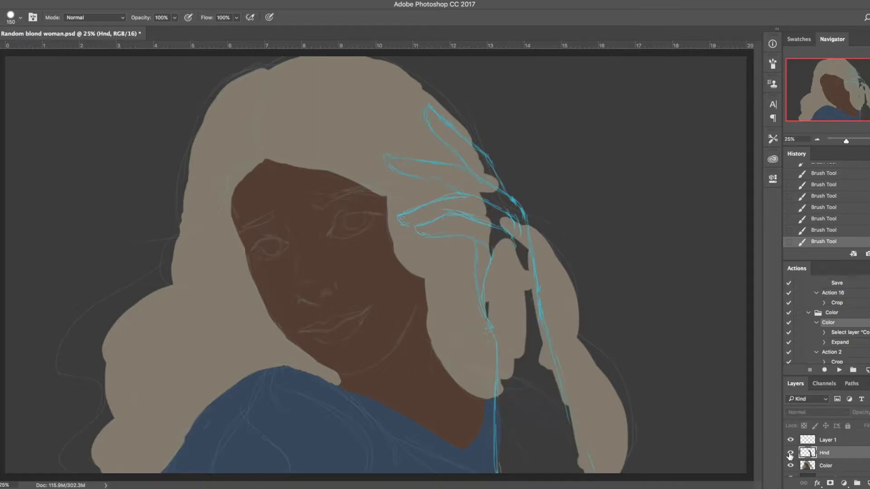
left_click(790, 453)
left_click(790, 440)
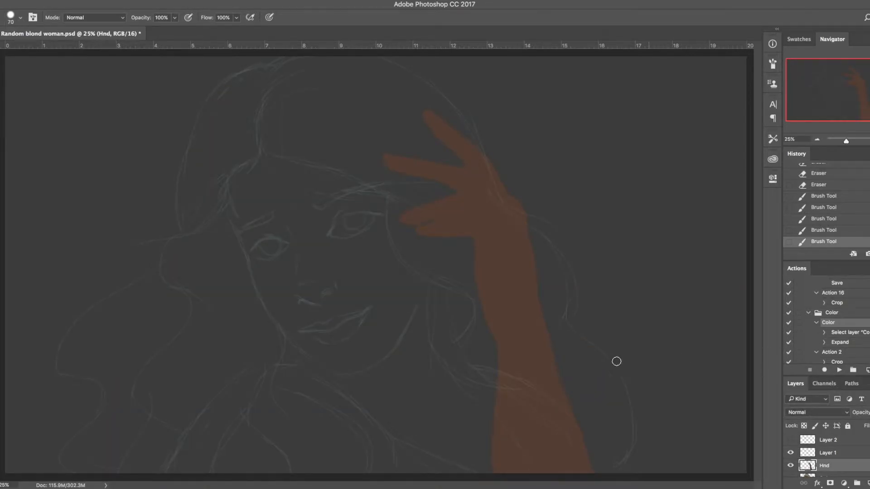
key("e")
mouse_move(552, 335)
left_mouse_down()
mouse_move(553, 327)
mouse_move(545, 337)
left_mouse_up()
key("b")
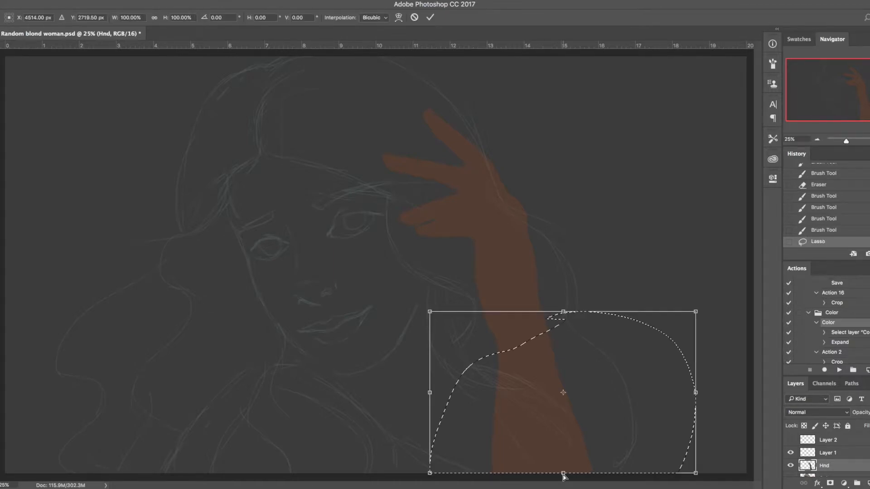
Slant the lassoed lower forearm outward with Free Transform, deselect it, and touch up the joint in the sampled skin colour
left_click_drag(561, 475, 603, 479)
left_click_drag(546, 374, 542, 374)
key("Return")
key("ctrl+d")
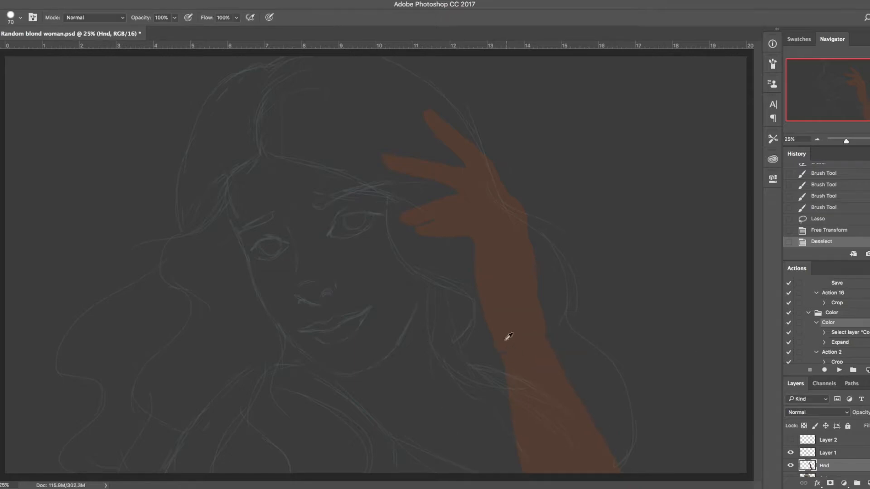
left_click(510, 352)
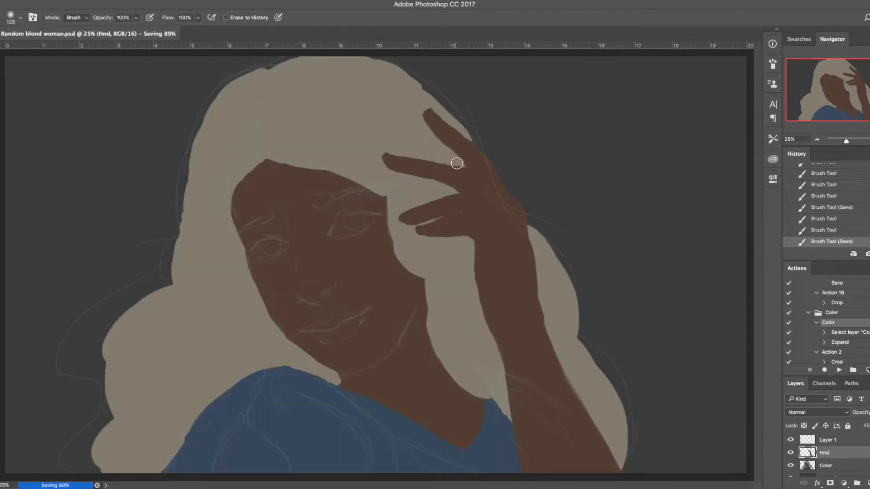
Erase the rough edges around the raised fingers, touch up a fingertip with the brush, and save the document
left_click_drag(443, 111, 432, 105)
mouse_move(433, 105)
left_mouse_down()
mouse_move(467, 134)
mouse_move(451, 120)
left_mouse_up()
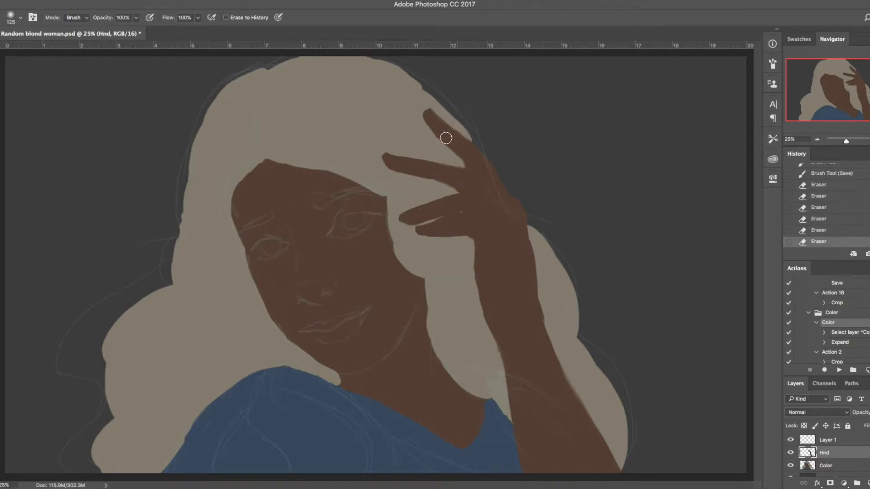
key("b")
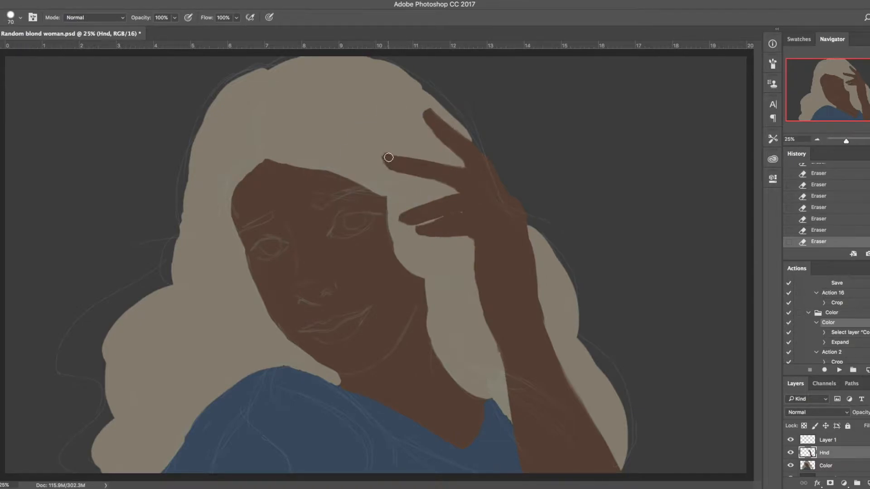
left_click(387, 160)
key("ctrl+s")
Rename the Color layer as "Face layer"
left_click(808, 466)
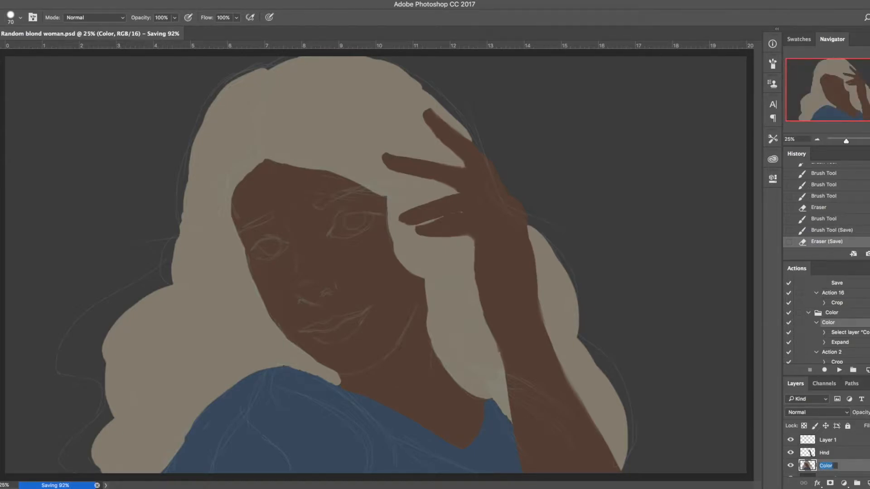
type("Face layer")
key("Return")
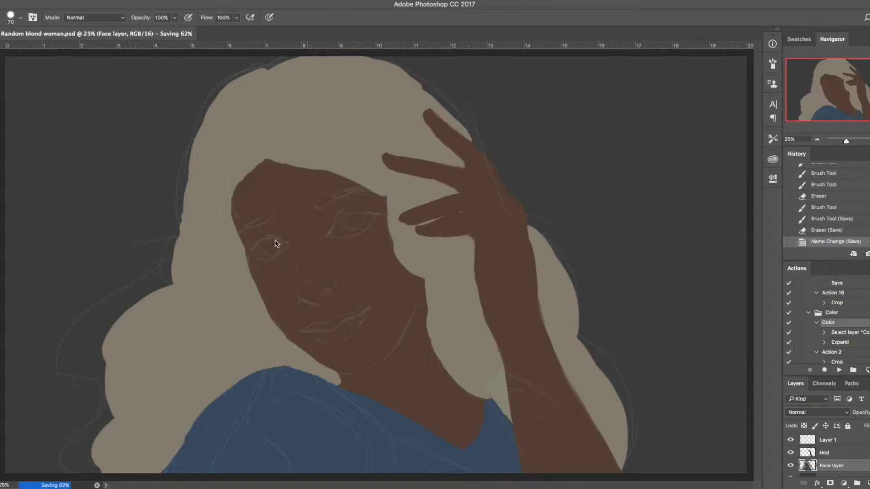
Try dark brown (#382519) brush strokes on the background at both sides of the figure and undo them
key("n")
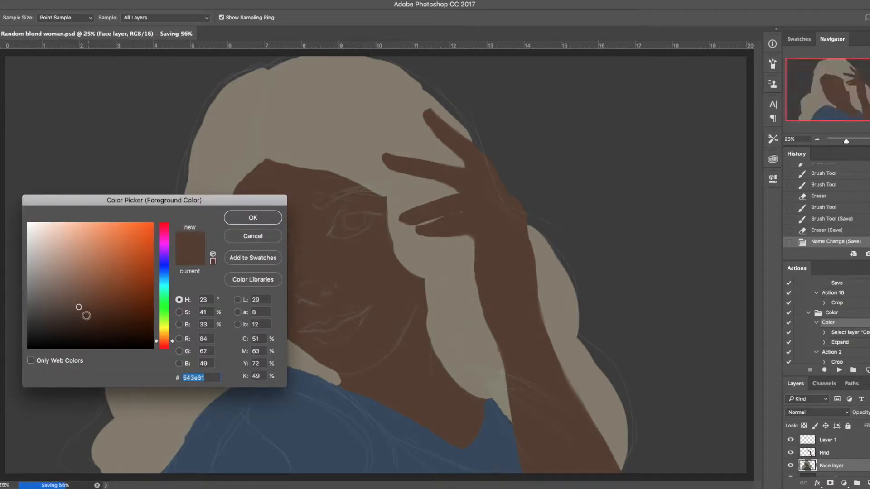
left_click(94, 319)
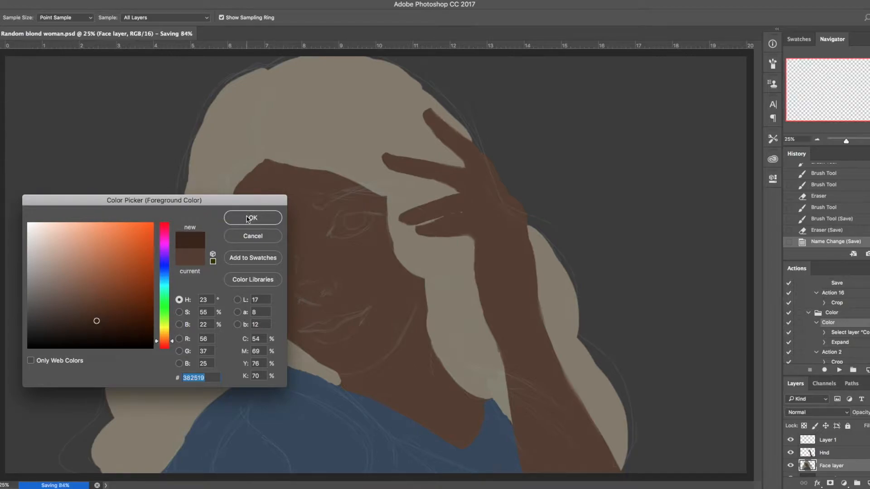
left_click(249, 219)
mouse_move(700, 141)
left_mouse_down()
mouse_move(543, 179)
mouse_move(562, 148)
mouse_move(548, 193)
mouse_move(621, 195)
left_mouse_up()
key("ctrl+z")
mouse_move(29, 198)
left_mouse_down()
mouse_move(119, 211)
mouse_move(126, 198)
mouse_move(134, 230)
mouse_move(89, 220)
left_mouse_up()
key("ctrl+z")
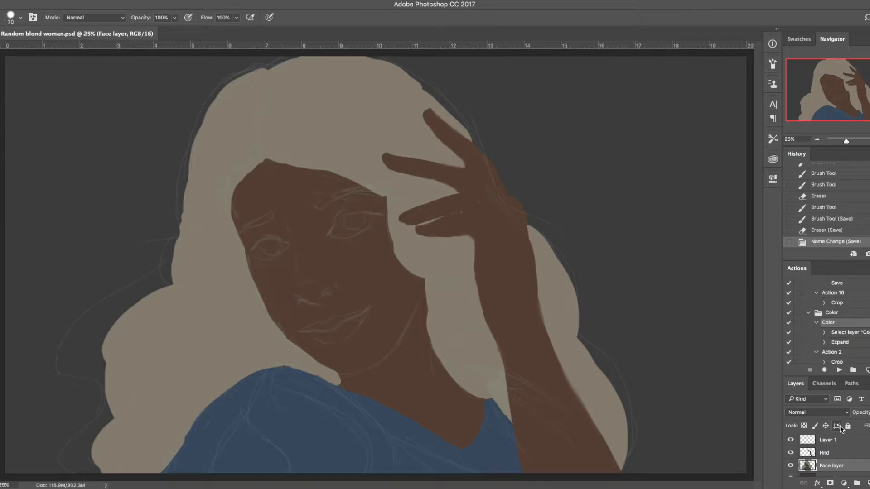
Duplicate the Face layer and clip the copy to the original layer
right_click(834, 464)
left_click(760, 467)
key("ctrl+j")
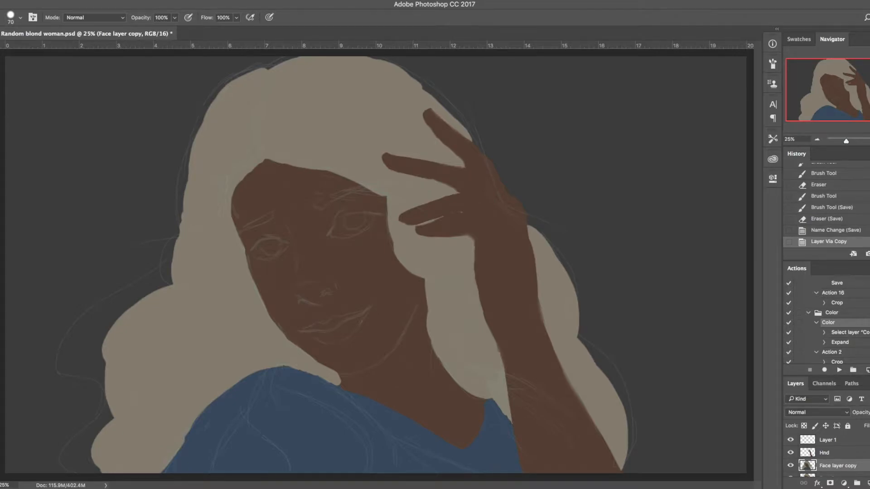
right_click(838, 465)
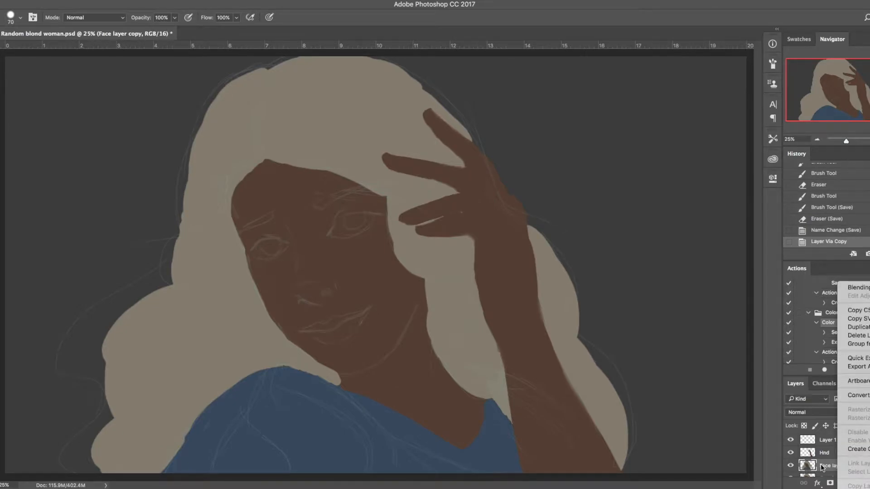
left_click(799, 475)
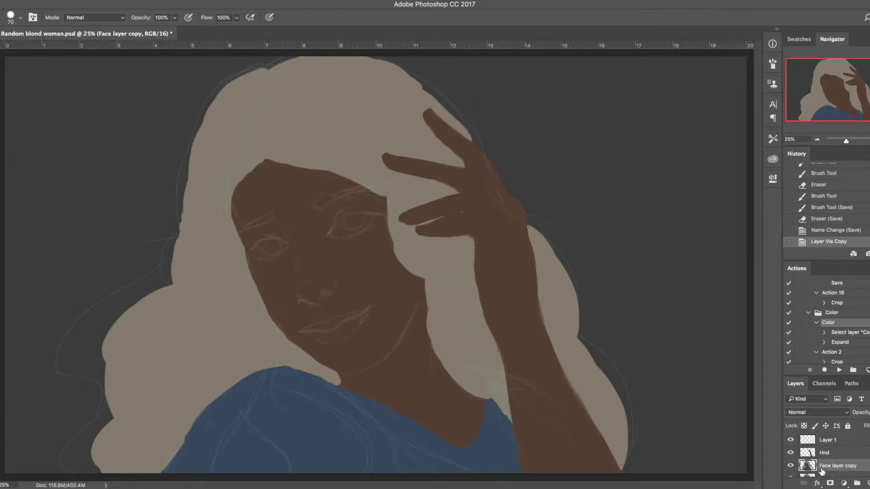
key("ctrl+alt+g")
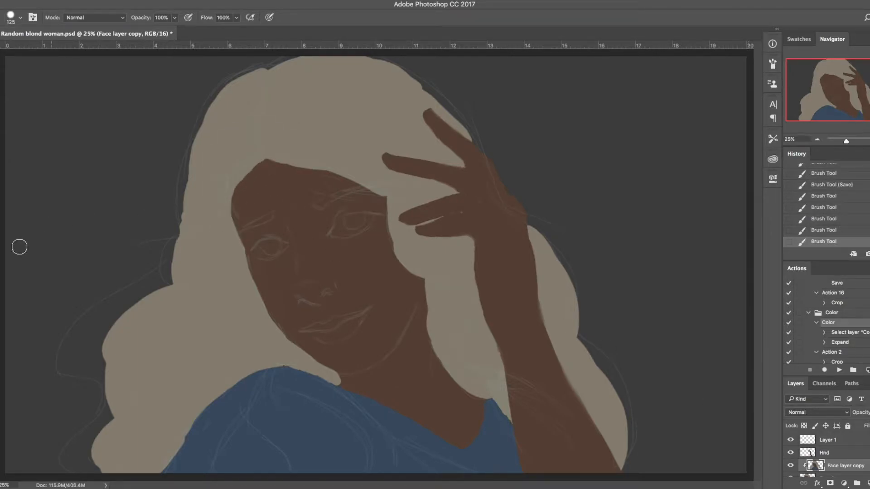
Test the clipped layer with background strokes and set the two painting colours to dark brown (#221913) and tan (#9c7352)
mouse_move(55, 264)
left_mouse_down()
mouse_move(646, 165)
mouse_move(233, 335)
mouse_move(235, 346)
mouse_move(734, 373)
left_mouse_up()
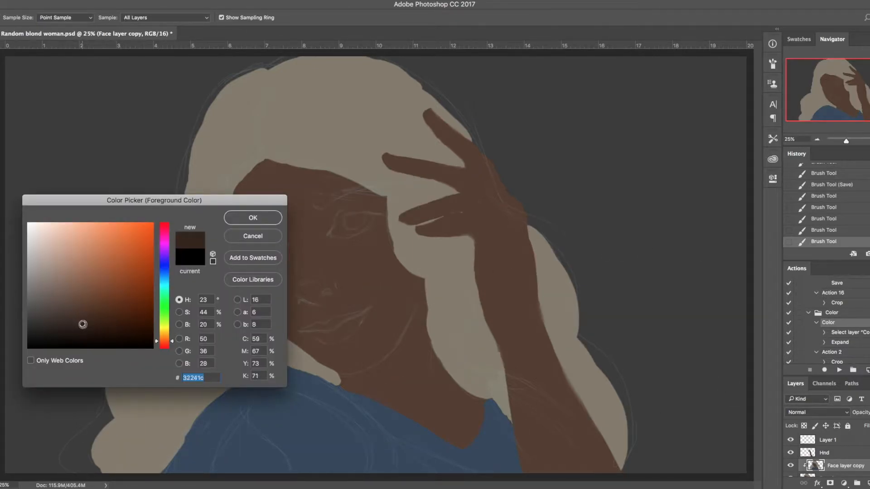
left_click_drag(81, 320, 83, 331)
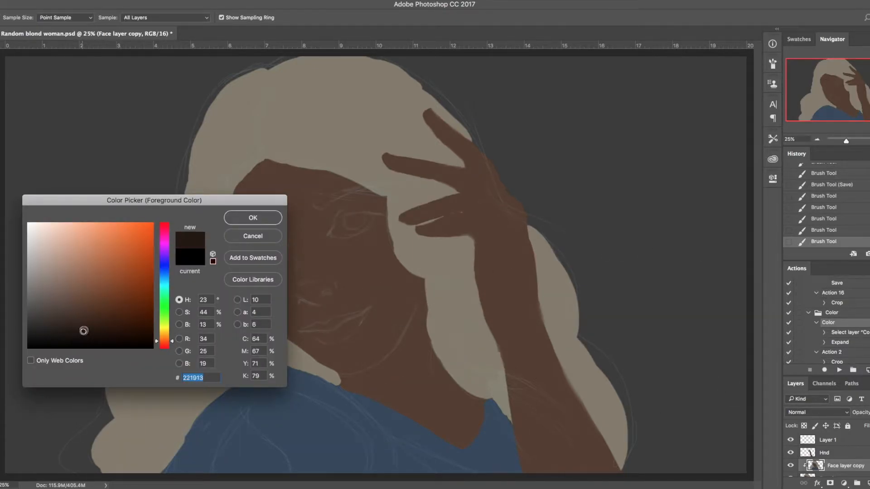
left_click(252, 218)
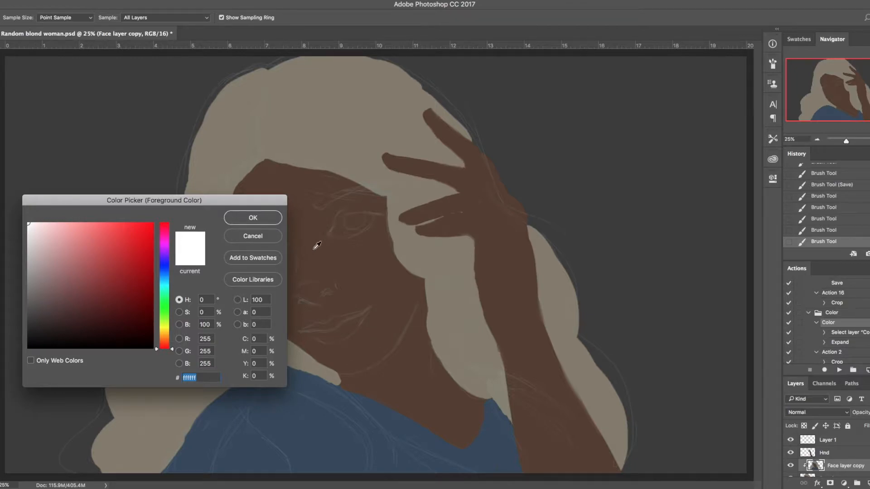
left_click(336, 258)
left_click_drag(72, 283, 85, 272)
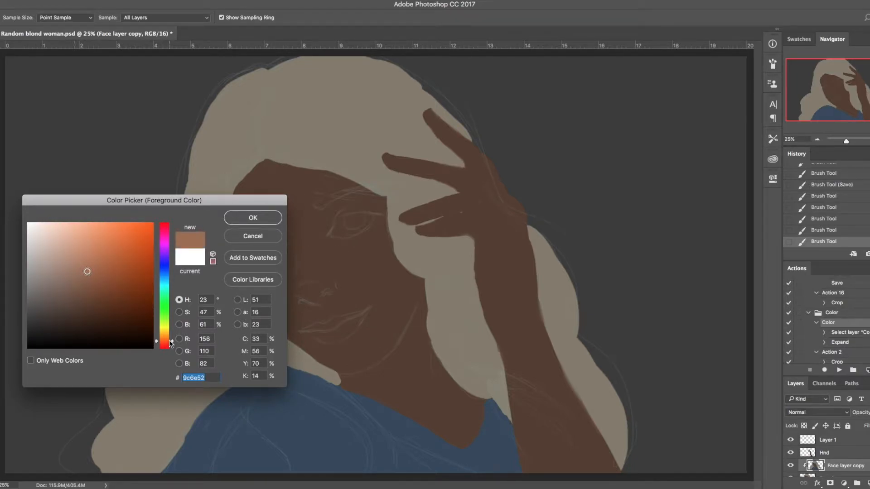
left_click_drag(170, 340, 170, 339)
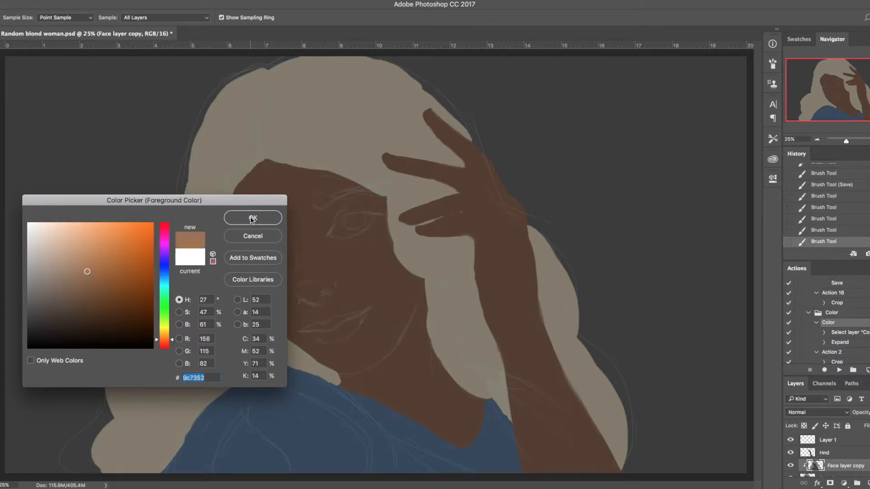
left_click(252, 219)
Undo the test stroke on the face, set the brush opacity to 26%, and soften the brush's hardness
mouse_move(359, 234)
left_mouse_down()
mouse_move(295, 274)
mouse_move(336, 286)
left_mouse_up()
key("super+z")
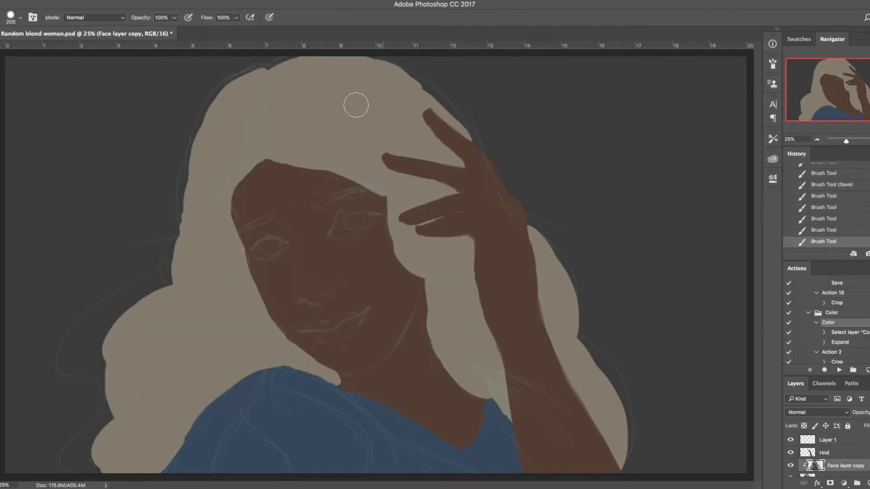
left_click(175, 18)
left_click_drag(141, 35, 140, 35)
right_click(354, 242)
mouse_move(440, 287)
left_mouse_down()
mouse_move(354, 261)
mouse_move(435, 290)
left_mouse_up()
key("Return")
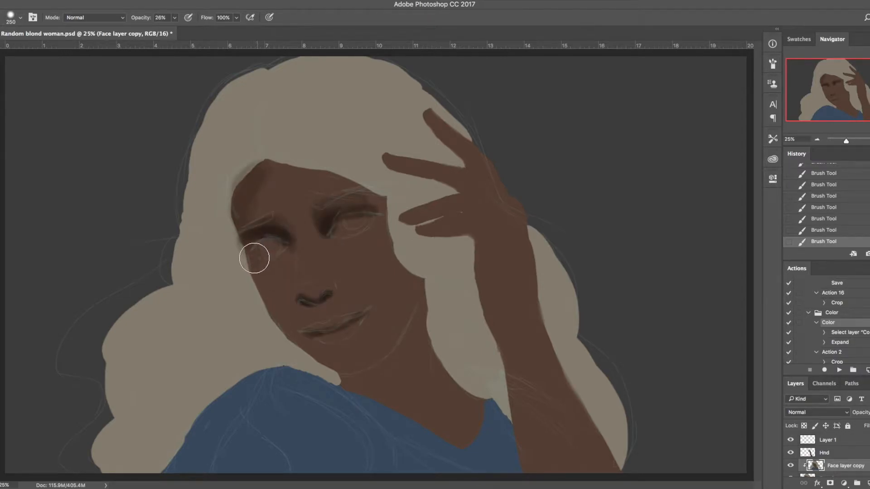
Brush lighter skin tones onto the cheeks, nose and chin, and darken the skin along the hairline
mouse_move(254, 258)
left_mouse_down()
mouse_move(290, 325)
mouse_move(265, 279)
mouse_move(265, 288)
mouse_move(276, 265)
mouse_move(277, 273)
mouse_move(253, 255)
mouse_move(282, 258)
mouse_move(258, 258)
mouse_move(300, 342)
mouse_move(288, 330)
mouse_move(327, 358)
mouse_move(299, 342)
mouse_move(319, 352)
mouse_move(327, 345)
mouse_move(362, 244)
mouse_move(326, 262)
mouse_move(358, 335)
mouse_move(346, 302)
mouse_move(372, 323)
left_mouse_up()
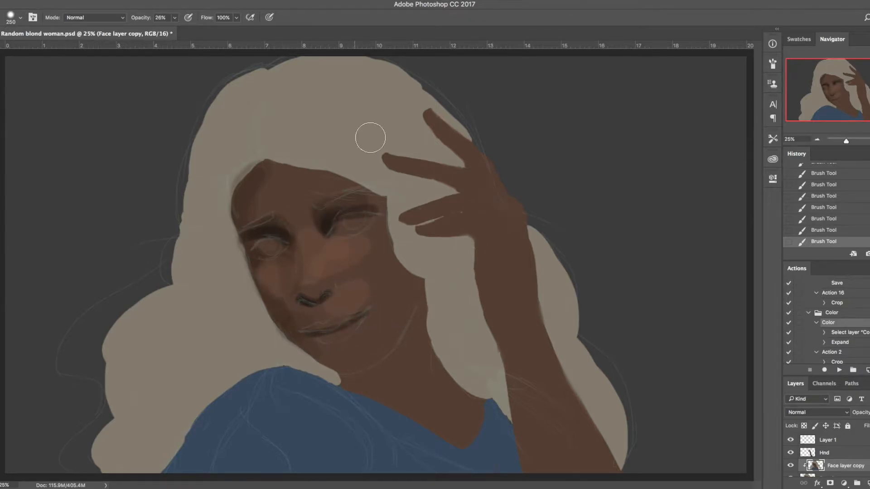
mouse_move(356, 298)
left_mouse_down()
mouse_move(345, 305)
mouse_move(375, 344)
mouse_move(361, 350)
mouse_move(397, 313)
mouse_move(348, 299)
mouse_move(381, 303)
mouse_move(410, 290)
mouse_move(374, 201)
mouse_move(373, 215)
mouse_move(379, 204)
mouse_move(298, 180)
mouse_move(256, 182)
mouse_move(240, 220)
left_mouse_up()
key("[")
key("[")
key("[")
key("[")
mouse_move(307, 268)
left_mouse_down()
mouse_move(305, 287)
mouse_move(318, 282)
left_mouse_up()
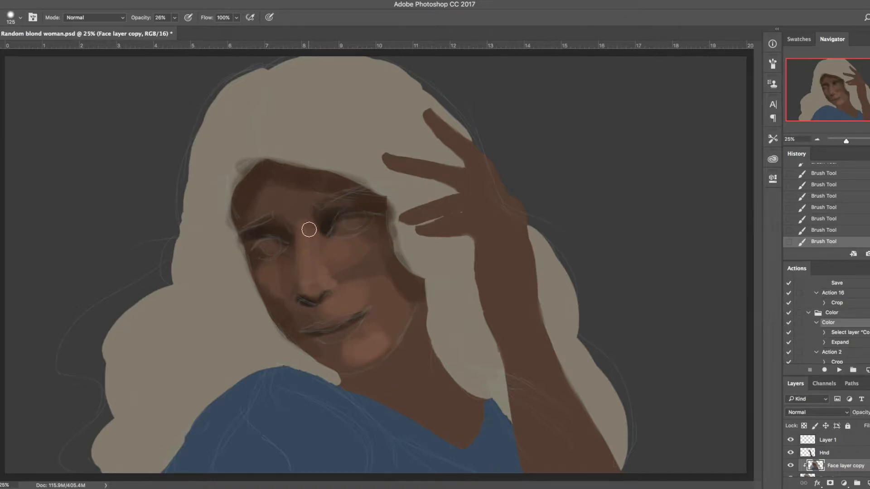
Build up lighter tones on the cheek and forehead, and paint dark shadows under the jaw and beside the face
key("]")
key("]")
key("]")
key("]")
key("]")
mouse_move(341, 255)
left_mouse_down()
mouse_move(327, 223)
mouse_move(352, 247)
mouse_move(367, 360)
mouse_move(337, 321)
mouse_move(337, 238)
mouse_move(367, 304)
mouse_move(317, 195)
left_mouse_up()
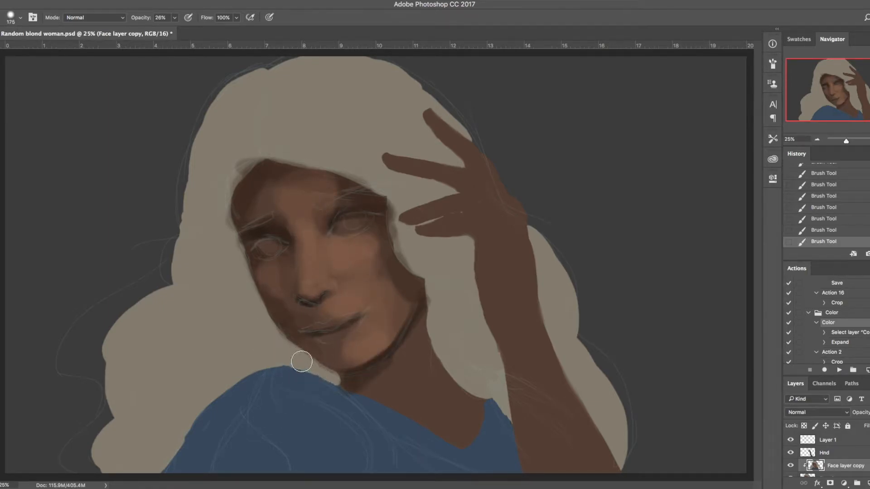
mouse_move(282, 344)
left_mouse_down()
mouse_move(340, 378)
mouse_move(305, 358)
mouse_move(328, 377)
mouse_move(281, 360)
mouse_move(306, 365)
mouse_move(252, 305)
mouse_move(314, 367)
mouse_move(255, 308)
left_mouse_up()
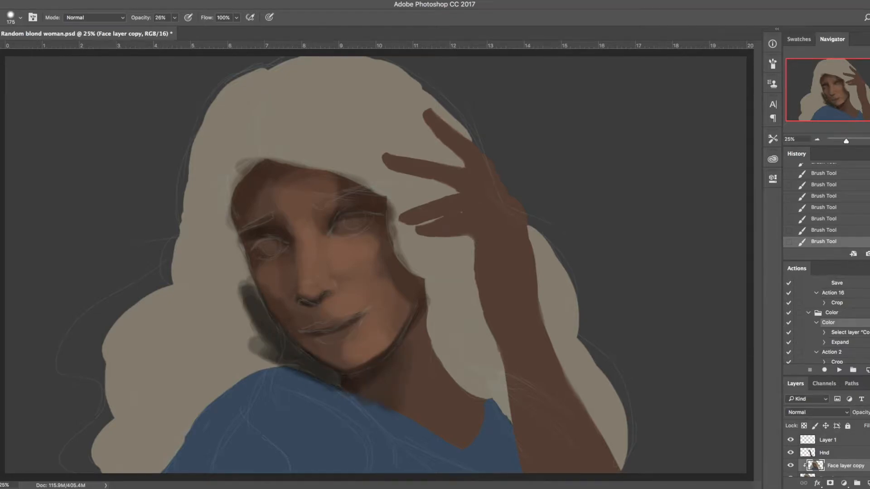
Choose a more saturated dark brown and shade the side of the cheek next to the hair
key("n")
mouse_move(100, 312)
left_mouse_down()
mouse_move(107, 322)
mouse_move(130, 323)
left_mouse_up()
key("Return")
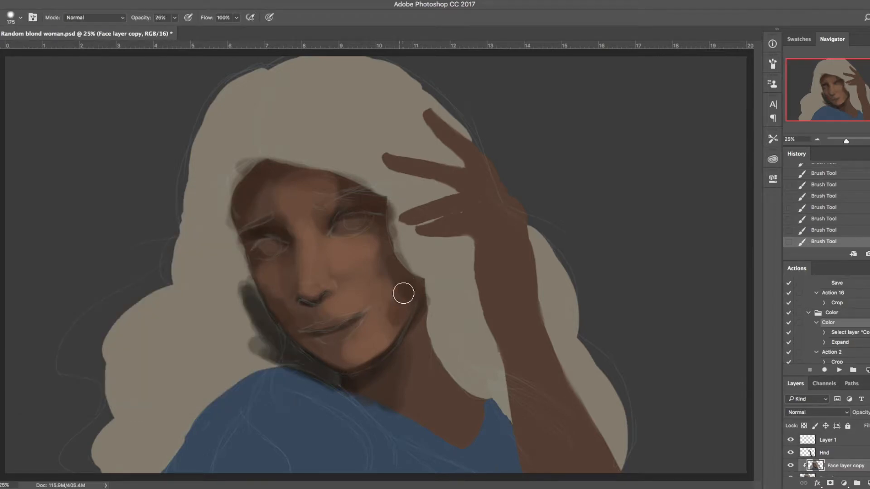
left_click_drag(402, 297, 363, 317)
Adjust the brush size to deepen the shading around the nostril and cheek, and save the document
key("bracketright")
key("bracketright")
key("bracketright")
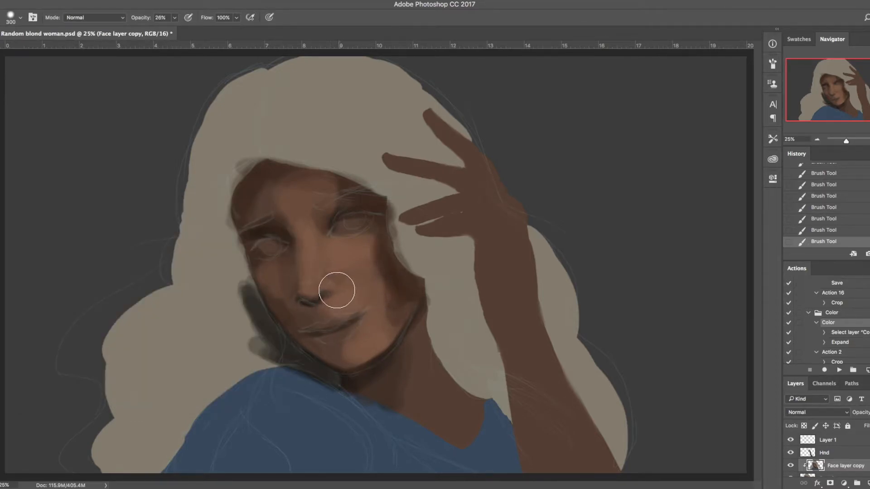
key("bracketleft")
key("bracketleft")
key("bracketleft")
key("bracketleft")
key("bracketleft")
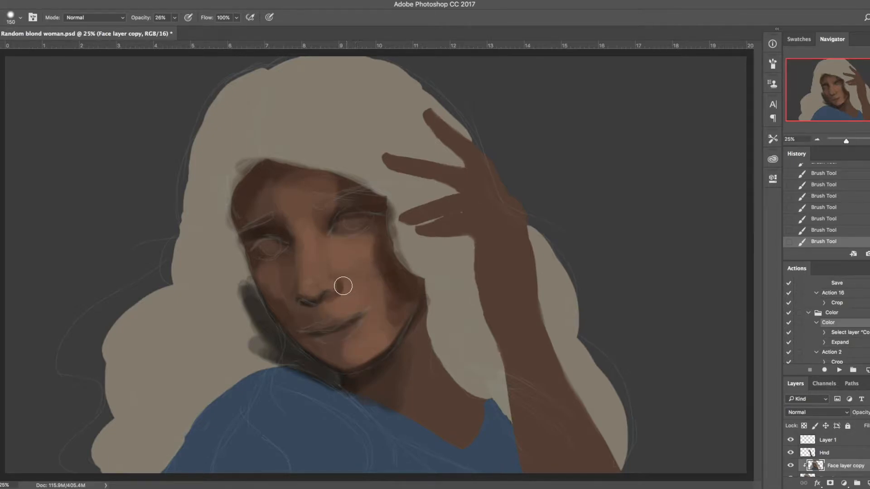
key("bracketleft")
key("bracketleft")
key("super+s")
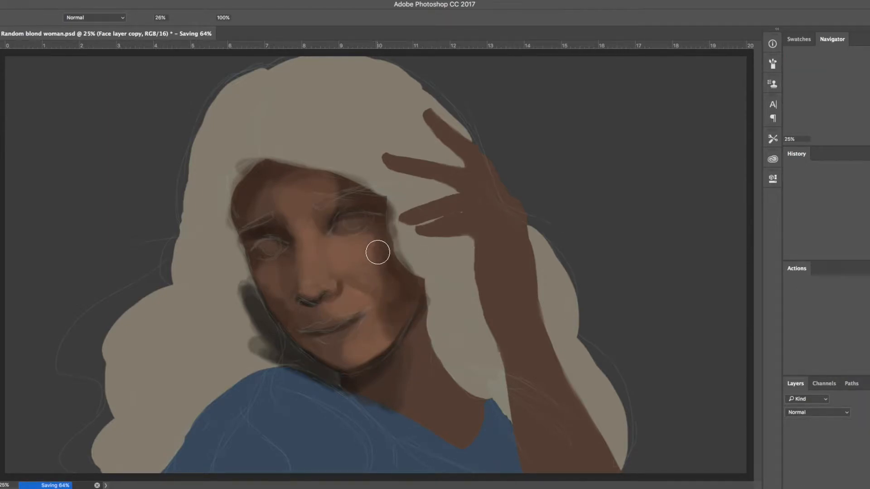
Raise the saturation of the Face layer copy slightly with a Hue/Saturation adjustment
key("super+u")
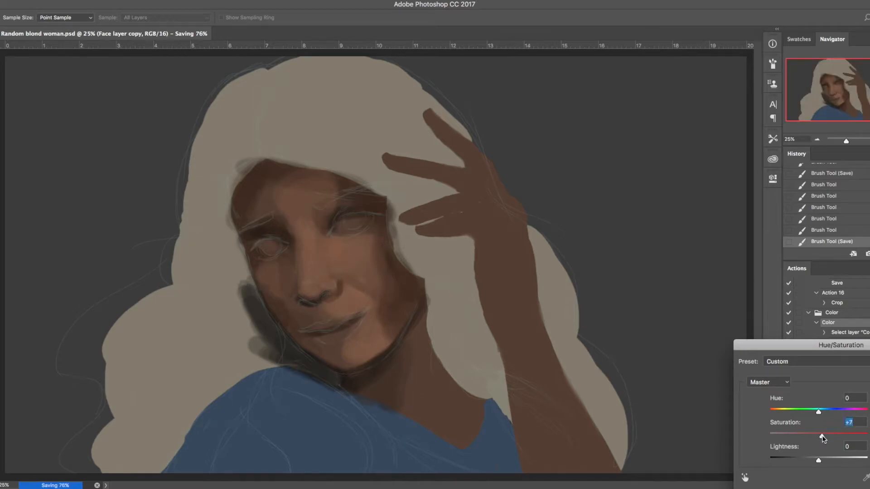
key("Down")
key("Down")
key("Return")
Sample nearby skin tones and blend the far edge of the face from the temple down to the cheek
left_click(254, 241, "alt")
mouse_move(241, 242)
left_mouse_down()
mouse_move(254, 276)
mouse_move(235, 227)
left_mouse_up()
left_click_drag(234, 224, 251, 279)
left_click(269, 277, "alt")
key("bracketright")
key("bracketright")
key("bracketright")
key("bracketright")
mouse_move(281, 281)
left_mouse_down()
mouse_move(288, 289)
mouse_move(265, 277)
mouse_move(270, 266)
left_mouse_up()
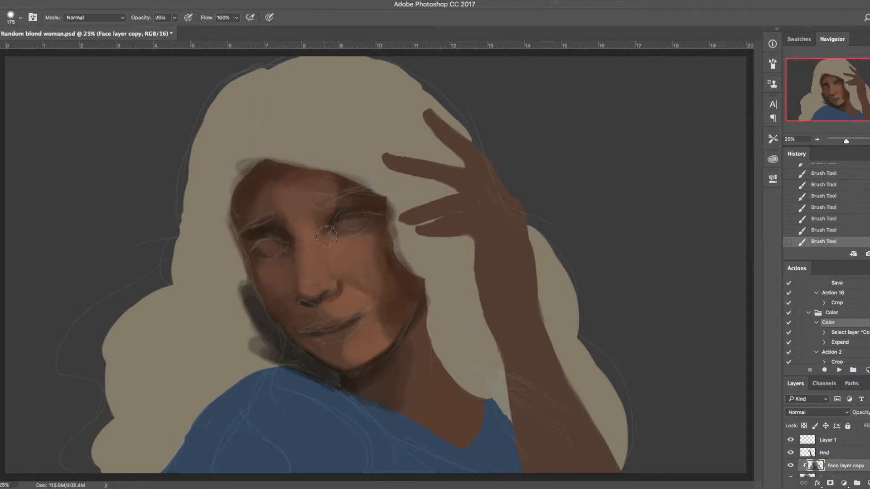
Sample skin tones around the inner eye and nose bridge and blend the shading between nose and cheek
left_click(331, 223, "alt")
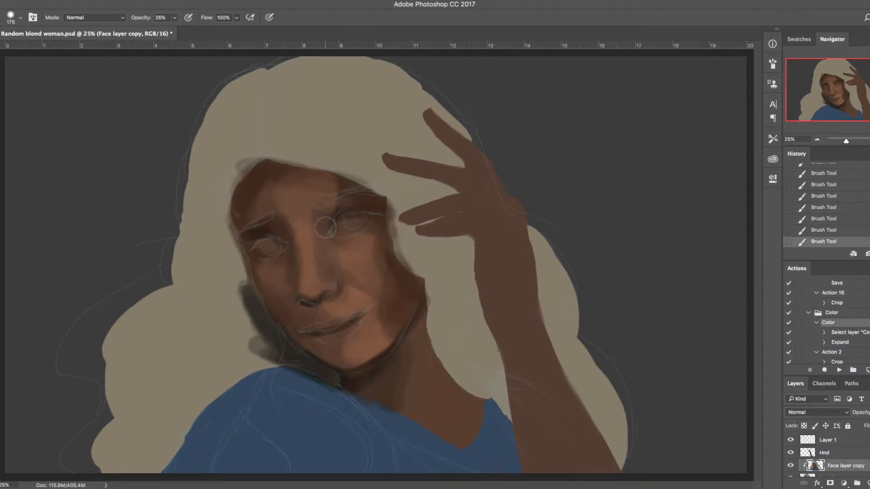
left_click(303, 236, "alt")
left_click(331, 252, "alt")
left_click(340, 243, "alt")
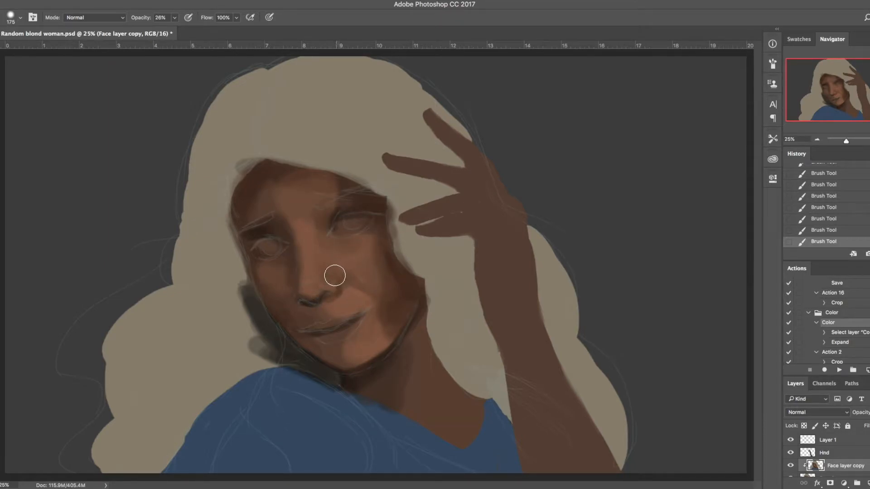
Sample skin tones at the inner corner of the near eye and blend the shading down toward the nostril
left_click(322, 228, "alt")
mouse_move(328, 237)
left_mouse_down()
mouse_move(337, 208)
mouse_move(326, 230)
left_mouse_up()
mouse_move(336, 283)
left_mouse_down()
mouse_move(330, 270)
mouse_move(342, 276)
left_mouse_up()
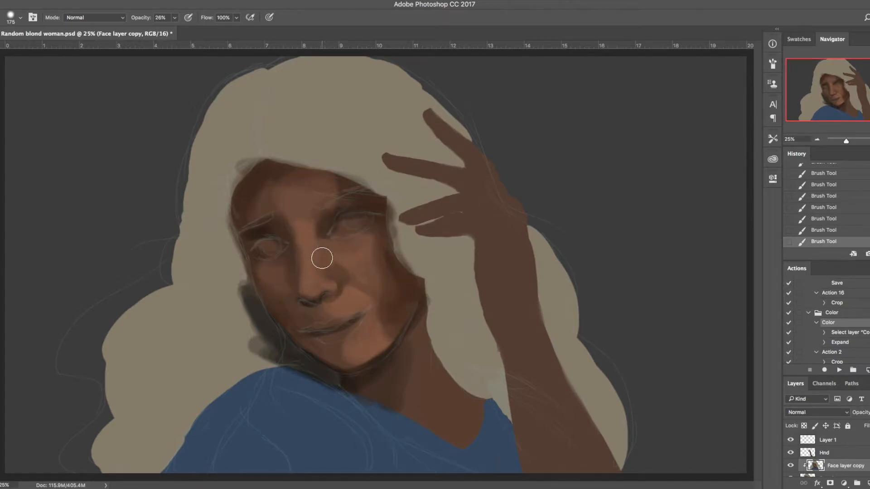
left_click(322, 231, "alt")
Hide the Layer 1 sketch, adjust the Face layer copy with the Liquify filter, and save the document
left_click(793, 453)
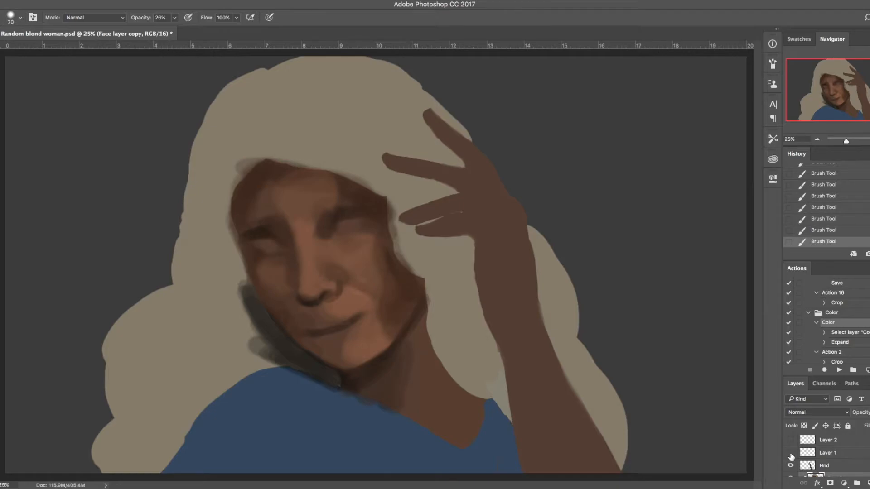
key("super+s")
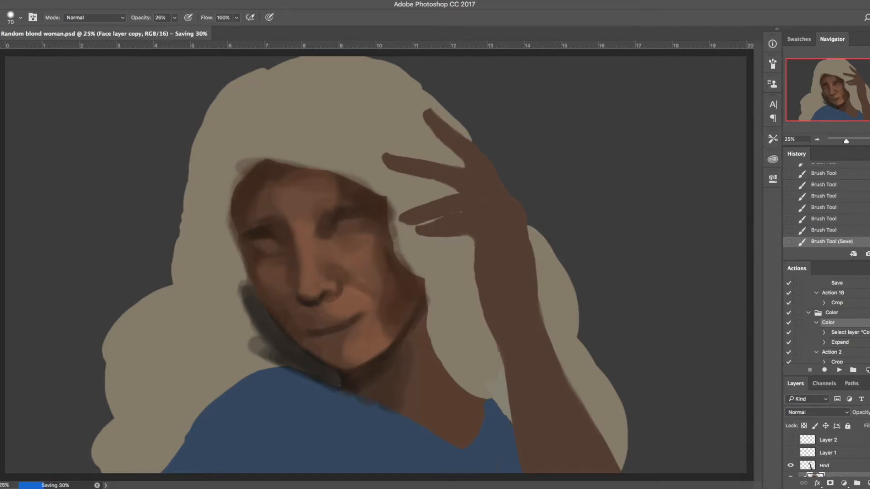
left_click(256, 1)
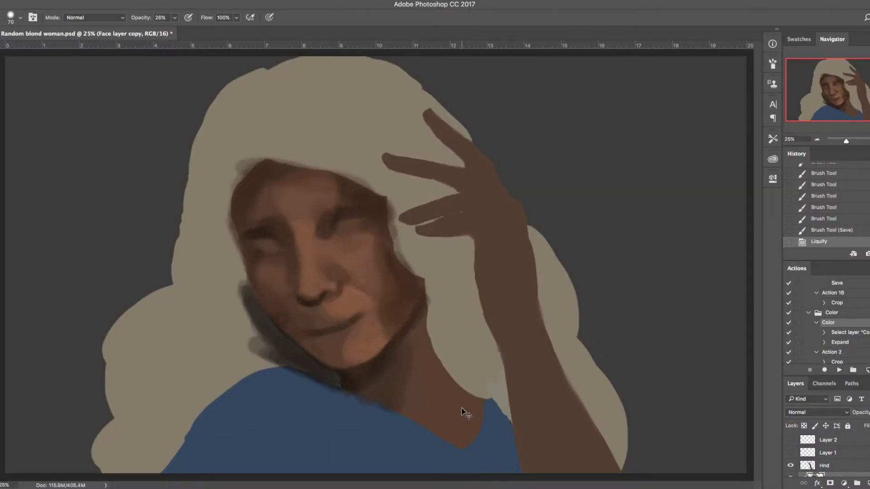
key("ctrl+s")
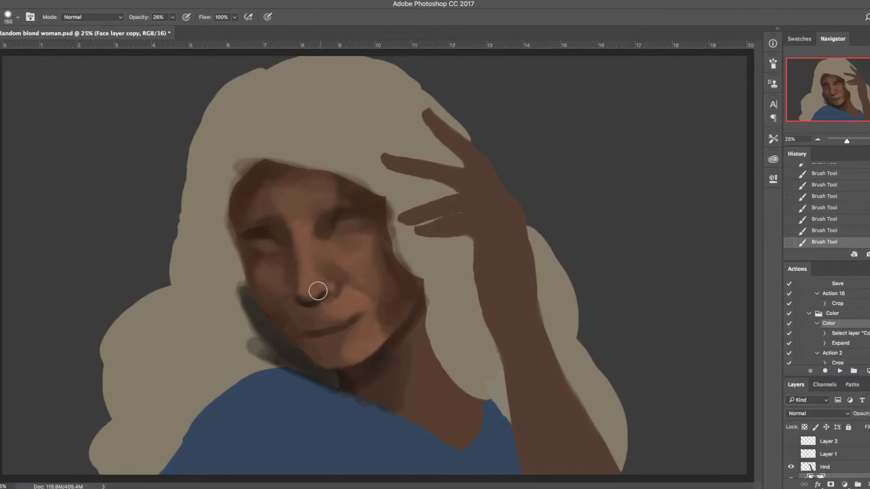
Sample the tone beside the nose, reduce the brush size to 20, refine the facial details, and save the document
left_click(338, 274, "alt")
key("bracketleft")
key("bracketleft")
key("bracketleft")
key("bracketleft")
key("bracketleft")
key("bracketleft")
key("bracketleft")
key("bracketleft")
key("bracketleft")
key("ctrl+s")
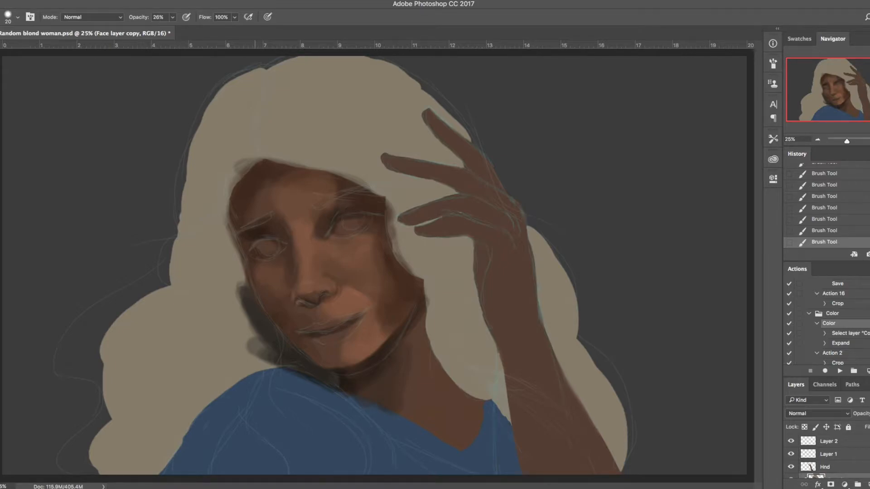
Add a layer named Hair, paint light eyebrow strokes with the sampled hair colour, and erase the test strokes beside the figure
left_click(846, 462)
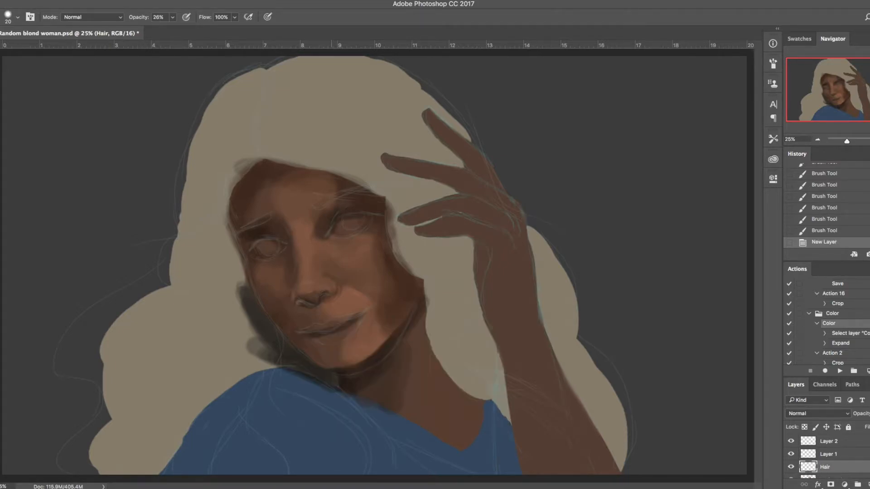
left_click(301, 138, "alt")
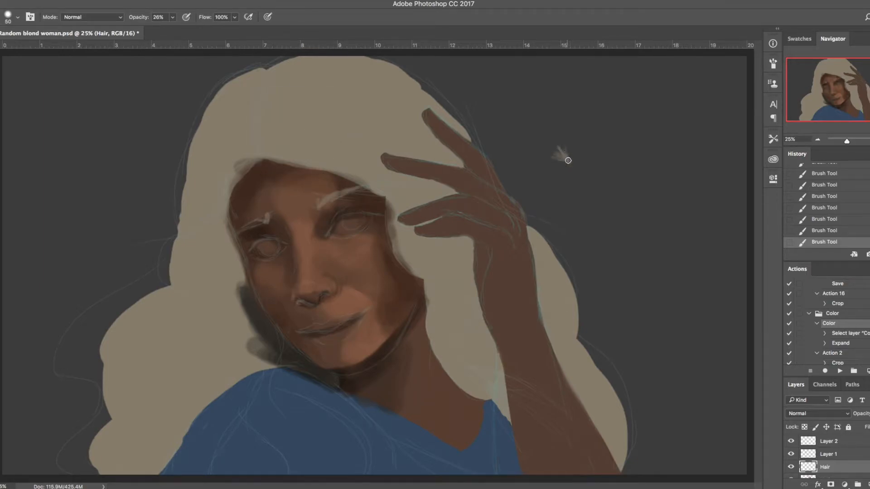
left_click_drag(587, 154, 617, 146)
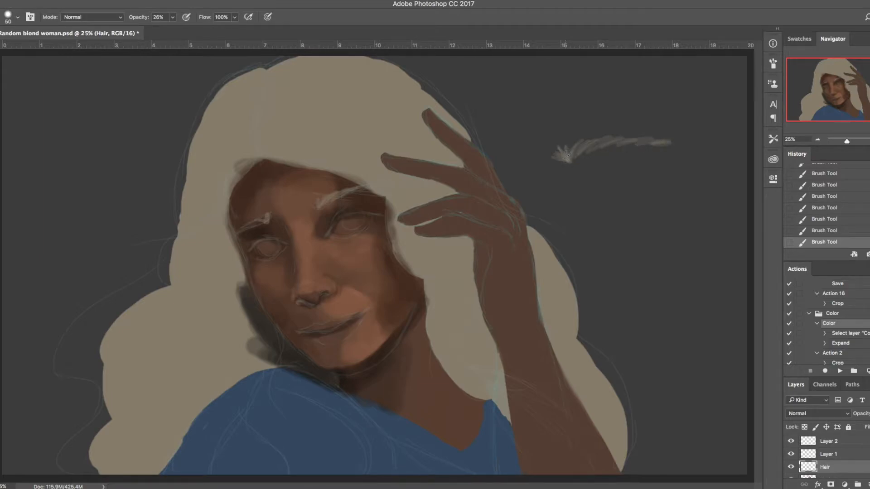
key("e")
left_click_drag(558, 156, 658, 157)
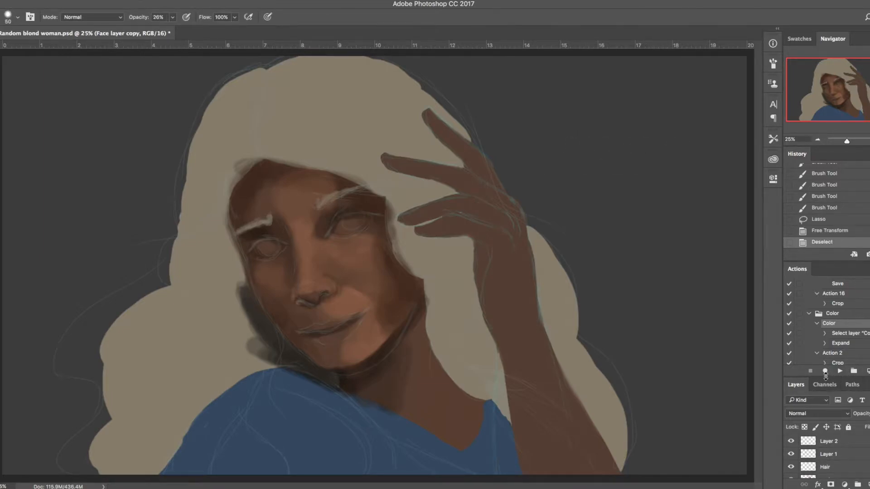
Enlarge the layer list, hide the Layer 1 sketch, and flip the canvas horizontally
left_click_drag(825, 375, 825, 309)
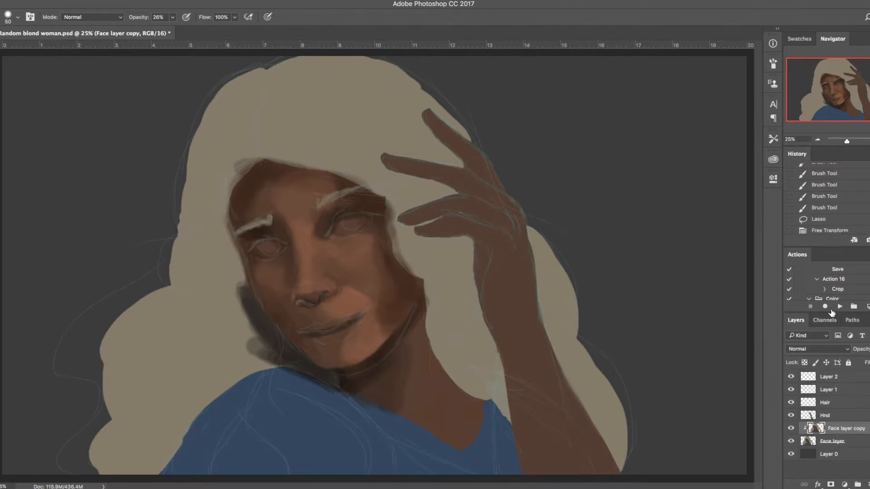
left_click(790, 387)
left_click(791, 388)
left_click(790, 387)
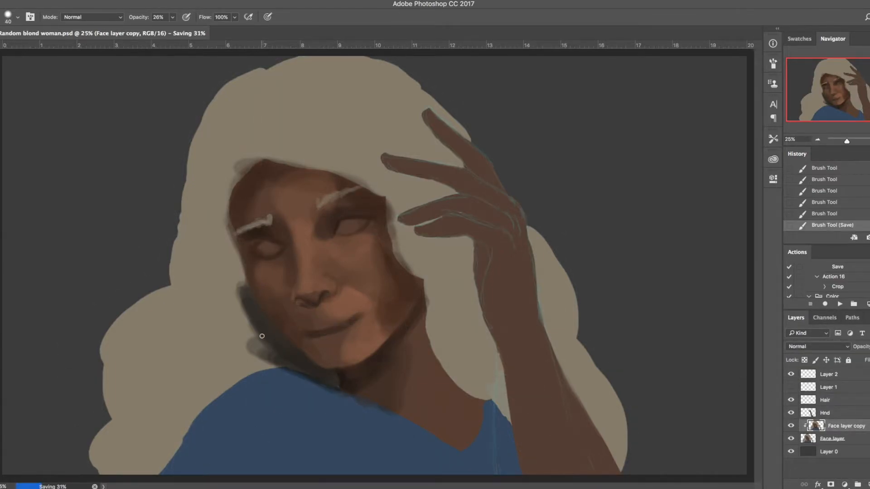
key("super+shift+h")
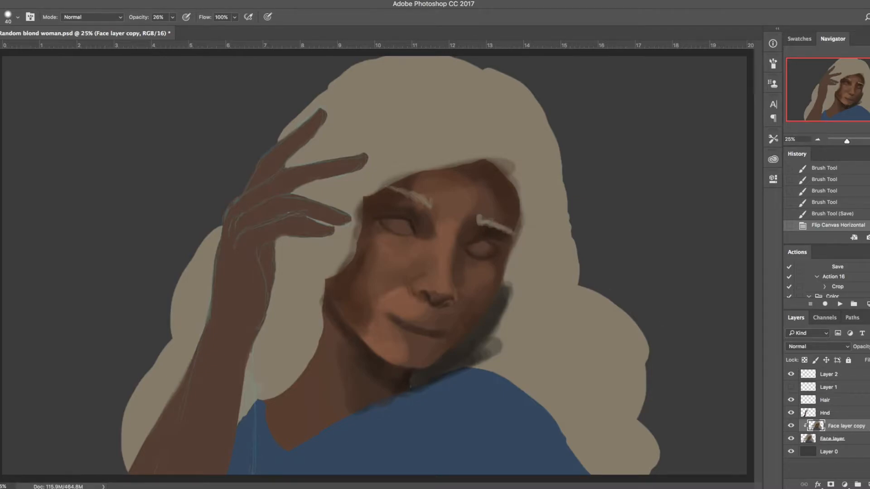
Merge the Face layer copy down, duplicate the merged layer, and clip the duplicate to the Face layer
key("super+e")
key("super+j")
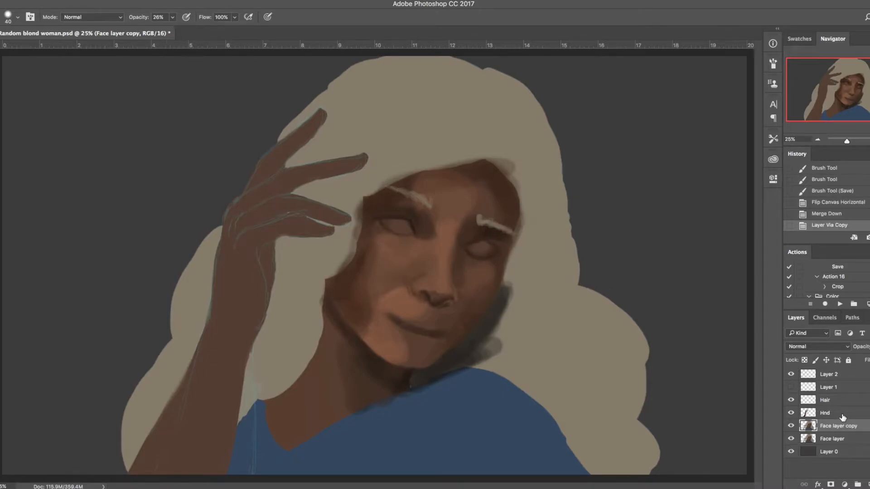
left_click(838, 430, "alt")
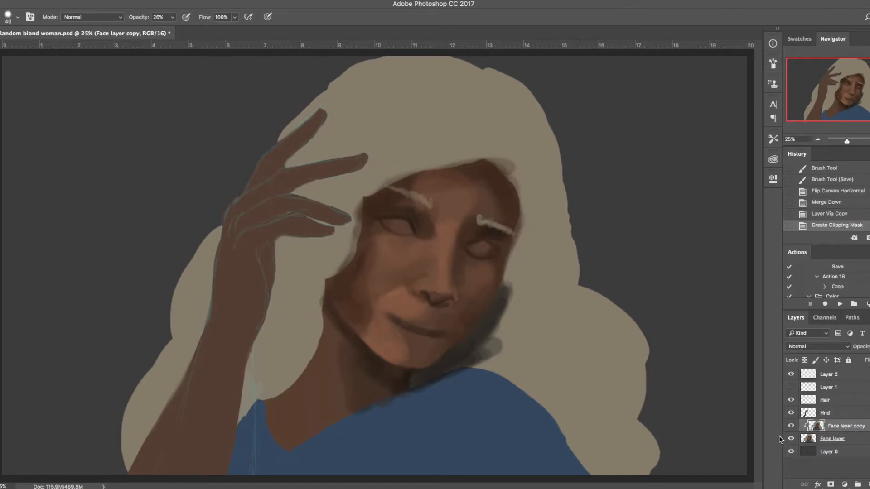
Lasso the eye on the far side of the face, feather the selection, nudge the eye slightly, deselect, and save
key("l")
left_click_drag(500, 258, 491, 266)
right_click(502, 200)
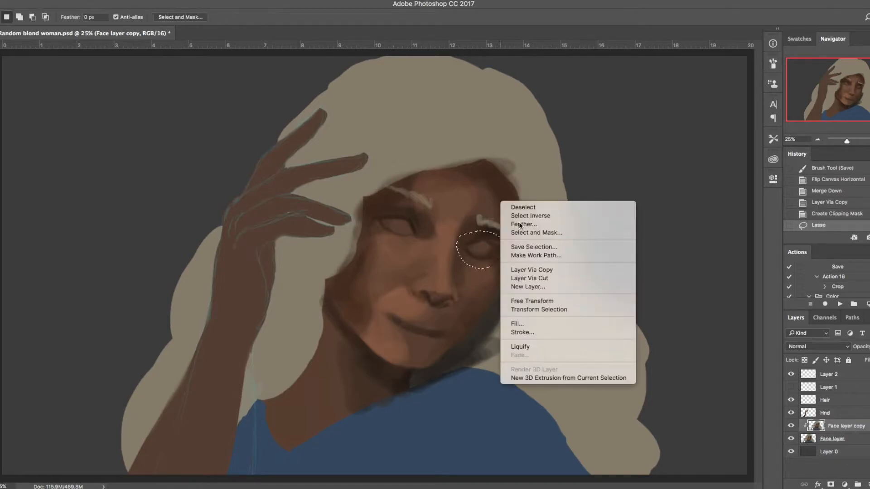
left_click(520, 225)
left_click(652, 323)
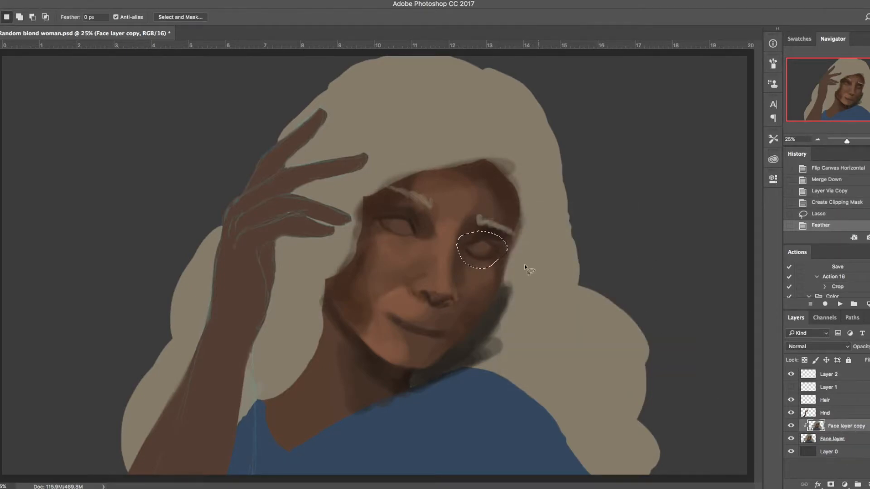
key("v")
mouse_move(494, 247)
left_mouse_down()
mouse_move(502, 231)
mouse_move(496, 249)
left_mouse_up()
key("super+d")
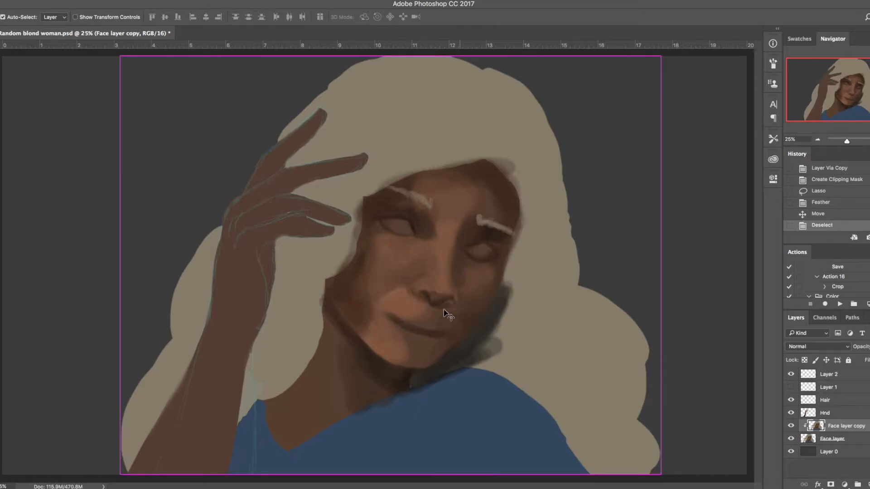
key("super+s")
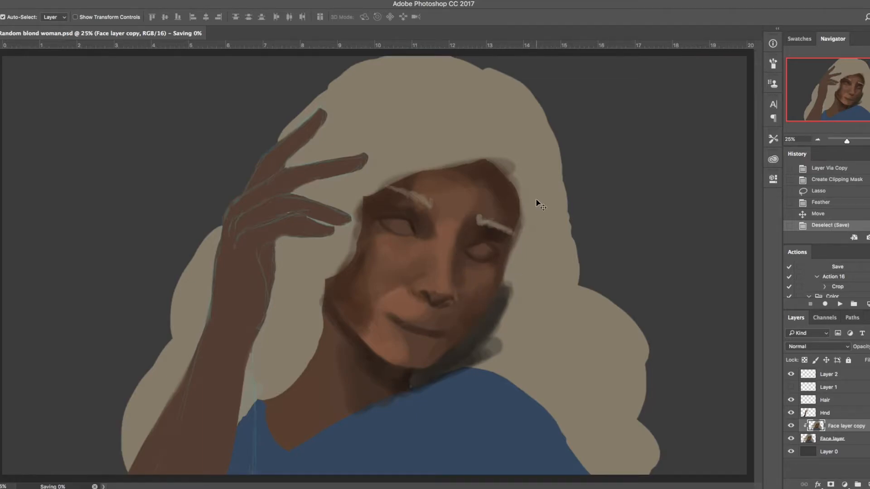
Flip the canvas back horizontally, show the Layer 1 sketch as a guide, and paint the lips with a smaller brush
key("F2")
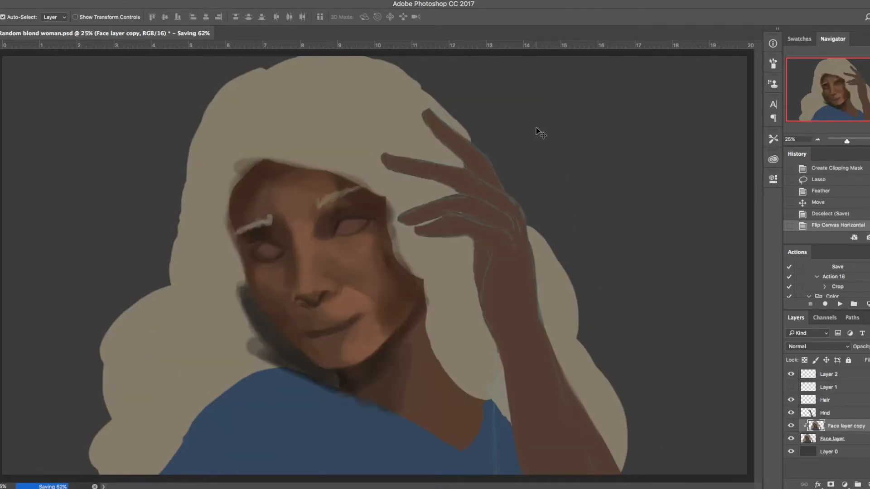
key("b")
left_click(790, 387)
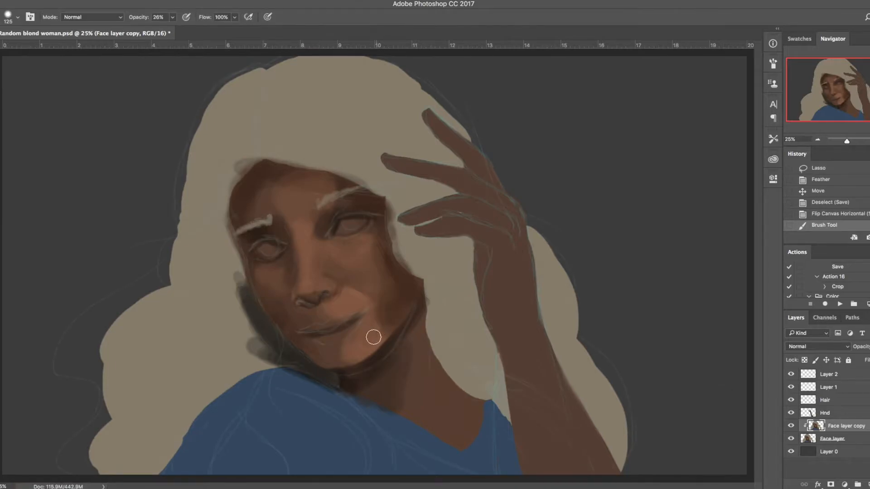
key("bracketleft")
key("n")
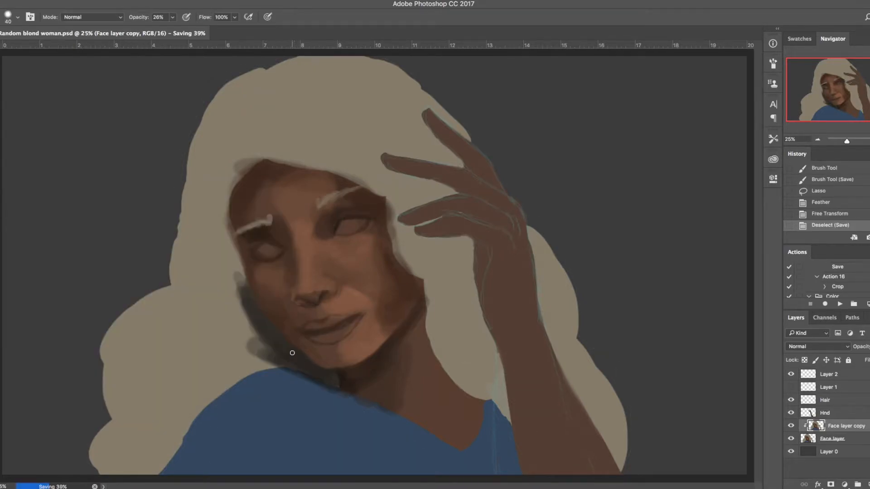
Lasso the chin and jawline, feather the selection by 10 pixels, and reshape it with Free Transform
key("l")
mouse_move(281, 346)
left_mouse_down()
mouse_move(319, 376)
mouse_move(385, 363)
mouse_move(421, 313)
mouse_move(282, 338)
left_mouse_up()
right_click(372, 314)
left_click(388, 337)
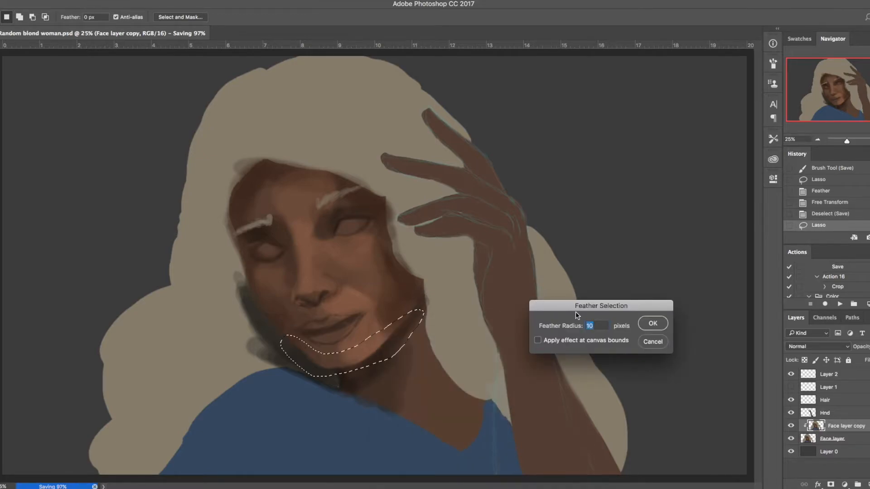
left_click(652, 323)
key("super+t")
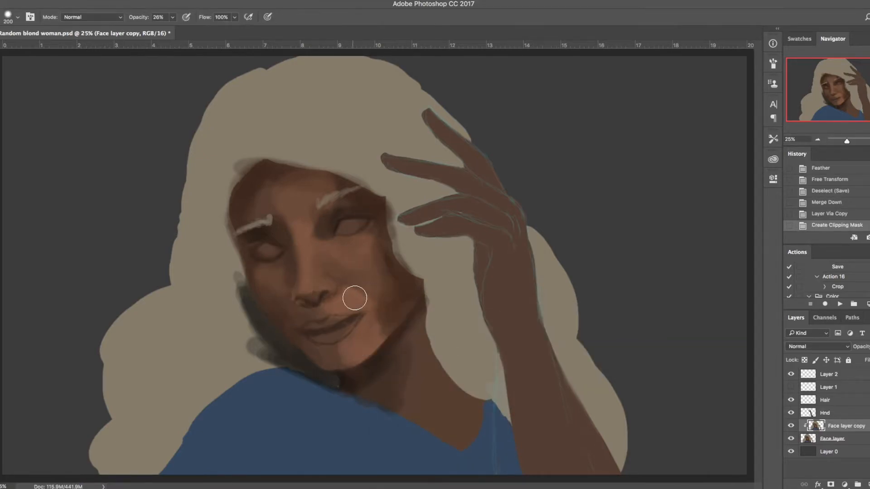
Brush soft skin tone over the cheek, nose bridge and forehead at brush size 200
left_click_drag(342, 271, 324, 246)
mouse_move(323, 246)
left_mouse_down()
mouse_move(354, 260)
mouse_move(320, 245)
mouse_move(346, 265)
mouse_move(308, 233)
left_mouse_up()
left_click_drag(308, 233, 301, 225)
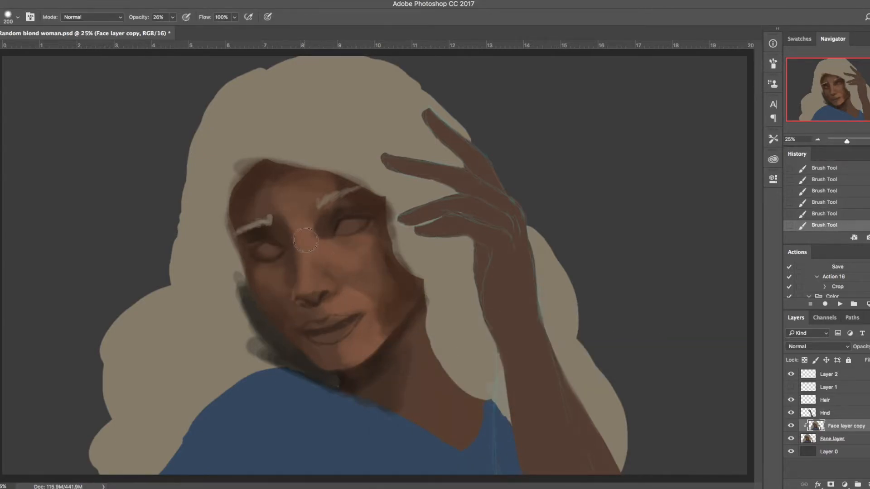
mouse_move(321, 196)
left_mouse_down()
mouse_move(235, 200)
mouse_move(259, 188)
left_mouse_up()
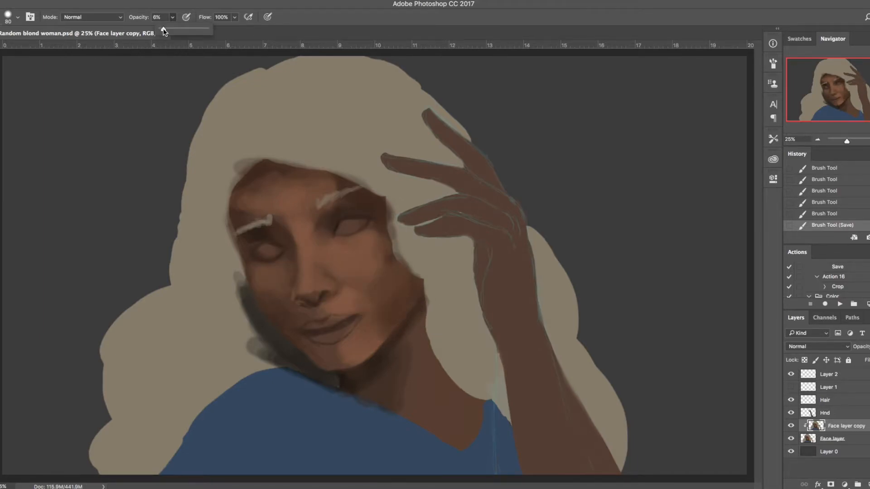
Set the brush to 8% opacity, Screen mode and 0% hardness, and enlarge it to size 300
left_click_drag(162, 30, 165, 28)
left_click(100, 16)
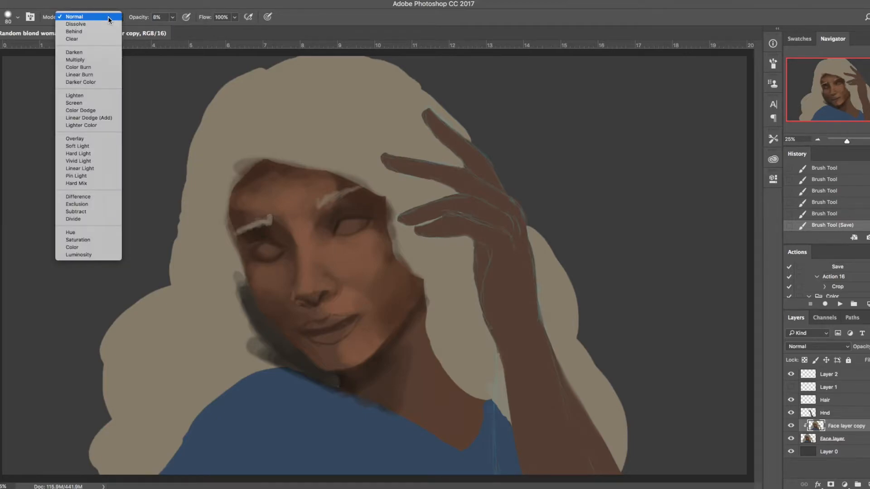
left_click(108, 104)
right_click(380, 176)
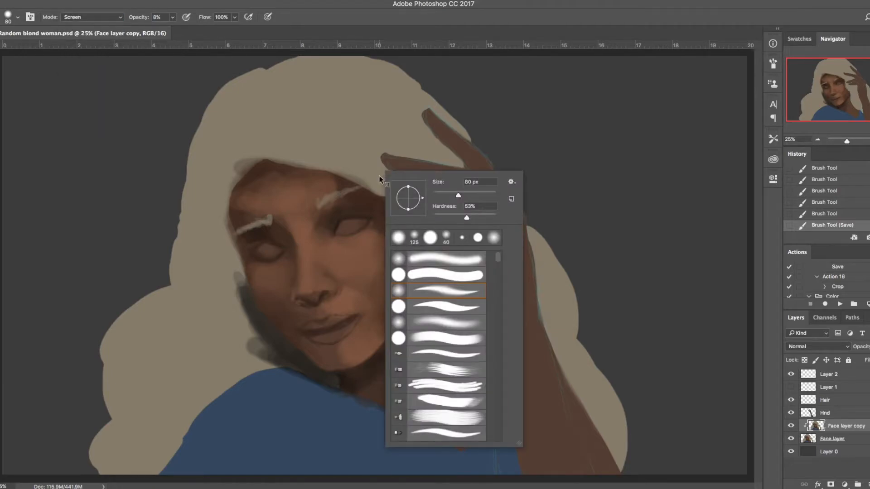
left_click_drag(448, 219, 391, 220)
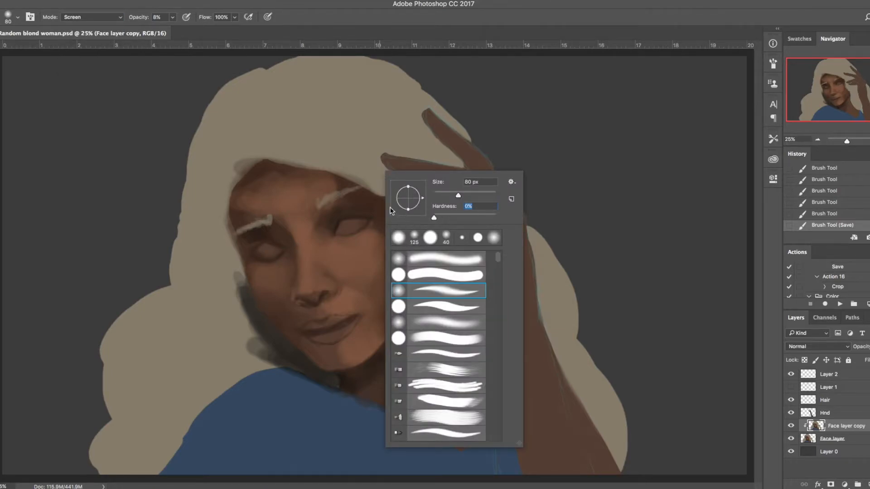
key("Return")
key("]")
key("]")
left_click(64, 223)
key("Return")
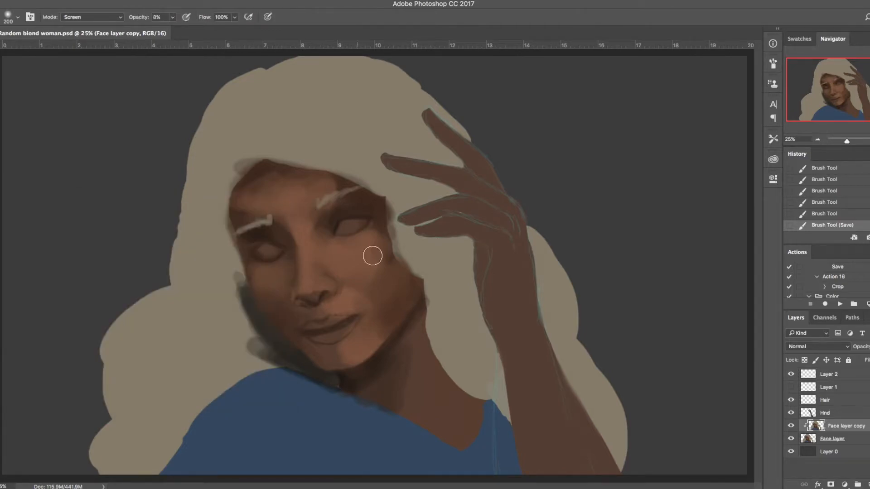
Change the brush blending mode and paint glowing highlights on the near cheek and along the nose bridge
left_click(112, 18)
left_click(111, 26)
left_click_drag(353, 250, 362, 246)
key("bracketleft")
key("bracketleft")
key("bracketleft")
left_click_drag(303, 243, 303, 287)
mouse_move(335, 246)
left_mouse_down()
mouse_move(371, 236)
mouse_move(337, 261)
mouse_move(357, 254)
mouse_move(357, 267)
mouse_move(342, 254)
left_mouse_up()
Enlarge the brush and add broad glowing highlights to the chin, cheeks, neck and forehead
key("bracketright")
key("bracketright")
key("bracketright")
mouse_move(352, 306)
left_mouse_down()
mouse_move(344, 301)
mouse_move(363, 342)
mouse_move(355, 352)
mouse_move(360, 344)
left_mouse_up()
left_click_drag(359, 248, 339, 250)
left_click(339, 252)
mouse_move(269, 279)
left_mouse_down()
mouse_move(326, 245)
mouse_move(398, 288)
mouse_move(422, 390)
left_mouse_up()
left_click(292, 181)
Return the brush to Normal mode at 25% opacity and reduce its size to 300
left_click(92, 17)
left_click(75, 15)
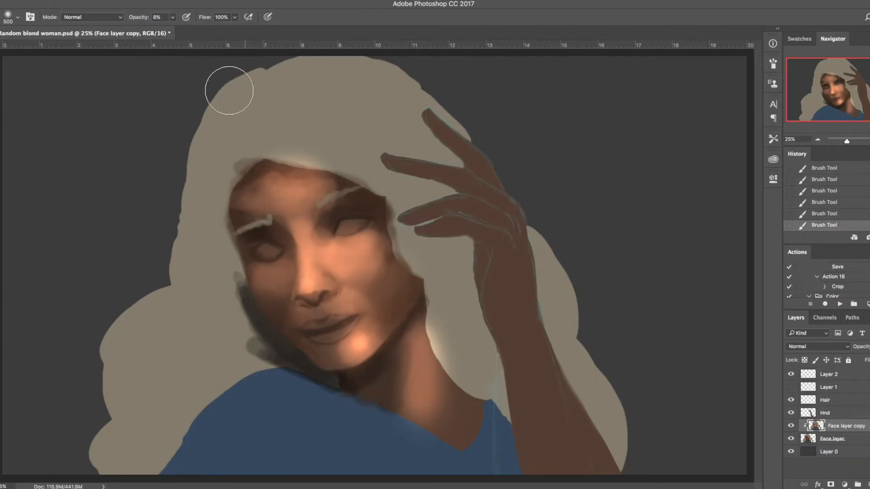
left_click(172, 20)
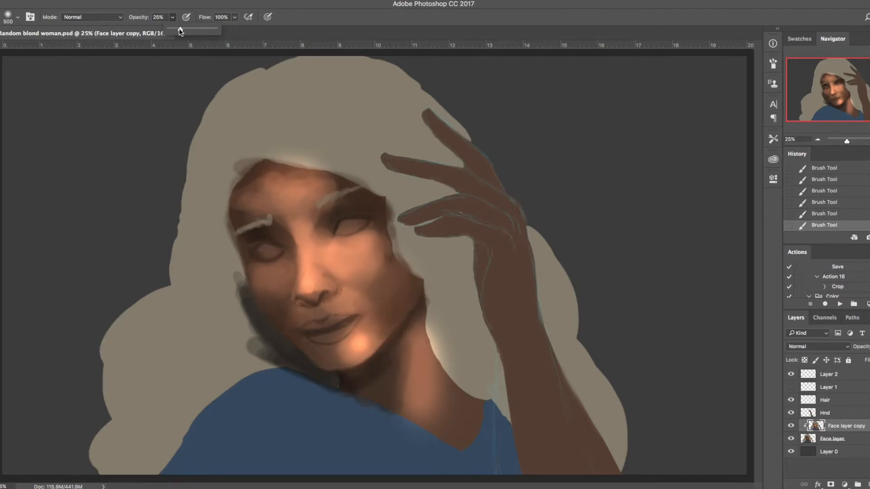
key("bracketleft")
key("bracketleft")
Sample the lit skin tones, blend them over the chin, cheeks, mouth area and forehead, and save the document
left_click(360, 343, "alt")
mouse_move(373, 327)
left_mouse_down()
mouse_move(373, 337)
mouse_move(390, 317)
left_mouse_up()
left_click(382, 300, "alt")
left_click_drag(334, 246, 270, 271)
mouse_move(300, 342)
left_mouse_down()
mouse_move(358, 335)
mouse_move(345, 354)
left_mouse_up()
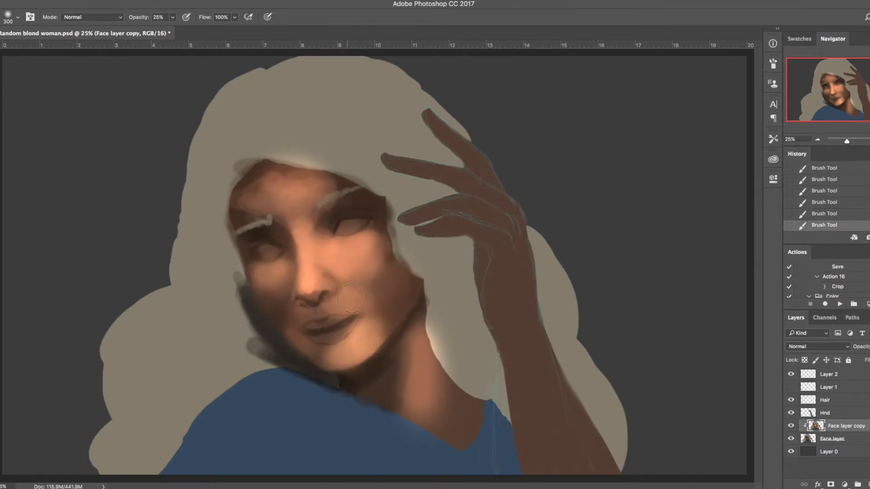
left_click_drag(321, 204, 285, 183)
key("super+s")
Set the brush to Overlay mode at 17% opacity and glaze red tones over the far cheek, near eye socket and jaw
left_click(100, 17)
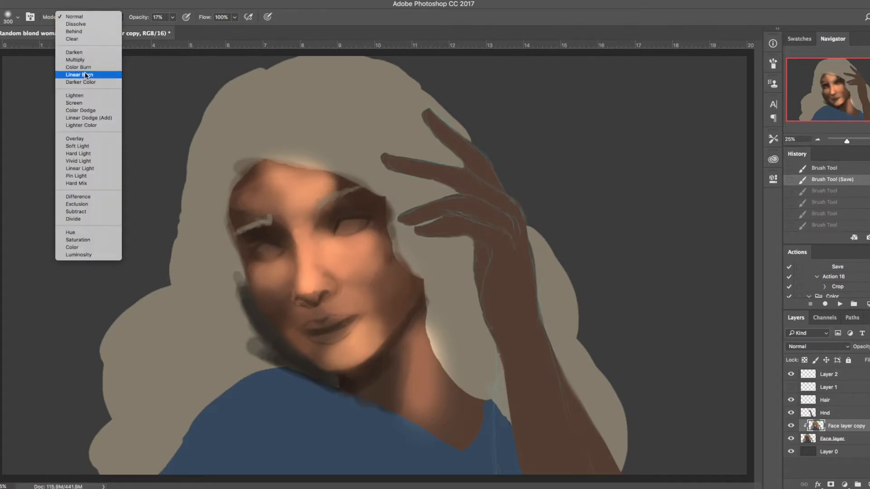
left_click(81, 139)
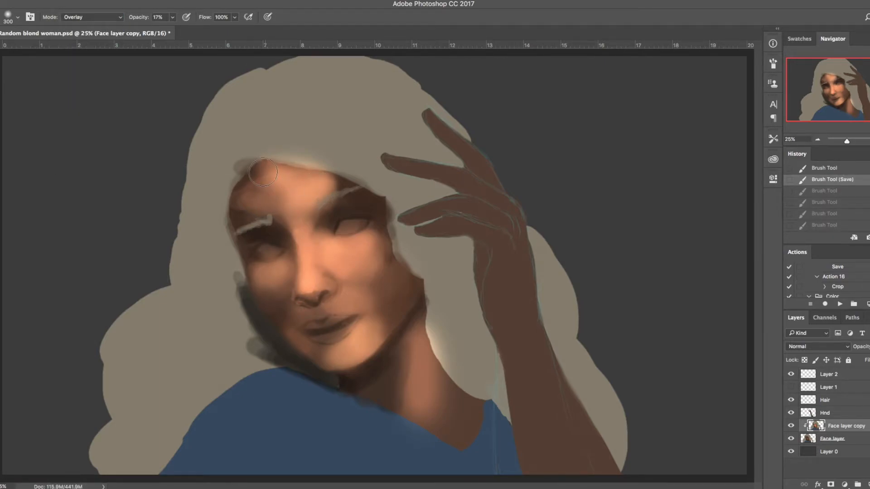
mouse_move(246, 218)
left_mouse_down()
mouse_move(267, 232)
mouse_move(277, 322)
mouse_move(331, 370)
left_mouse_up()
left_click_drag(369, 208, 369, 202)
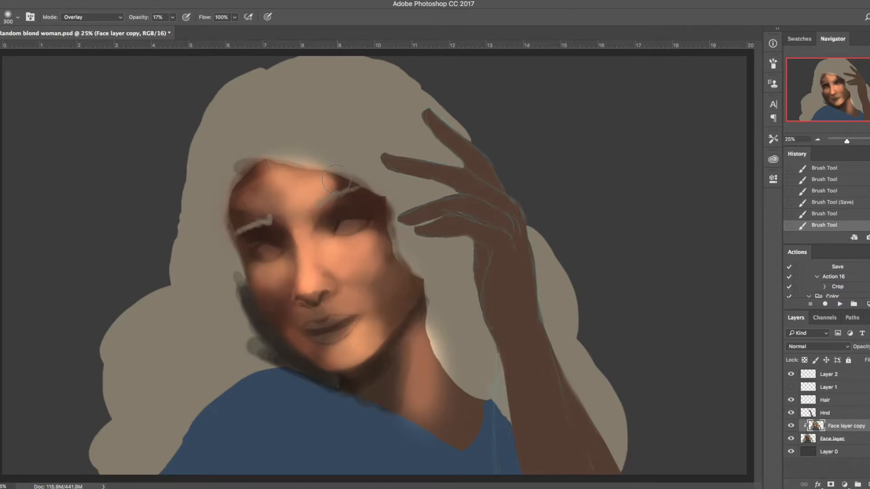
mouse_move(375, 349)
left_mouse_down()
mouse_move(359, 371)
mouse_move(397, 342)
left_mouse_up()
Choose a light teal brush colour and glaze it over the forehead and the near cheek below the eye
key("n")
left_click(161, 286)
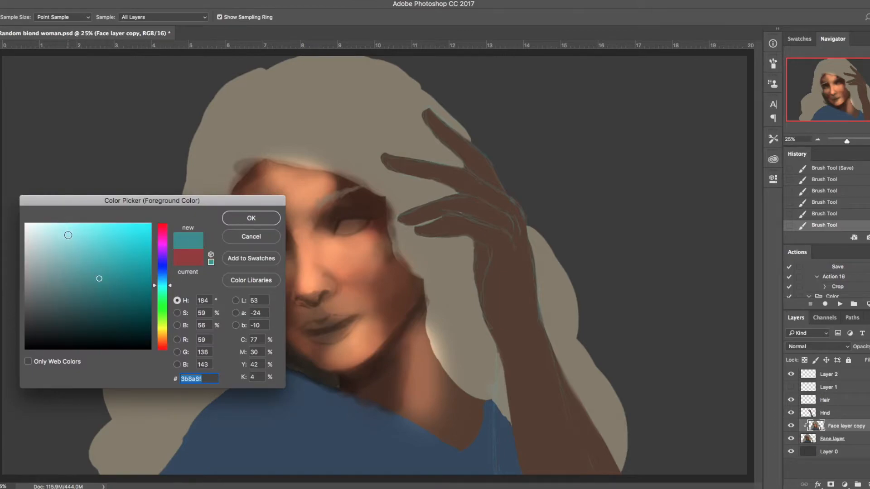
left_click(68, 235)
left_click(239, 222)
left_click_drag(269, 185, 261, 189)
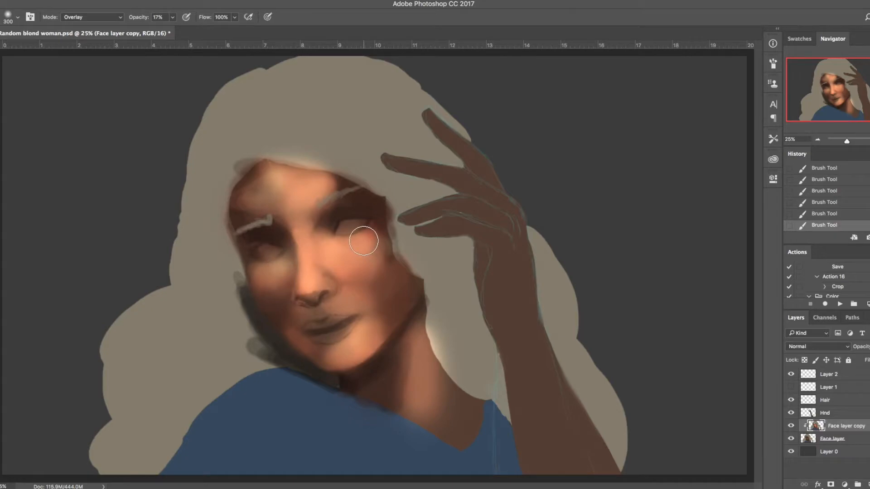
left_click_drag(371, 237, 336, 244)
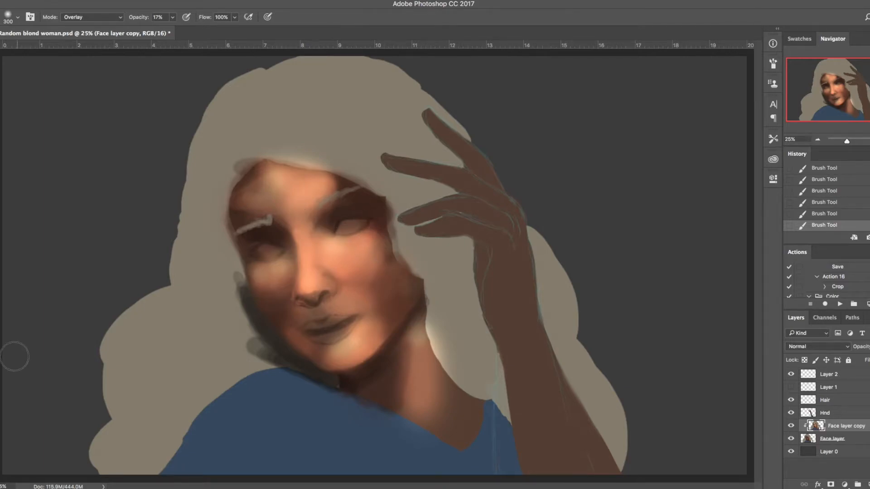
Tint the forehead and far cheek with a pinkish-purple overlay colour, reduce the brush size to 100 and save the document
key("n")
left_click_drag(156, 312, 164, 312)
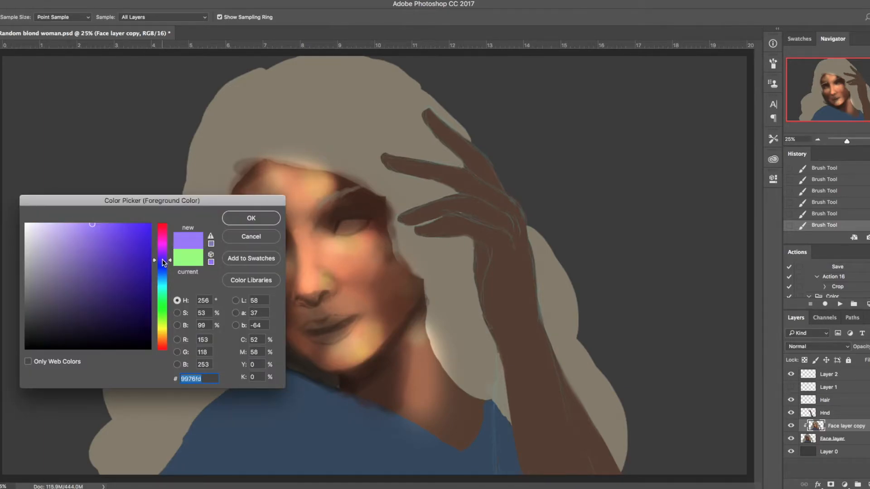
left_click_drag(163, 262, 161, 249)
left_click(260, 217)
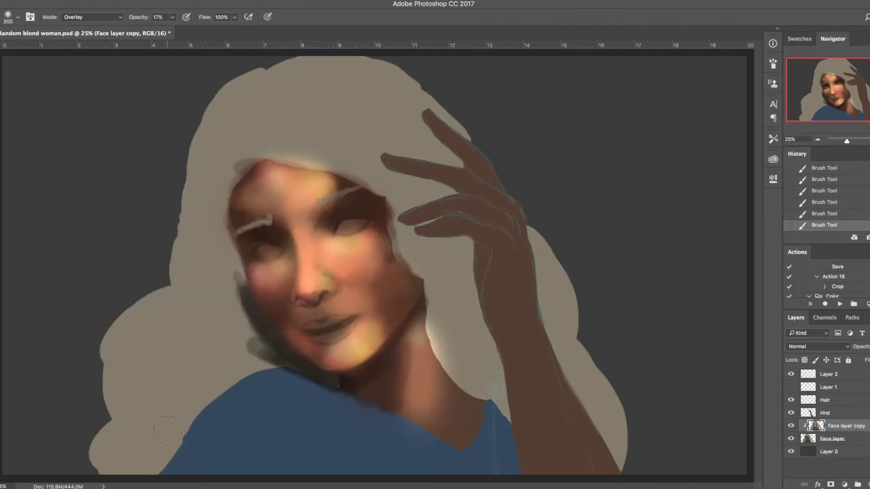
key("bracketleft")
key("bracketleft")
key("bracketleft")
key("bracketleft")
key("bracketleft")
key("bracketleft")
key("ctrl+s")
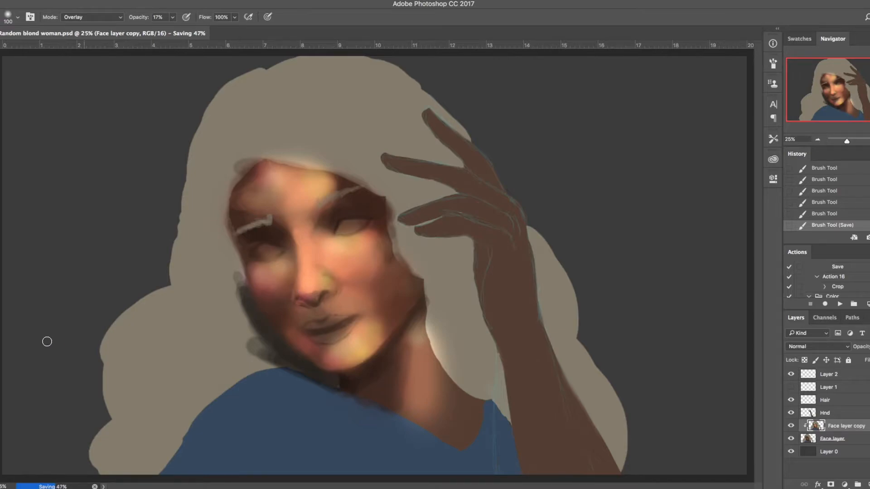
Pick a light red foreground colour and lower the brush opacity to 8%
key("n")
left_click_drag(163, 229, 163, 223)
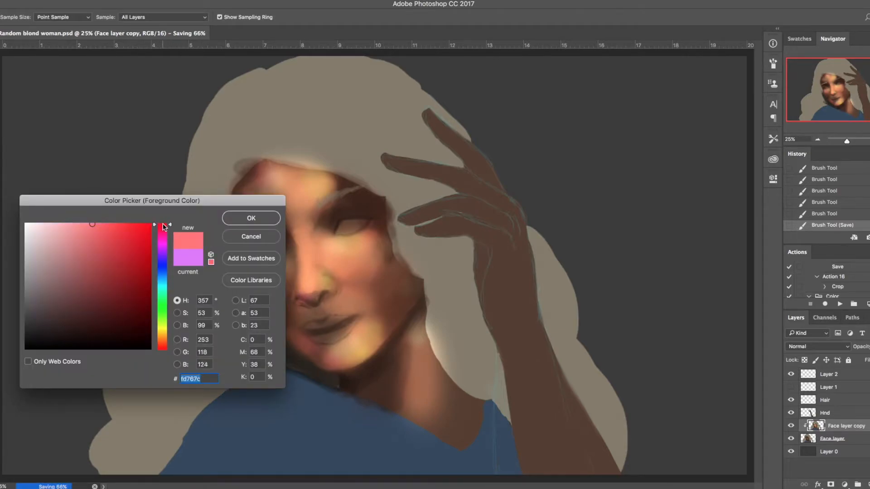
left_click(75, 224)
key("Return")
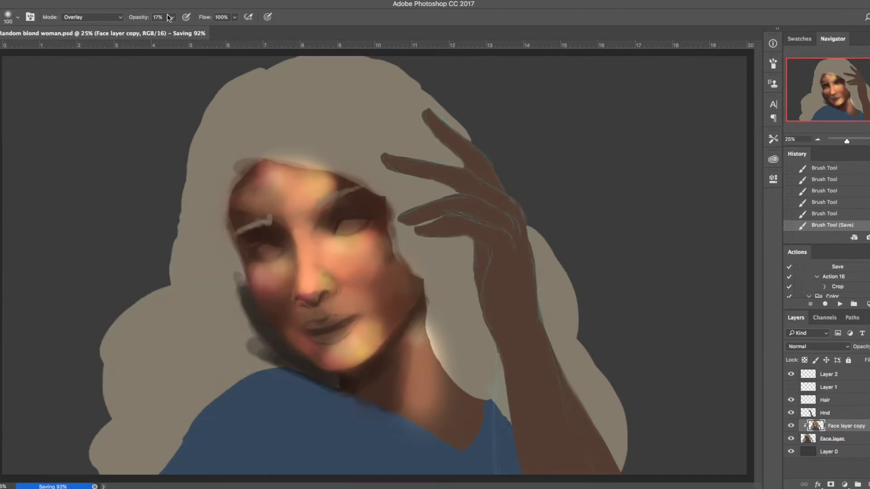
left_click(173, 17)
key("Return")
Enlarge the brush to 300 and glaze the light red over the near cheek, jaw and temple
key("bracketright")
key("bracketright")
key("bracketright")
key("bracketright")
key("bracketright")
key("bracketright")
left_click_drag(378, 330, 392, 259)
mouse_move(399, 291)
left_mouse_down()
mouse_move(383, 197)
mouse_move(330, 219)
left_mouse_up()
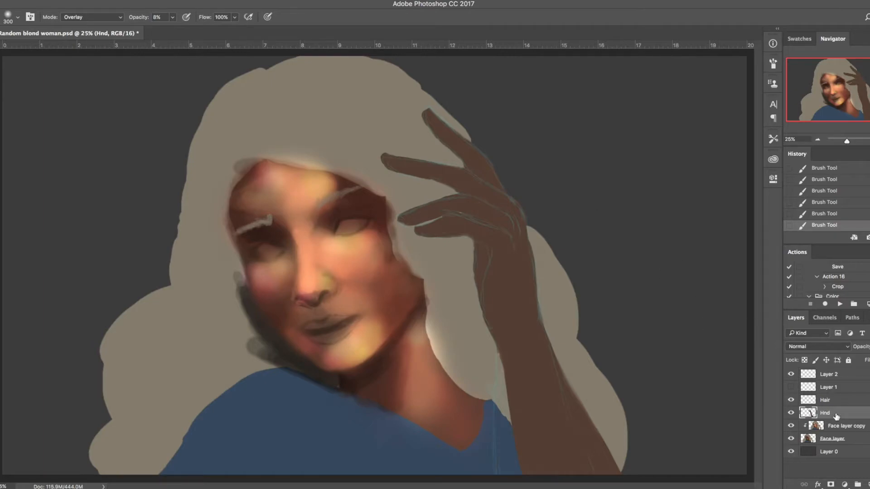
Set the brush to Normal mode, 24% opacity and size 175, and add a clipped copy of the Hnd layer
key("bracketleft")
key("bracketleft")
left_click(119, 16)
left_click(172, 17)
left_click_drag(171, 29, 178, 29)
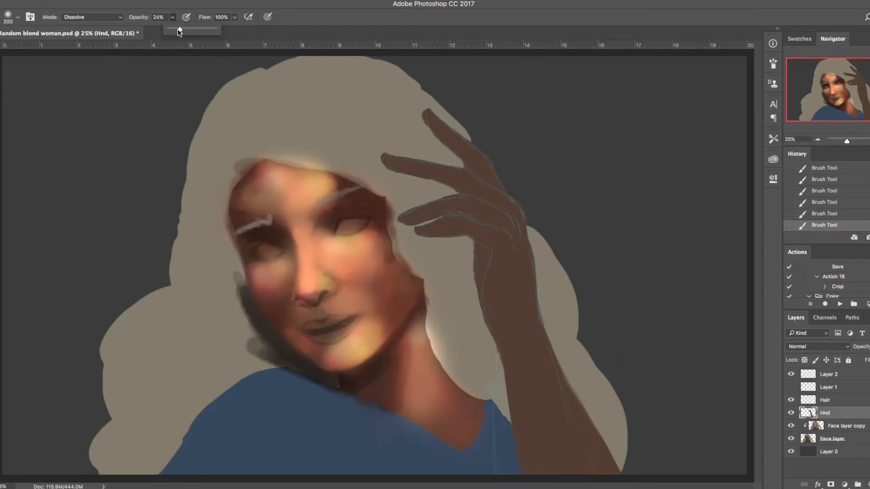
key("bracketleft")
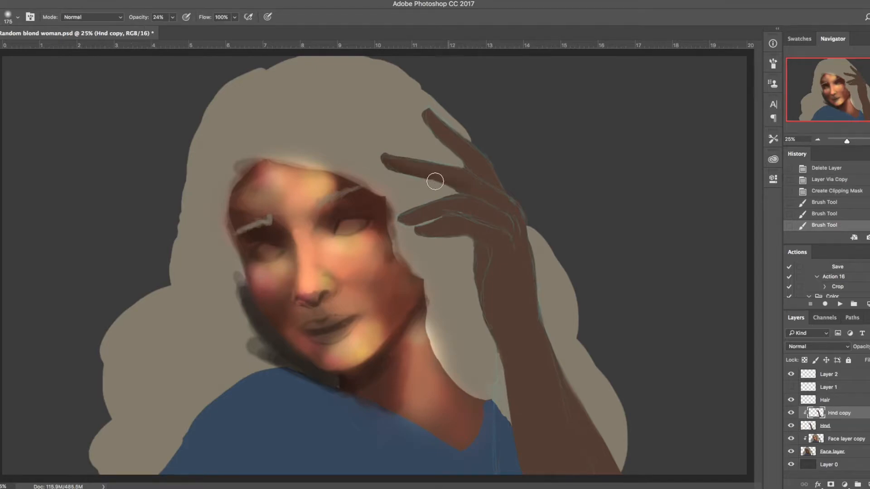
Paint darker shading over the fingers and knuckles of the raised hand
left_click_drag(435, 181, 481, 199)
left_click_drag(476, 195, 511, 220)
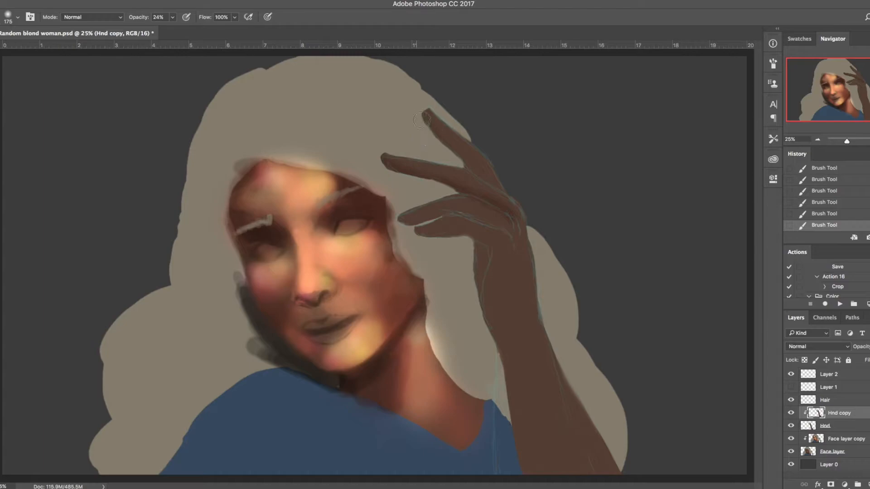
left_click_drag(449, 220, 424, 222)
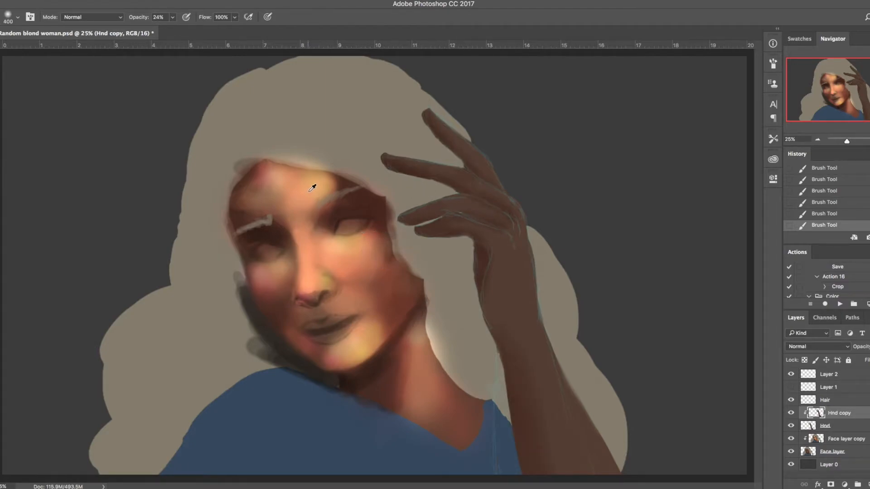
Sample the lit skin tone from the face and paint it with a smaller brush over the fingers and knuckles
left_click(297, 208, "alt")
key("bracketleft")
key("bracketleft")
key("bracketleft")
key("bracketleft")
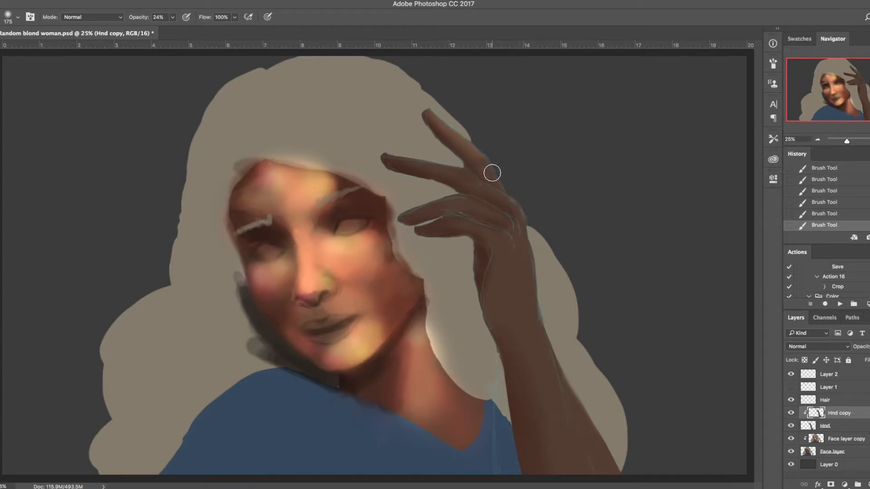
mouse_move(482, 166)
left_mouse_down()
mouse_move(508, 189)
mouse_move(497, 157)
mouse_move(417, 97)
mouse_move(489, 149)
mouse_move(442, 162)
mouse_move(391, 149)
mouse_move(500, 185)
mouse_move(393, 151)
mouse_move(534, 218)
mouse_move(451, 167)
mouse_move(410, 160)
mouse_move(430, 161)
left_mouse_up()
mouse_move(473, 199)
left_mouse_down()
mouse_move(439, 193)
mouse_move(414, 210)
left_mouse_up()
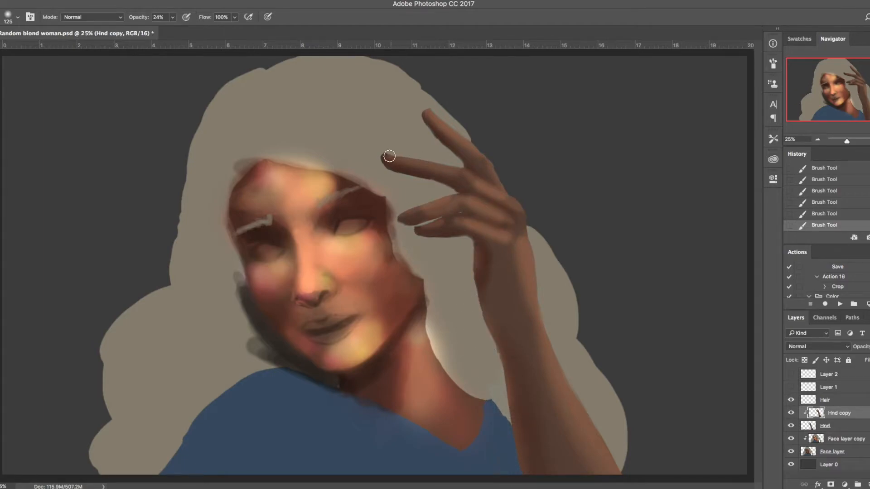
Refine the skin tones on the fingers, shade the inner edge of the wrist and undo the last strokes there
mouse_move(408, 155)
left_mouse_down()
mouse_move(437, 161)
mouse_move(477, 145)
left_mouse_up()
left_click_drag(439, 214, 485, 211)
left_click_drag(477, 248, 493, 287)
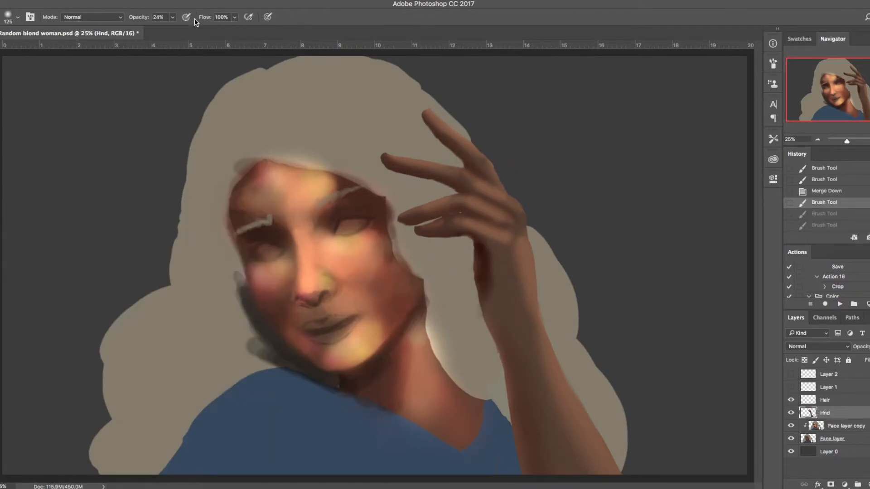
key("super+alt+z")
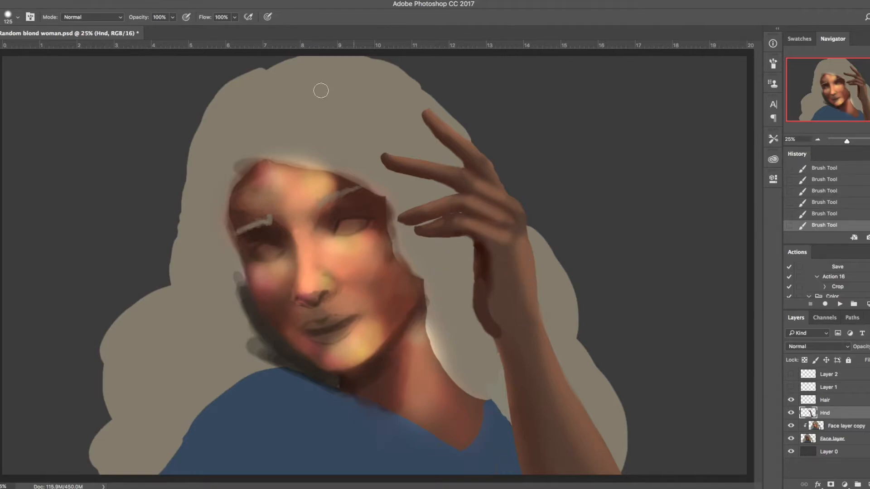
Set the brush to 25% opacity, adjust its tip and reduce its size to 70 for blending the thumb side
key("2")
key("5")
right_click(512, 208)
left_click(579, 257)
key("Return")
key("bracketleft")
key("bracketleft")
key("bracketleft")
key("bracketleft")
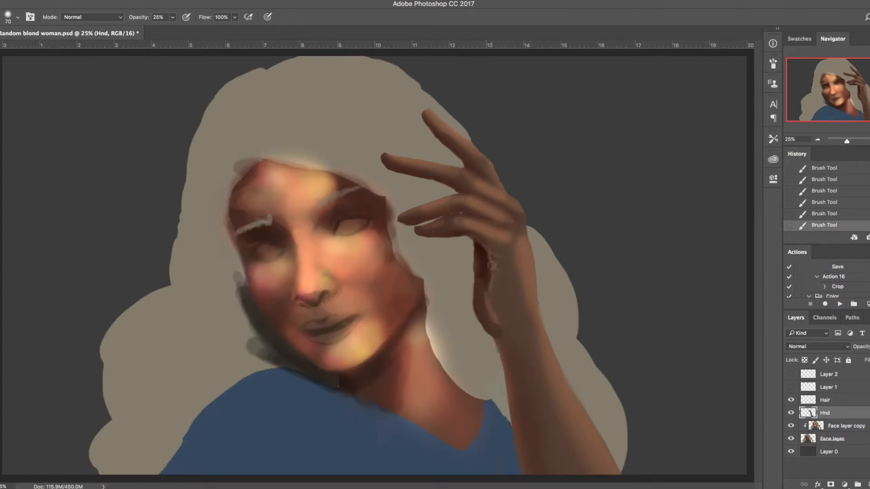
Enlarge the brush to 125 for further hand shading and save the document
key("bracketright")
key("bracketright")
key("bracketright")
key("bracketright")
key("super+s")
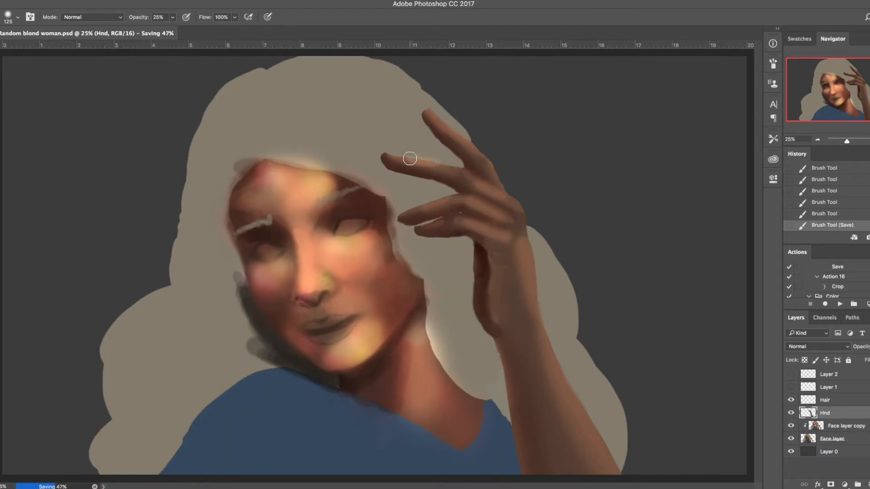
Duplicate the Hnd layer as a clipped copy and paint light highlights along the fingers, knuckles and outer forearm
key("super+j")
key("super+alt+g")
mouse_move(438, 164)
left_mouse_down()
mouse_move(497, 169)
mouse_move(514, 203)
left_mouse_up()
left_click_drag(492, 170, 518, 206)
left_click_drag(466, 197, 511, 212)
mouse_move(473, 222)
left_mouse_down()
mouse_move(518, 243)
mouse_move(605, 462)
left_mouse_up()
Enlarge the brush to 250 and blend warm light from the knuckles down the forearm
key("bracketright")
key("bracketright")
key("bracketright")
key("bracketright")
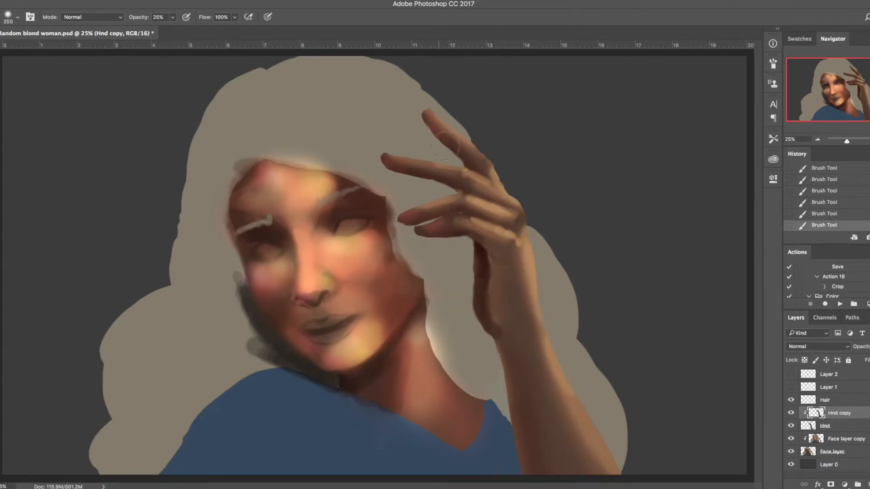
mouse_move(481, 187)
left_mouse_down()
mouse_move(414, 167)
mouse_move(482, 187)
mouse_move(456, 138)
mouse_move(501, 217)
mouse_move(531, 419)
left_mouse_up()
Sample the hand's skin tone, reduce the brush for refining the hand and save the document
left_click(491, 235, "alt")
key("bracketleft")
key("bracketleft")
key("bracketleft")
key("bracketleft")
key("super+s")
key("e")
key("b")
key("super+s")
Select the Face layer copy and blend skin tones over the coloured patches on the forehead
left_click(833, 439)
key("bracketleft")
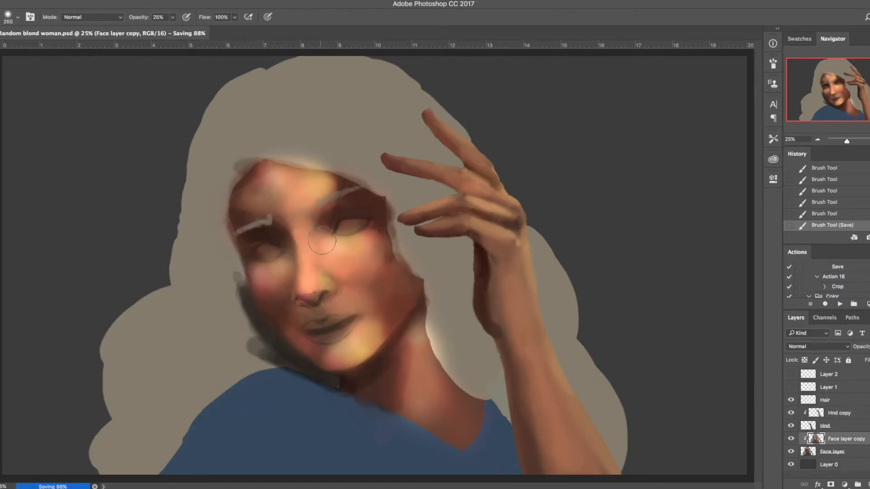
key("bracketright")
key("bracketright")
left_click_drag(302, 202, 277, 200)
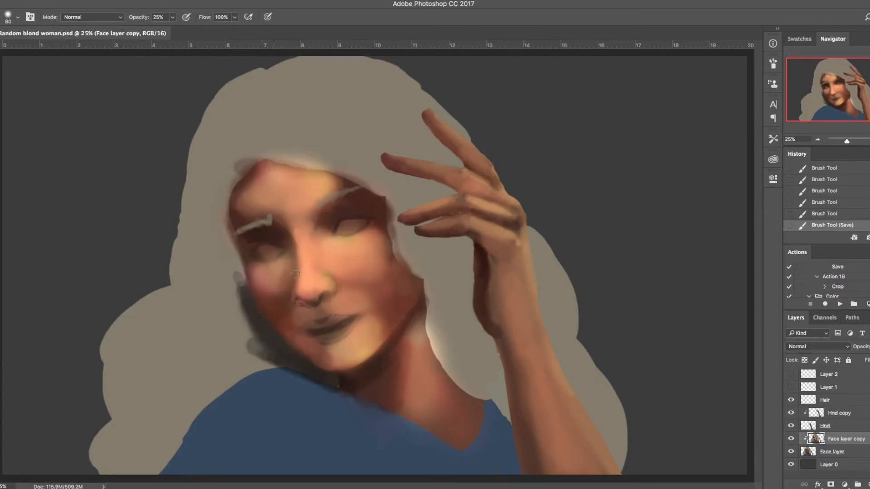
Choose a light red foreground colour with the hue set to red for the mouth area
key("n")
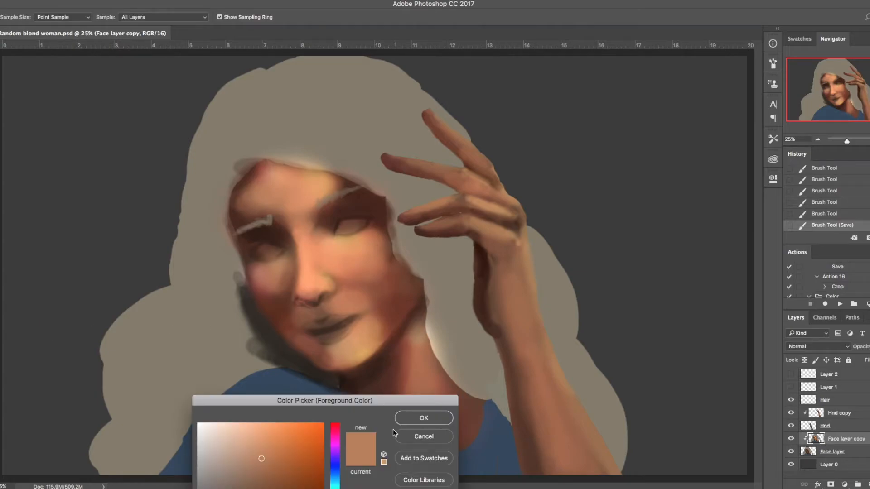
left_click_drag(346, 400, 228, 382)
left_click_drag(218, 421, 218, 404)
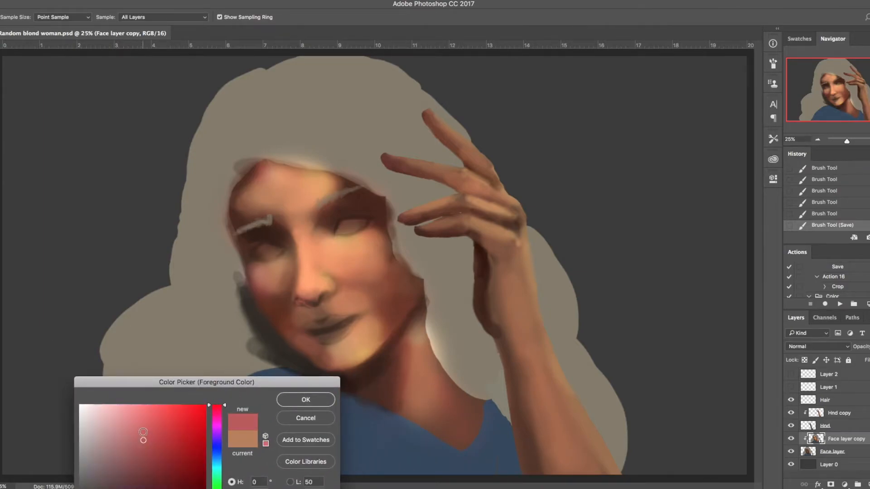
left_click(145, 424)
left_click(306, 400)
Dab the light red between the base of the nose and the upper lip
left_click(317, 308)
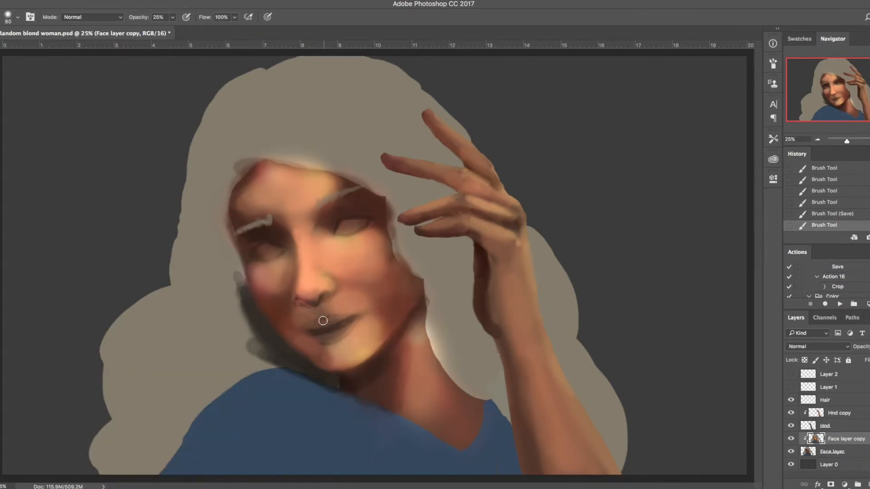
left_click(321, 309)
left_click(319, 310)
left_click(319, 312)
left_click(319, 312)
left_click(313, 309)
left_click_drag(321, 309, 309, 306)
Enlarge the brush, paint the lips pink and save the document
key("]")
key("]")
key("]")
key("]")
mouse_move(349, 317)
left_mouse_down()
mouse_move(305, 329)
mouse_move(344, 337)
left_mouse_up()
key("ctrl+s")
Choose a darker red foreground colour and shade the upper lip and the line between the lips
key("n")
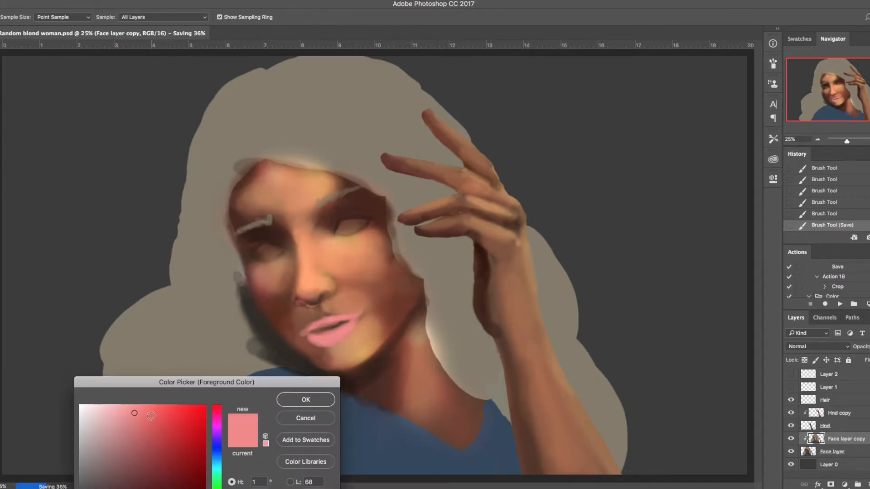
left_click(157, 446)
key("Return")
mouse_move(311, 334)
left_mouse_down()
mouse_move(313, 345)
mouse_move(316, 327)
left_mouse_up()
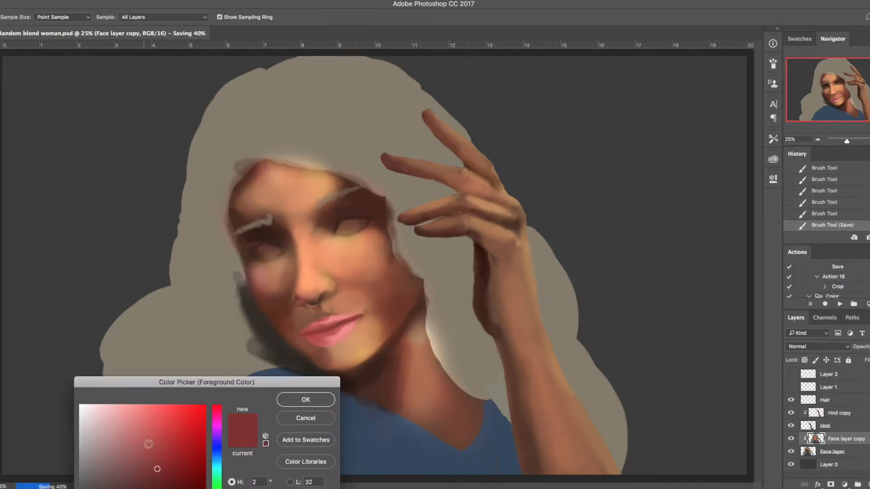
Pick a deep dark red and deepen the shading on the far side of the lips
left_click(177, 480)
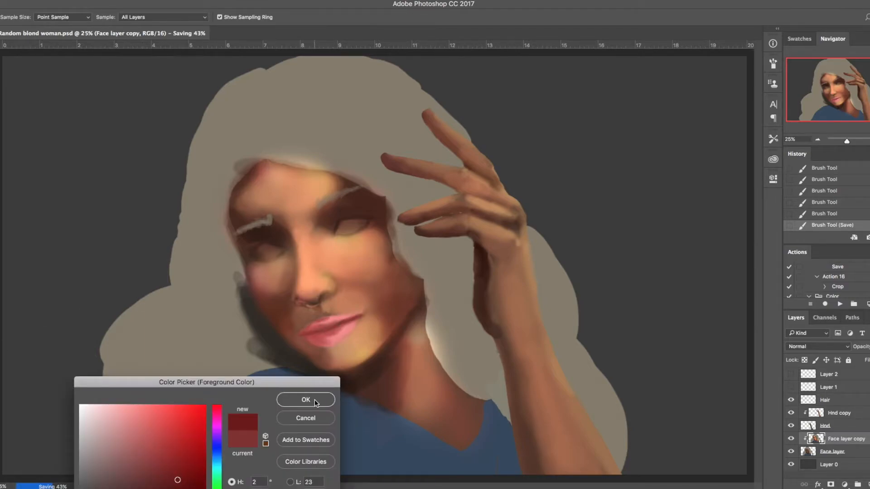
left_click(320, 398)
mouse_move(306, 333)
left_mouse_down()
mouse_move(331, 335)
mouse_move(308, 337)
left_mouse_up()
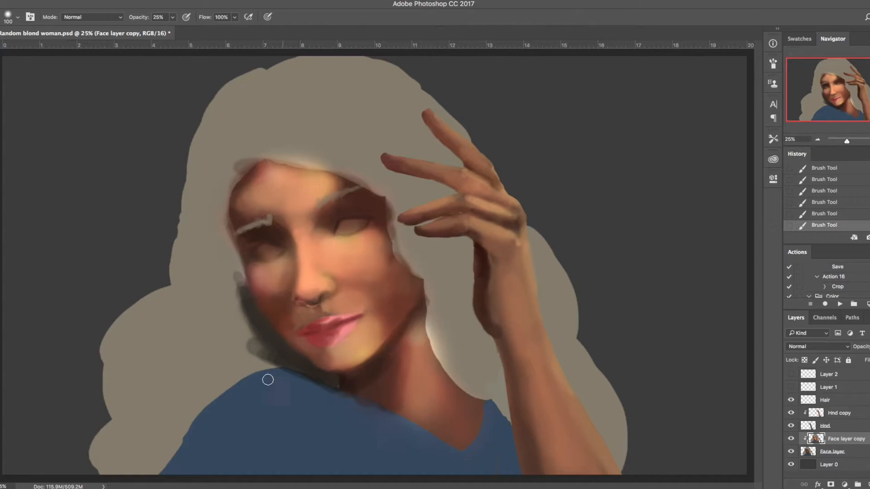
Save the document and move the Hair layer below the Hnd layer, directly above the Face layer copy
key("ctrl+s")
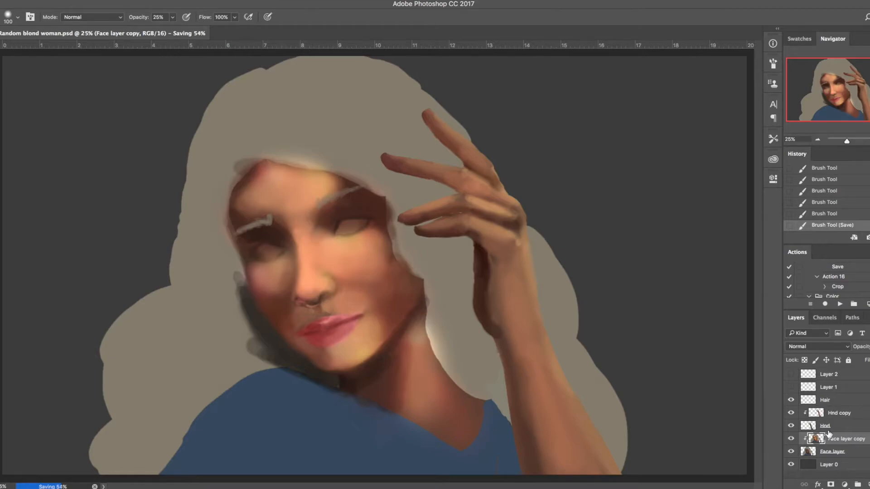
left_click(842, 404)
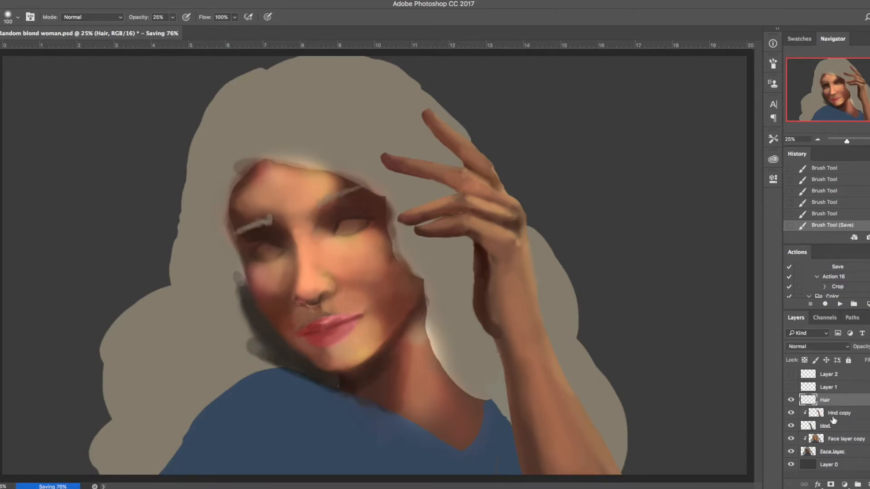
left_click_drag(828, 402, 824, 438)
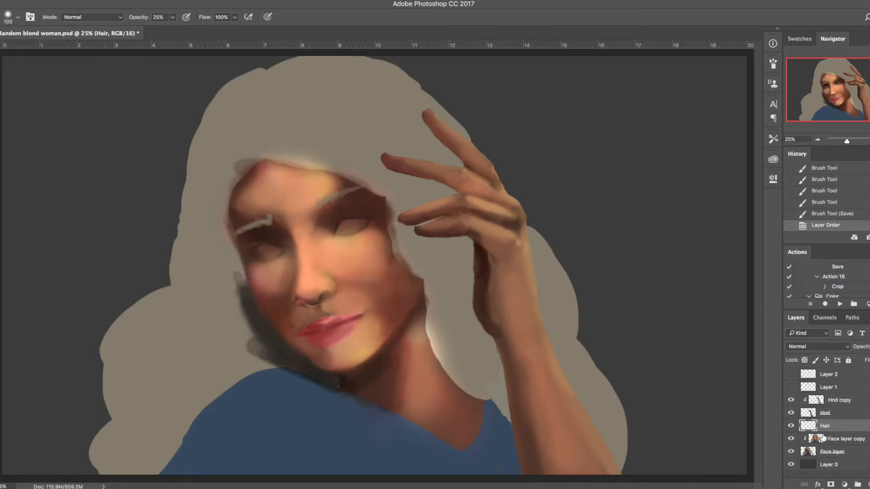
Choose a dark tone and white as the two painting colours for the Hair layer
left_click(790, 412)
left_click(790, 412)
key("n")
left_click_drag(119, 472, 108, 488)
left_click(288, 398)
key("x")
key("n")
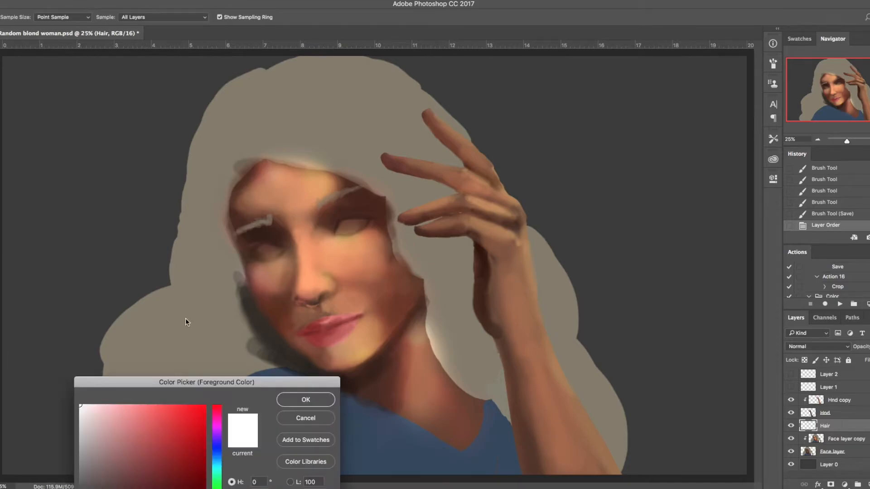
key("Return")
Set the brush opacity to 41% and shade the hair parting and the hair beside the face with a dark tone
left_click(172, 17)
left_click_drag(224, 97, 192, 216)
key("super+z")
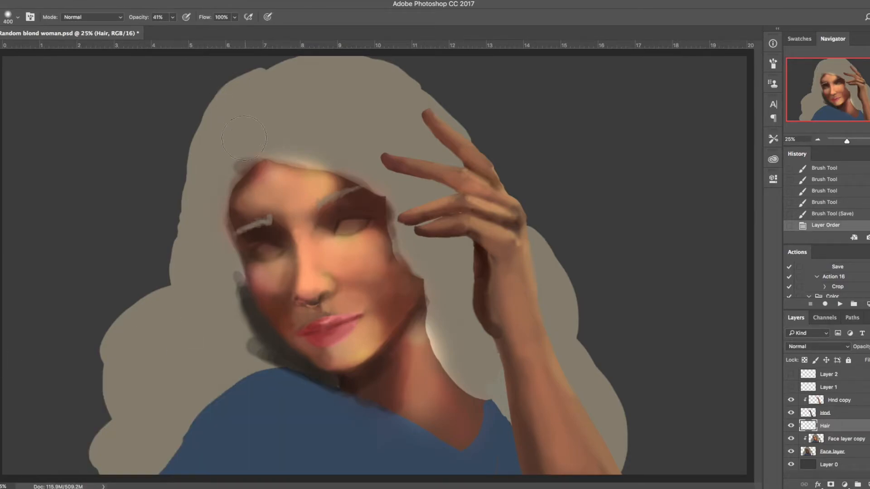
mouse_move(262, 109)
left_mouse_down()
mouse_move(262, 148)
mouse_move(266, 103)
mouse_move(268, 142)
mouse_move(253, 127)
left_mouse_up()
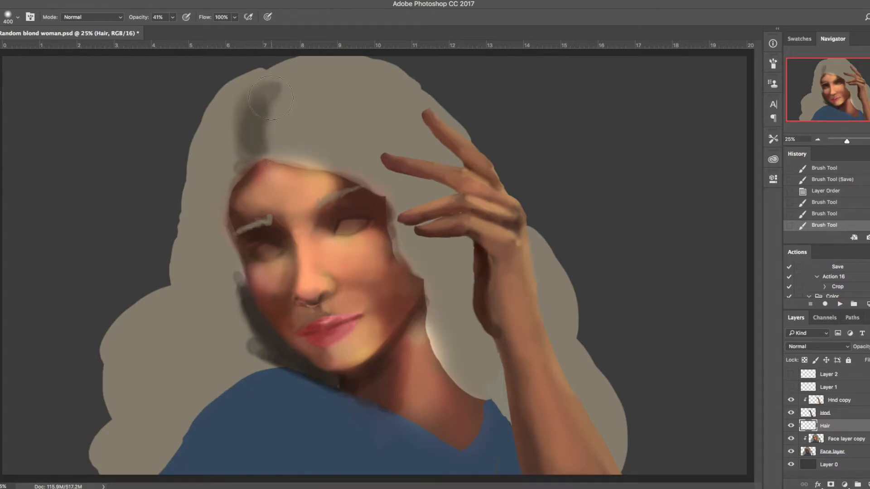
left_click_drag(271, 83, 260, 106)
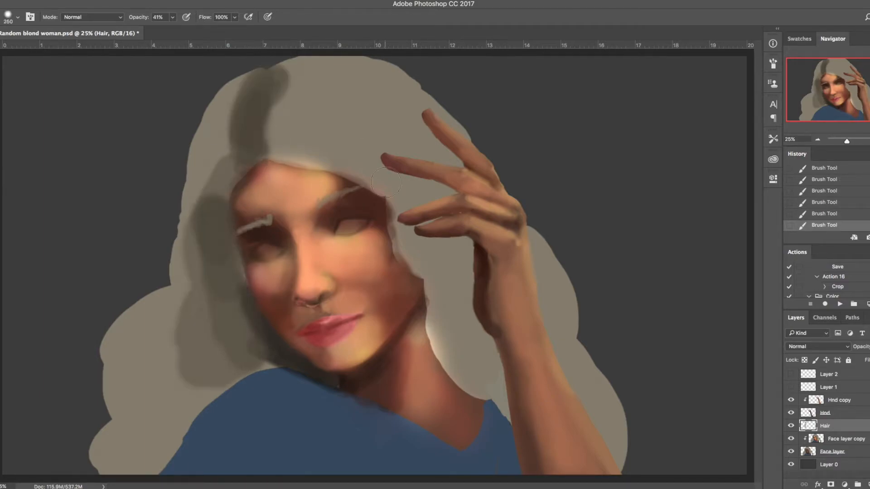
With a smaller brush, paint light strands across the crown and sweep loose locks outward on the shadow side
key("[")
left_click_drag(308, 91, 433, 158)
left_click_drag(317, 111, 426, 186)
left_click_drag(240, 81, 233, 150)
left_click_drag(349, 65, 430, 136)
left_click_drag(195, 217, 114, 289)
left_click_drag(185, 168, 86, 290)
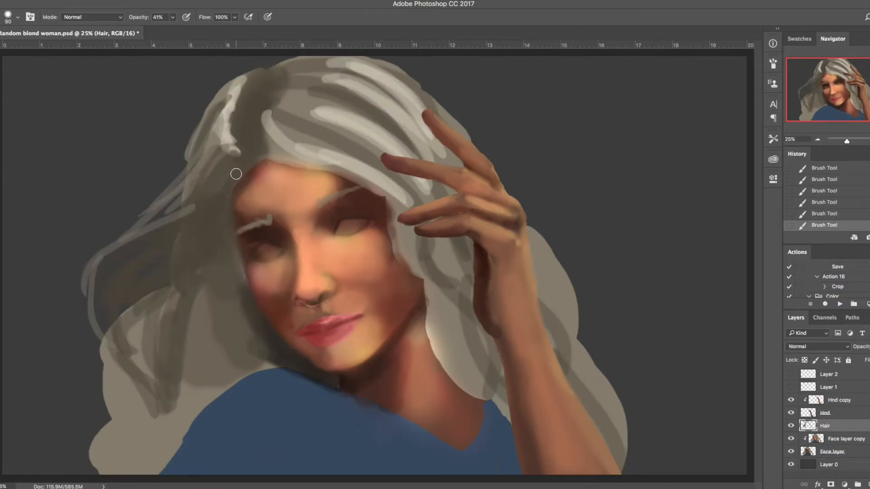
Paint long strands down the hair on the shadow side and over the blue garment's shoulder
left_click_drag(117, 335, 143, 437)
left_click_drag(236, 272, 190, 422)
left_click_drag(195, 212, 113, 344)
left_click_drag(195, 294, 181, 398)
left_click_drag(245, 381, 335, 462)
mouse_move(206, 381)
left_mouse_down()
mouse_move(158, 469)
mouse_move(262, 466)
left_mouse_up()
Reduce the brush size and paint light strands above the forehead, along the crown and behind the raised arm
key("[")
key("[")
key("[")
left_click_drag(268, 116, 381, 186)
left_click_drag(537, 240, 582, 344)
left_click_drag(362, 68, 467, 132)
Paint thin light strands framing the face and neck on the hand's side, plus one lock on the shadow side
key("[")
left_click_drag(380, 200, 466, 448)
left_click_drag(450, 290, 487, 378)
left_click_drag(473, 401, 462, 471)
left_click_drag(179, 240, 131, 372)
left_click_drag(450, 320, 498, 388)
Add light strands to the crown, the lock over the shoulder and the outer edge of the shadow-side hair
left_click_drag(345, 70, 416, 125)
left_click_drag(249, 385, 333, 469)
left_click_drag(188, 302, 179, 412)
left_click_drag(106, 324, 114, 423)
left_click_drag(199, 150, 91, 317)
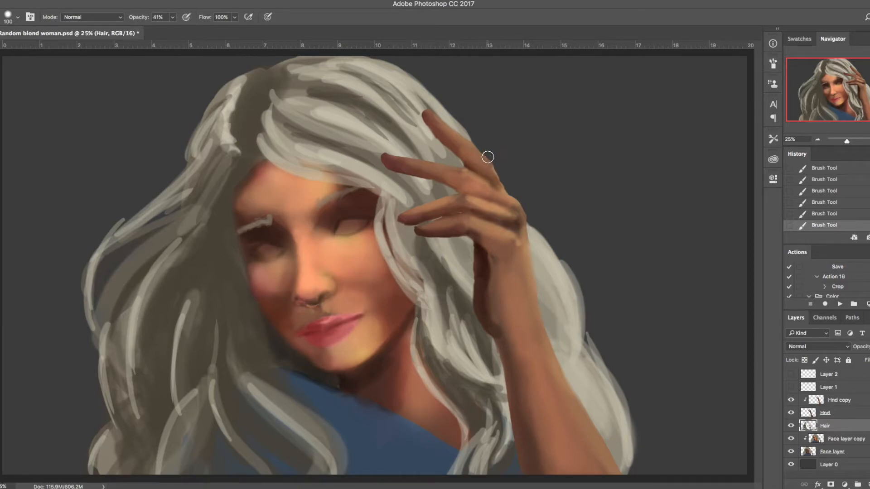
On Face layer copy, lasso the face and neck and feather the selection
left_click(851, 441)
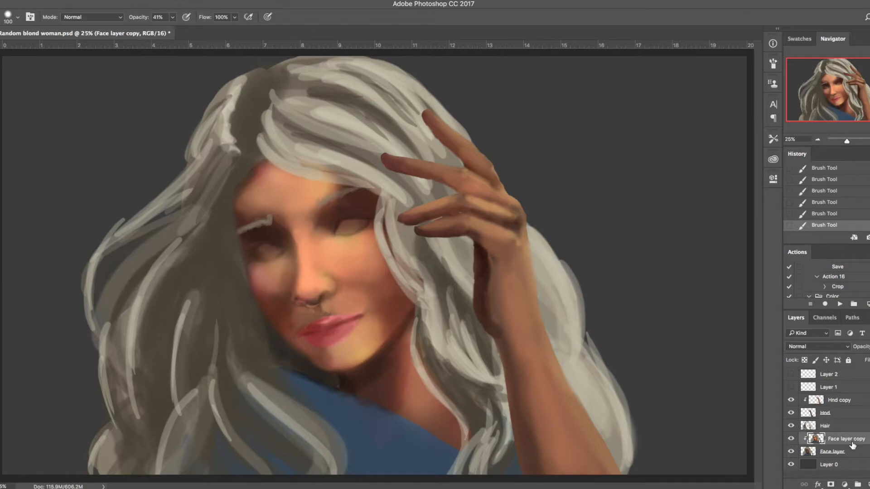
key("l")
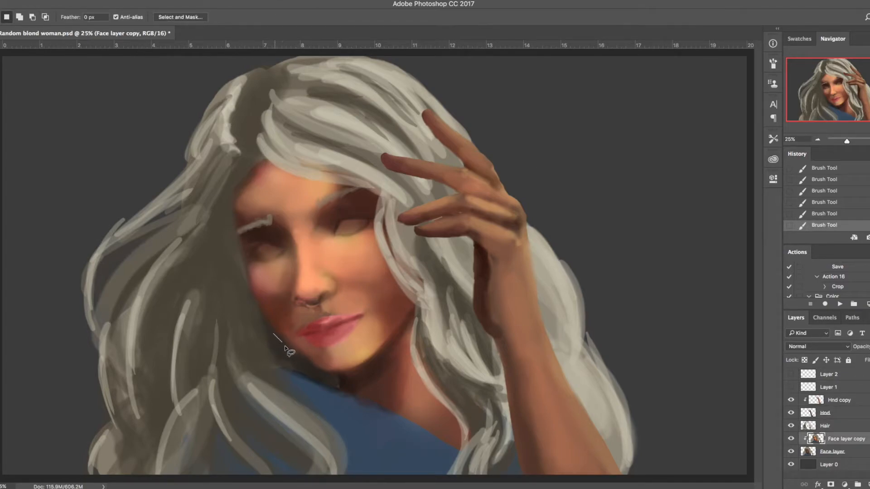
left_click_drag(281, 335, 494, 386)
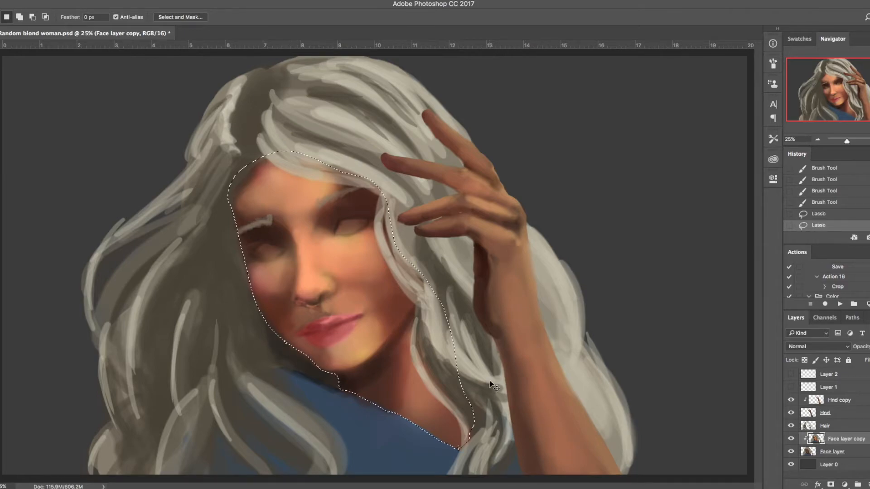
right_click(317, 273)
left_click(363, 298)
left_click(656, 329)
Apply Hue/Saturation to the selected face and neck with saturation -14 and lightness +1
key("ctrl+u")
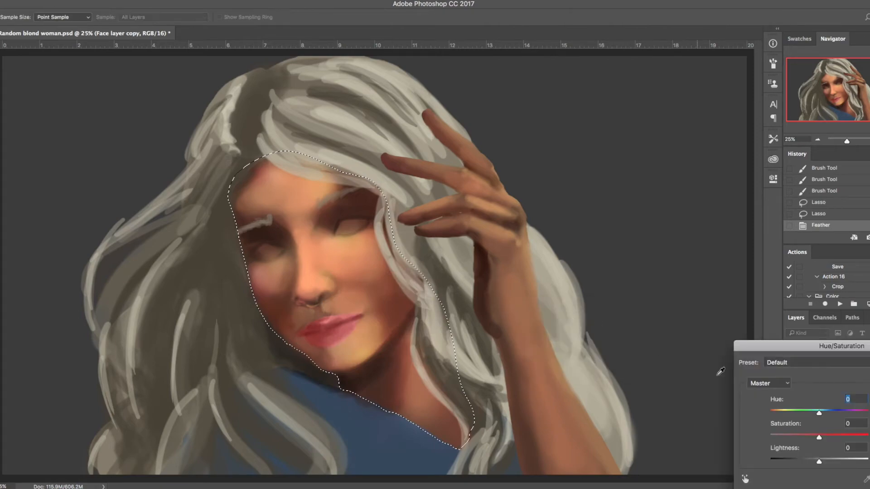
left_click_drag(867, 346, 770, 238)
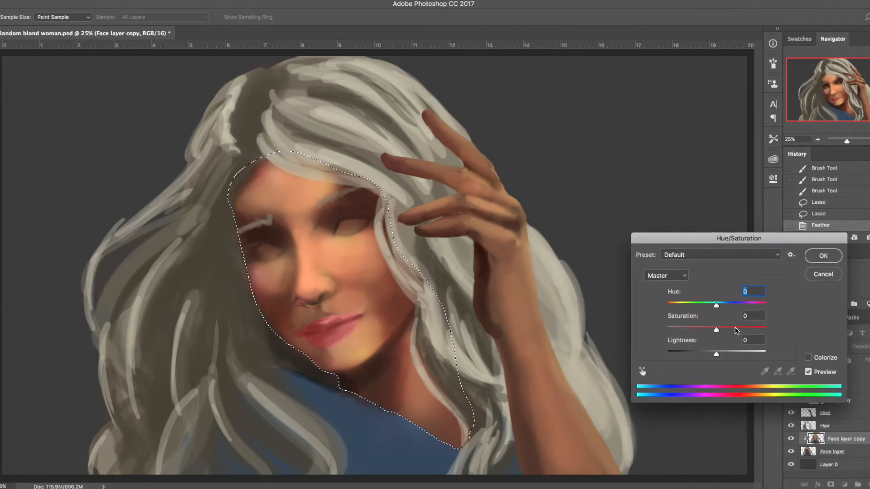
left_click_drag(716, 330, 706, 329)
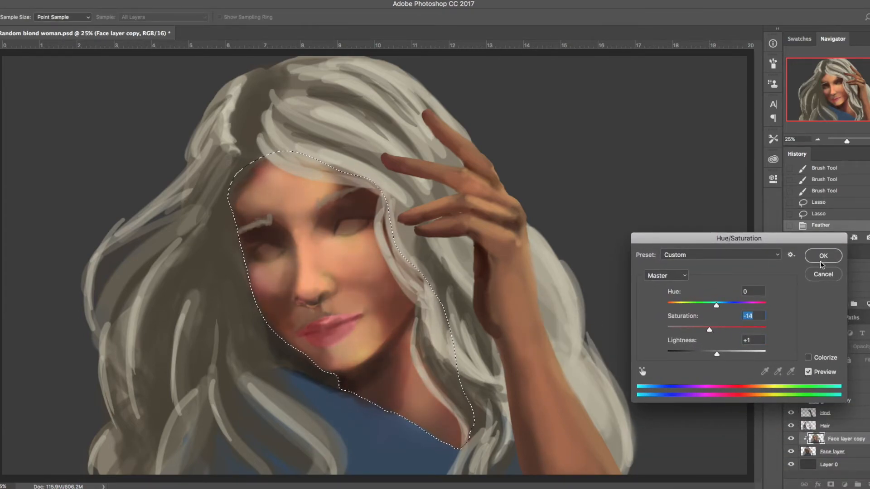
left_click(822, 256)
Adjust the shadow, midtone and highlight Levels of the selected face, deselect it and save the document
key("ctrl+l")
left_click_drag(562, 472, 723, 233)
left_click_drag(706, 347, 702, 347)
left_click_drag(641, 347, 638, 347)
left_click_drag(580, 347, 589, 347)
left_click(743, 252)
key("ctrl+d")
key("b")
key("ctrl+s")
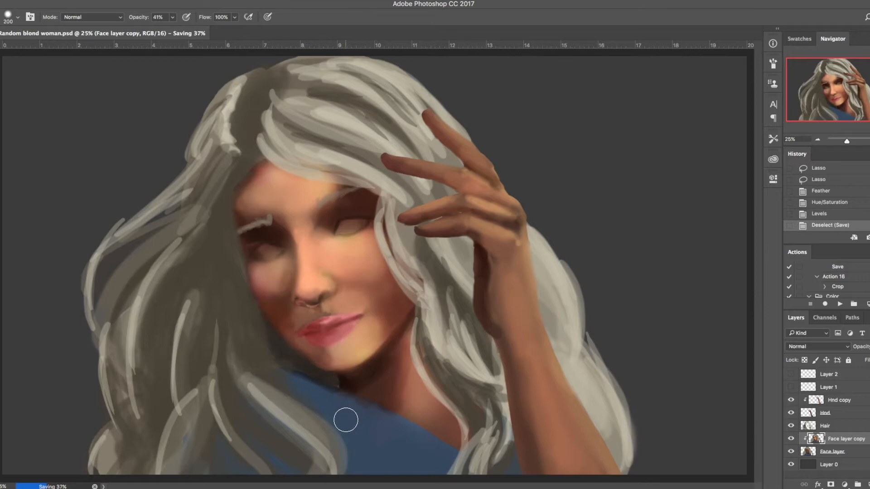
Paint the garment's neckline with its sampled blue and shade the folds with a dark blue of hue 229
left_click(361, 418, "alt")
mouse_move(296, 389)
left_mouse_down()
mouse_move(389, 435)
mouse_move(363, 414)
mouse_move(300, 385)
mouse_move(395, 448)
mouse_move(344, 439)
left_mouse_up()
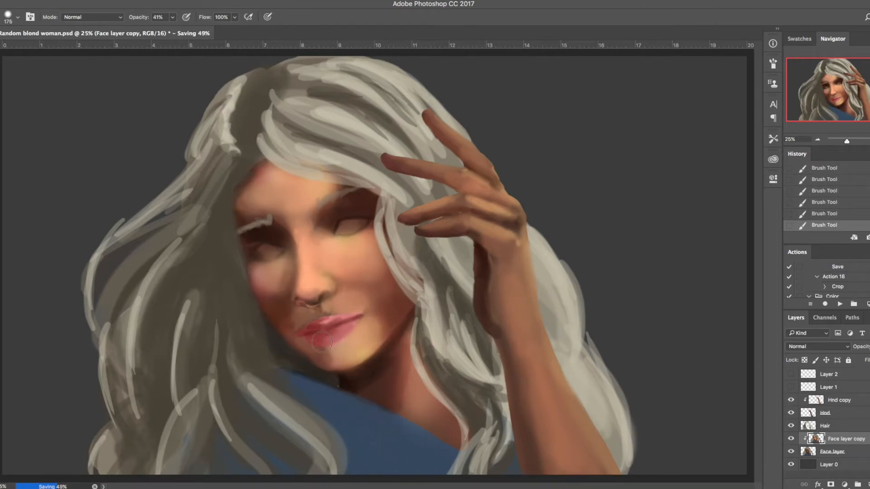
key("n")
left_click_drag(220, 457, 219, 451)
left_click(161, 488)
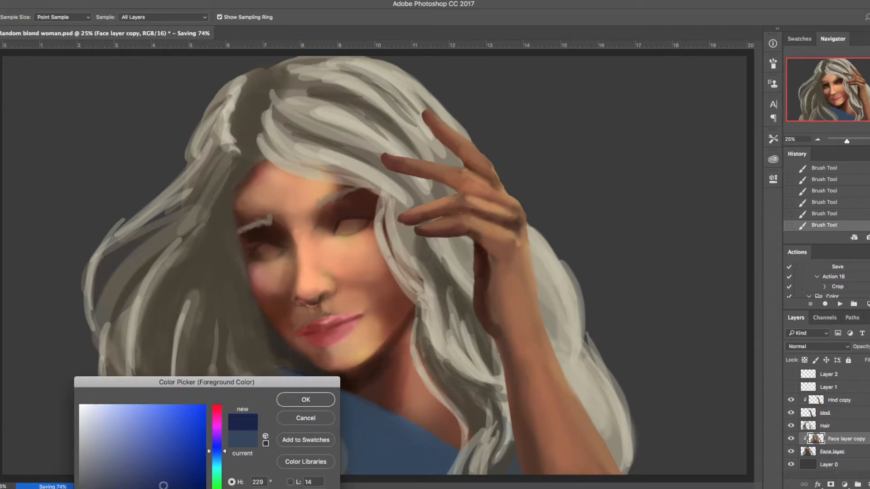
left_click(292, 406)
mouse_move(322, 410)
left_mouse_down()
mouse_move(371, 448)
mouse_move(360, 458)
mouse_move(329, 427)
mouse_move(383, 466)
left_mouse_up()
mouse_move(294, 406)
left_mouse_down()
mouse_move(317, 397)
mouse_move(243, 420)
mouse_move(439, 481)
mouse_move(301, 385)
mouse_move(361, 416)
mouse_move(353, 449)
left_mouse_up()
Lower the brush opacity to 25% and paint lighter folds on the blue garment using a colour of hue 198
left_click(2, 378)
left_click(305, 400)
left_click(172, 17)
left_click(162, 32)
left_click(410, 432, "alt")
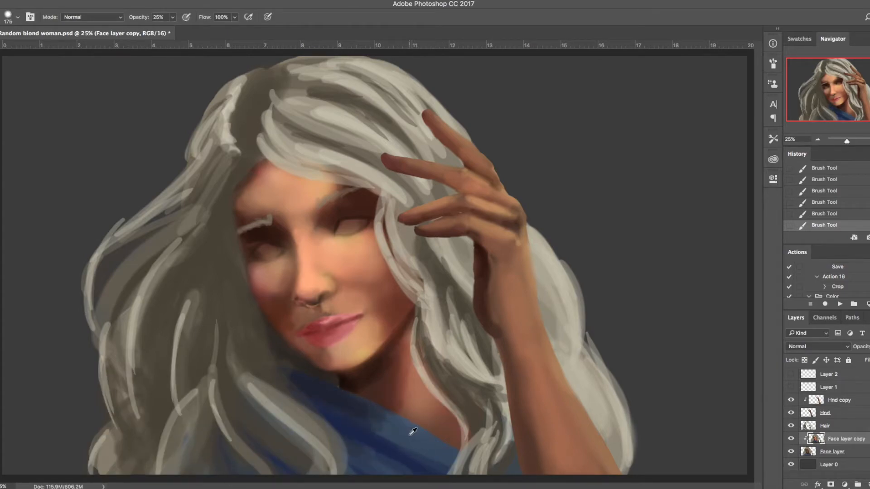
left_click(3, 376)
left_click_drag(126, 452, 124, 458)
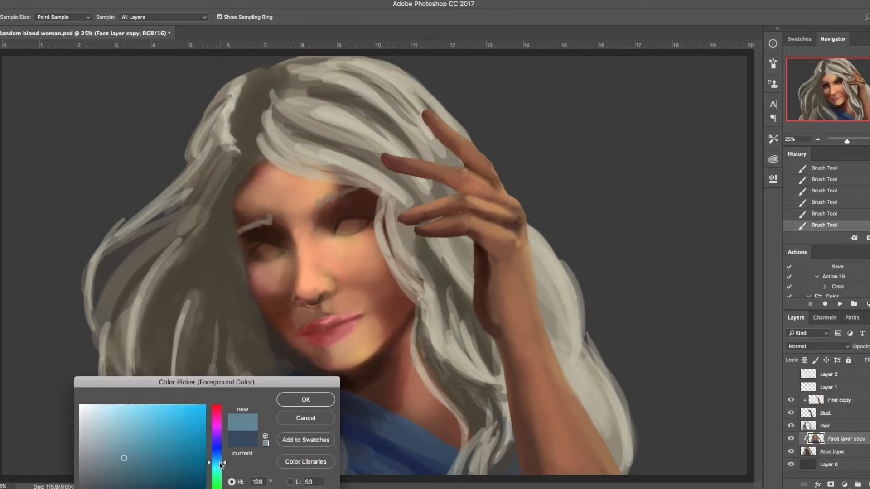
left_click(216, 463)
left_click(306, 399)
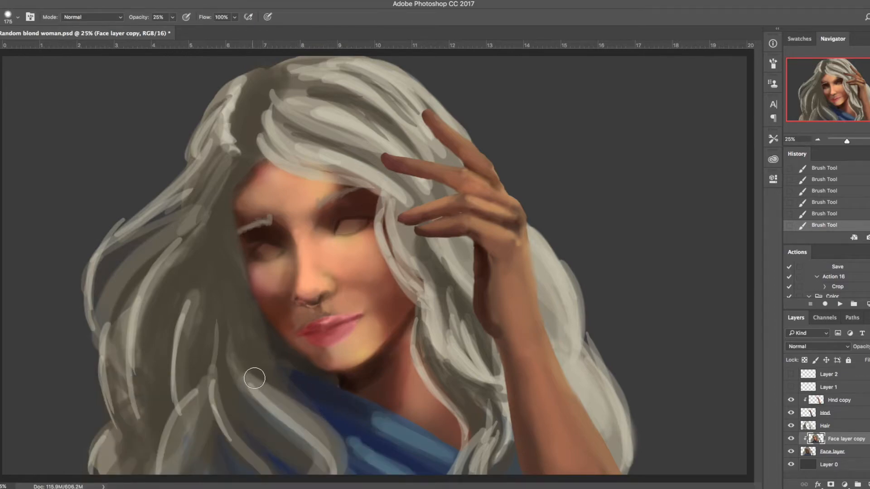
mouse_move(255, 378)
left_mouse_down()
mouse_move(278, 380)
mouse_move(249, 386)
mouse_move(325, 393)
left_mouse_up()
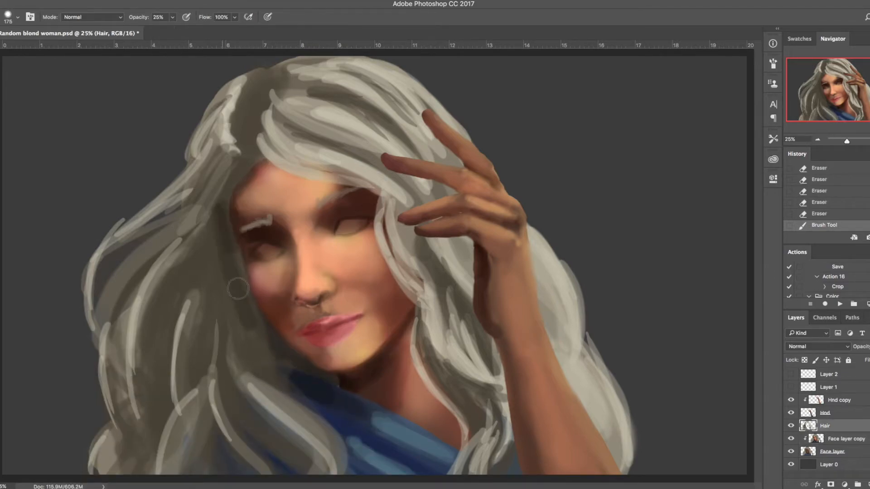
On the Hair layer, deepen the shadows beside the face, at the parting and below the hand, and save the document
mouse_move(238, 288)
left_mouse_down()
mouse_move(224, 228)
mouse_move(245, 140)
left_mouse_up()
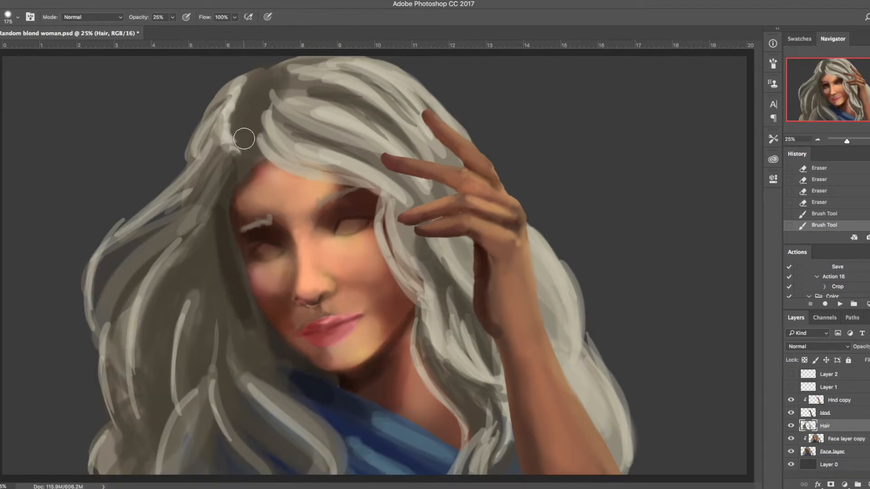
mouse_move(240, 311)
left_mouse_down()
mouse_move(233, 183)
mouse_move(243, 312)
mouse_move(232, 256)
mouse_move(238, 301)
left_mouse_up()
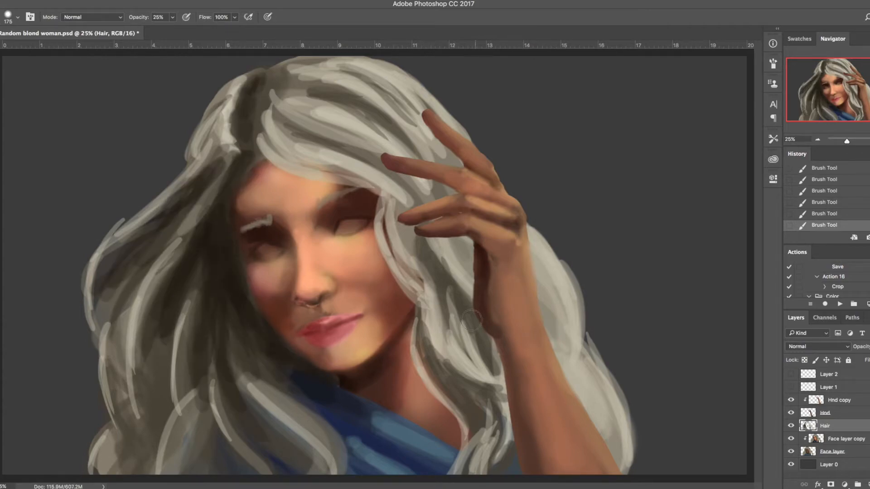
left_click_drag(471, 317, 448, 366)
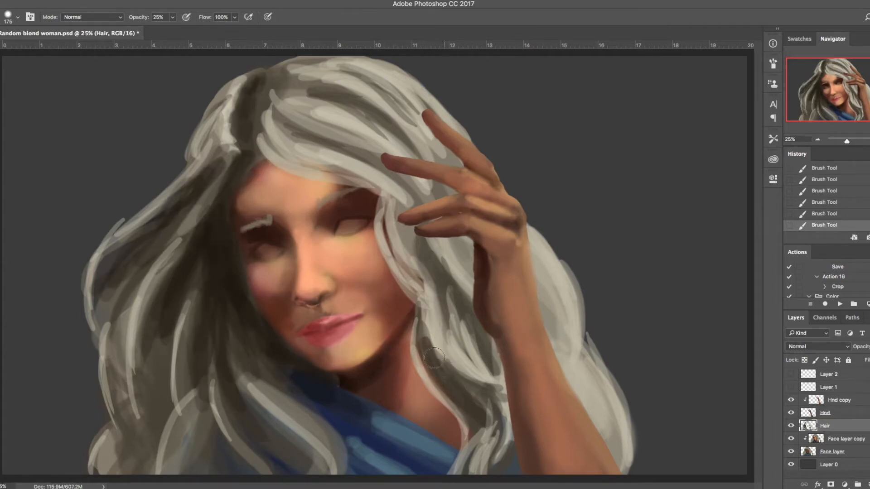
key("ctrl+s")
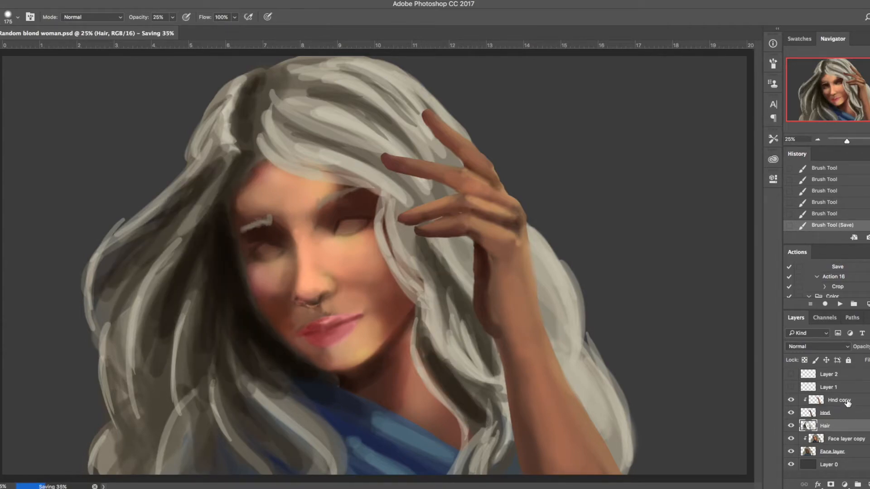
With a low-opacity Color Dodge brush, brighten the hand and forearm on Hnd copy and the face on Face layer copy
left_click(839, 400)
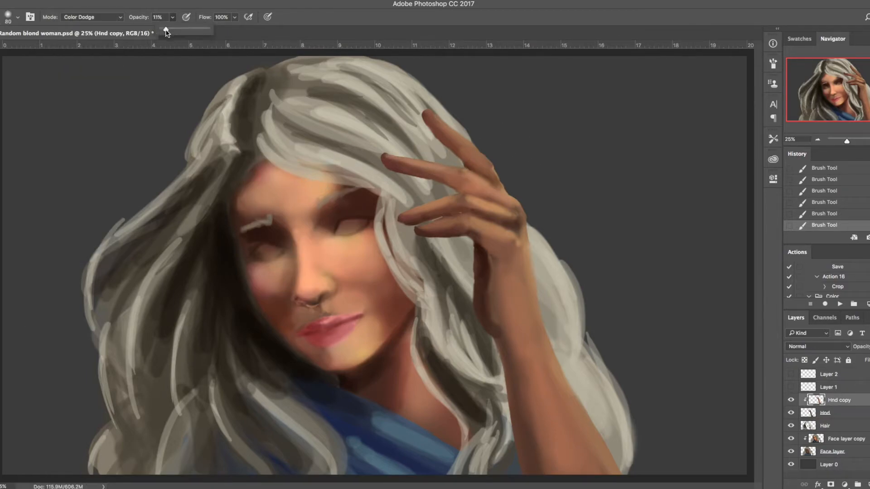
mouse_move(467, 204)
left_mouse_down()
mouse_move(533, 224)
mouse_move(519, 360)
left_mouse_up()
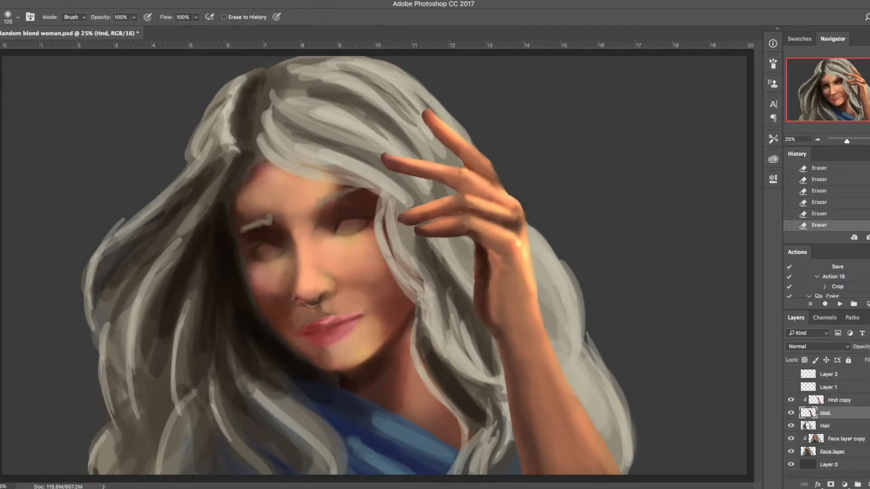
left_click(845, 439)
left_click_drag(289, 190, 311, 184)
left_click_drag(311, 184, 354, 272)
Switch the brush to Multiply at 10% opacity, pick a colour and darken the face's shadow side, jaw and neck
left_click(92, 17)
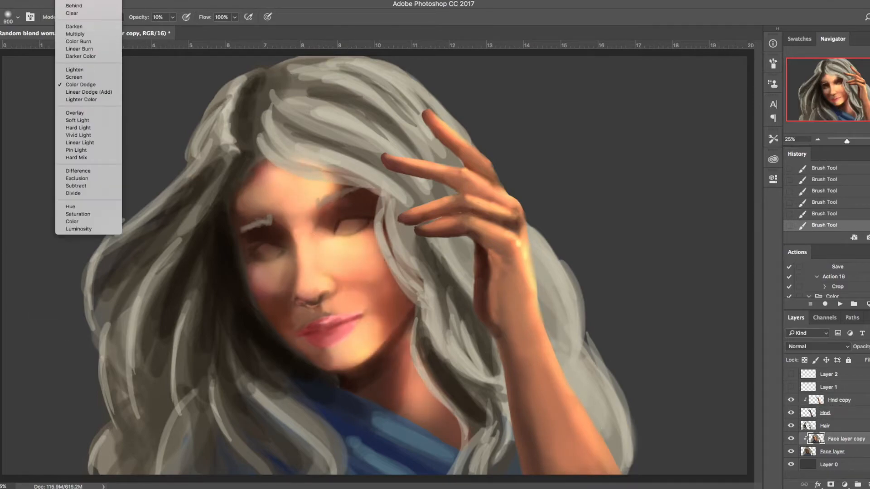
left_click(91, 34)
left_click(172, 16)
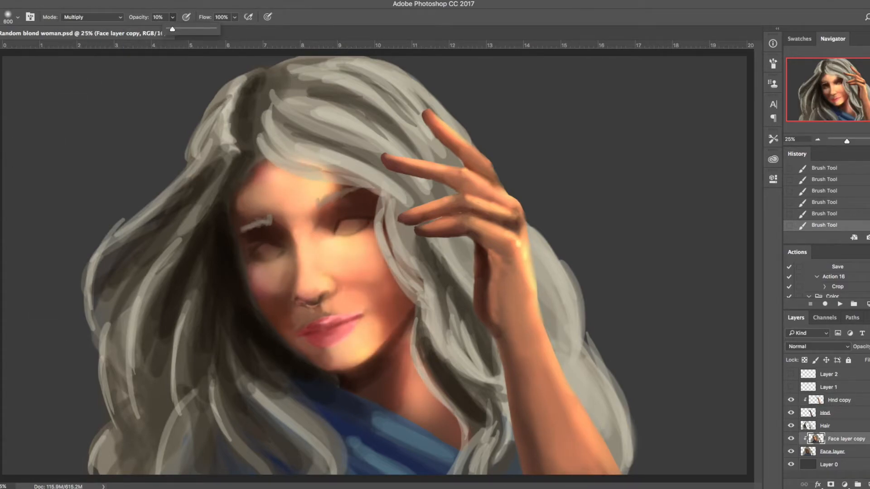
left_click(175, 488)
left_click(314, 400)
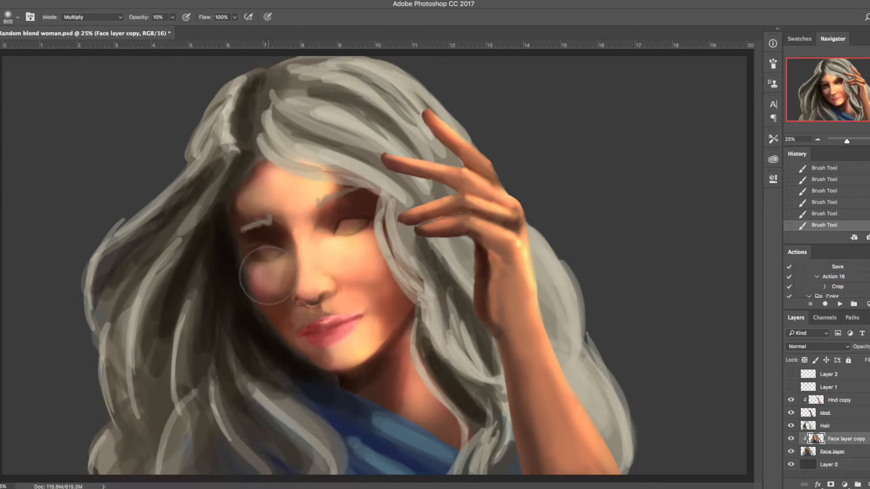
mouse_move(256, 190)
left_mouse_down()
mouse_move(257, 179)
mouse_move(240, 188)
left_mouse_up()
mouse_move(277, 330)
left_mouse_down()
mouse_move(295, 315)
mouse_move(286, 329)
mouse_move(310, 359)
left_mouse_up()
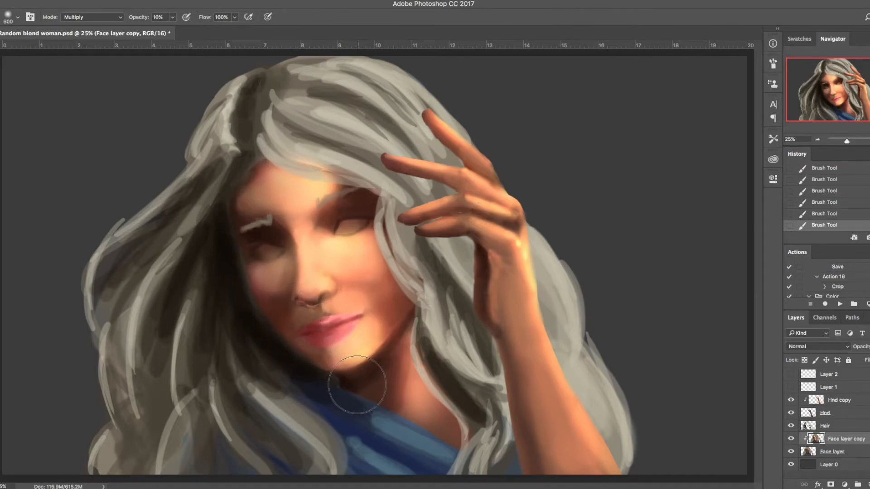
left_click_drag(359, 386, 399, 408)
Reduce the brush size and darken along the nose, mouth and cheek with the Multiply brush
key("bracketleft")
key("bracketleft")
key("bracketleft")
left_click_drag(295, 238, 306, 340)
left_click_drag(354, 294, 349, 238)
On the Hair layer, darken the parting, lower locks, crown and hair behind the arm with the Multiply brush
key("alt+bracketright")
left_click_drag(254, 88, 240, 157)
left_click_drag(127, 457, 150, 384)
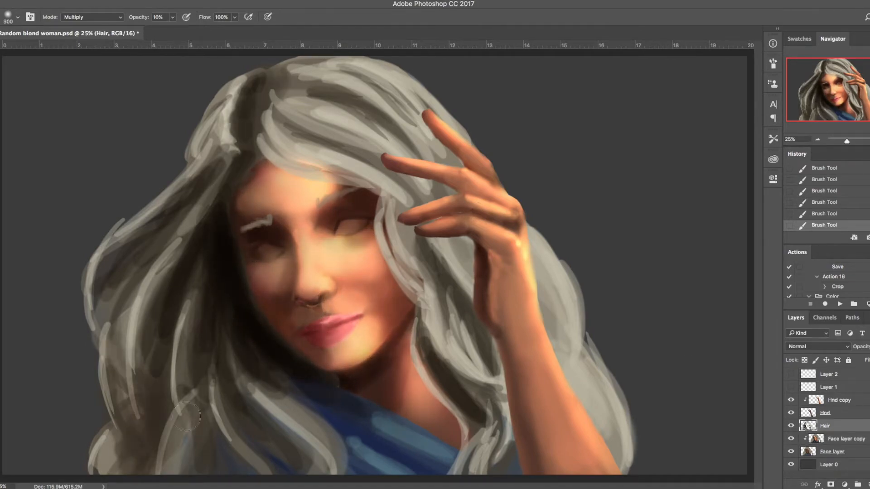
left_click_drag(290, 81, 414, 140)
left_click_drag(550, 281, 588, 384)
Set a 150 px Color Dodge brush and brighten the hair highlights above the forehead and across the crown
key("bracketleft")
key("bracketleft")
key("bracketleft")
key("bracketleft")
key("bracketleft")
key("bracketleft")
key("bracketleft")
key("bracketleft")
key("bracketleft")
left_click(116, 17)
mouse_move(95, 1)
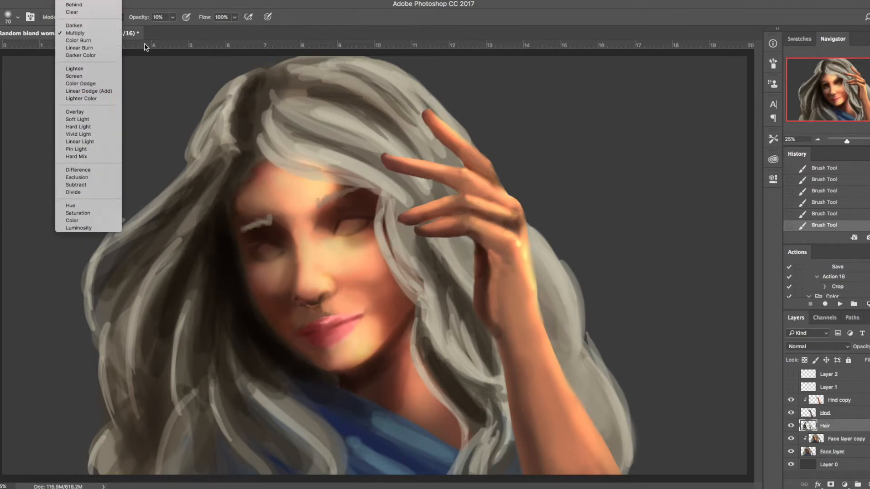
left_click(81, 85)
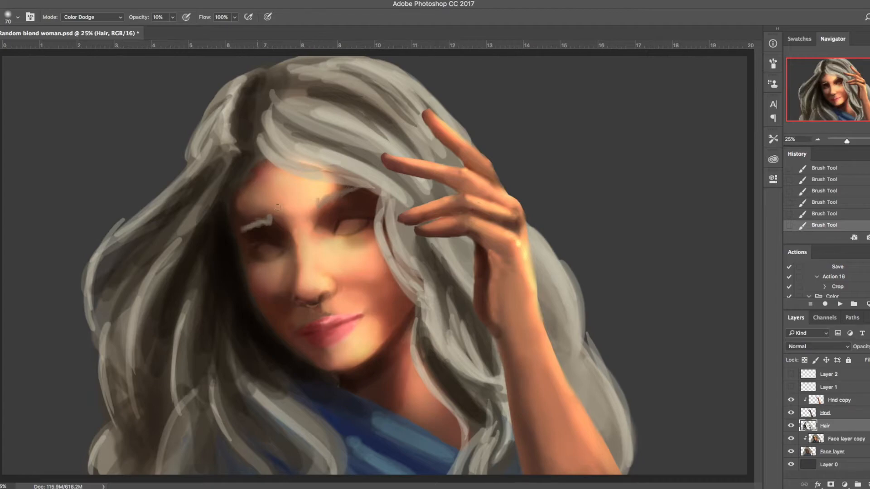
key("bracketright")
key("bracketright")
key("bracketright")
key("bracketright")
key("bracketright")
left_click_drag(268, 136, 398, 195)
left_click_drag(290, 102, 374, 133)
left_click_drag(299, 68, 419, 124)
left_click_drag(331, 68, 446, 154)
Brighten the strands beside the neck, behind the arm, on the shadow side and at the crown, and save the document
mouse_move(380, 186)
left_mouse_down()
mouse_move(434, 326)
mouse_move(489, 371)
left_mouse_up()
left_click_drag(536, 240, 585, 368)
left_click_drag(558, 318, 602, 417)
mouse_move(244, 83)
left_mouse_down()
mouse_move(224, 140)
mouse_move(95, 281)
left_mouse_up()
left_click_drag(188, 303, 179, 412)
left_click_drag(154, 262, 108, 381)
key("super+s")
left_click_drag(313, 68, 412, 95)
On Hnd copy, dodge bright edge highlights along the finger, knuckles and wrist, and save the document
left_click(841, 400)
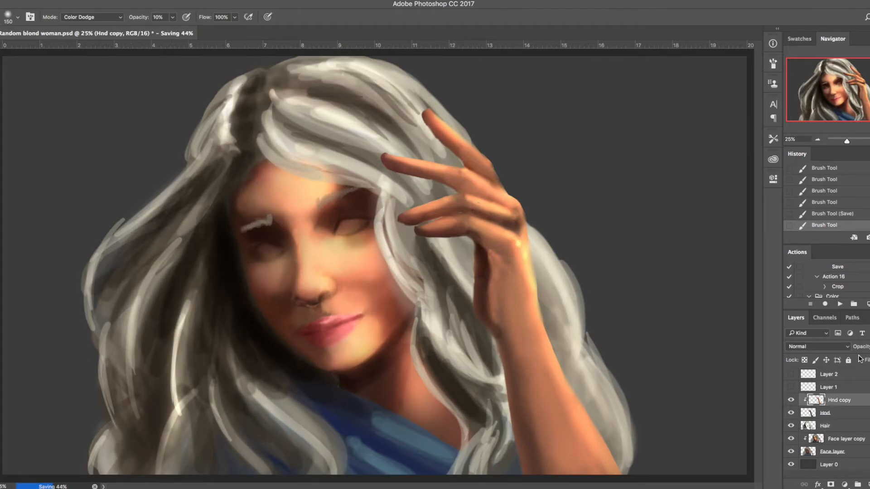
left_click_drag(434, 123, 494, 157)
left_click_drag(435, 119, 491, 165)
mouse_move(511, 197)
left_mouse_down()
mouse_move(461, 168)
mouse_move(525, 209)
left_mouse_up()
left_click_drag(521, 240, 534, 308)
key("super+s")
On Face layer copy, set the brush to Normal at 25% opacity, outline both eyes in dark brown, and save the document
key("bracketleft")
key("bracketleft")
left_click(846, 440)
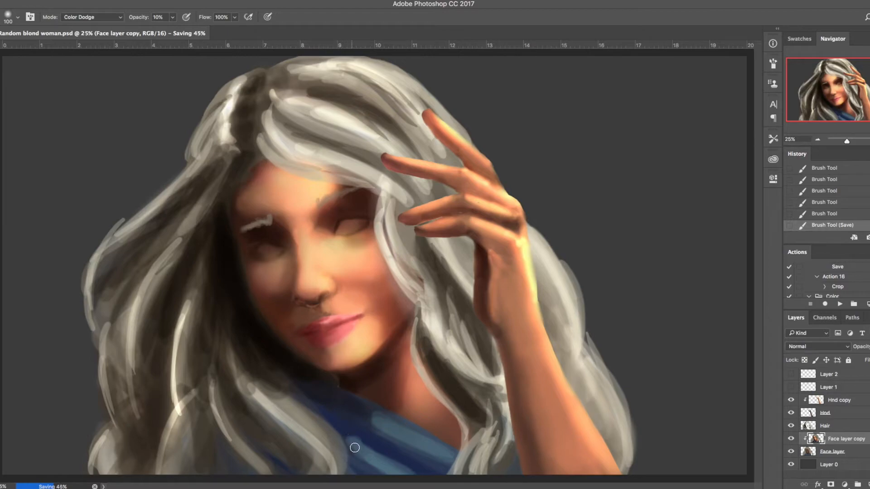
left_click(91, 17)
left_click(86, 6)
left_click_drag(172, 17, 180, 35)
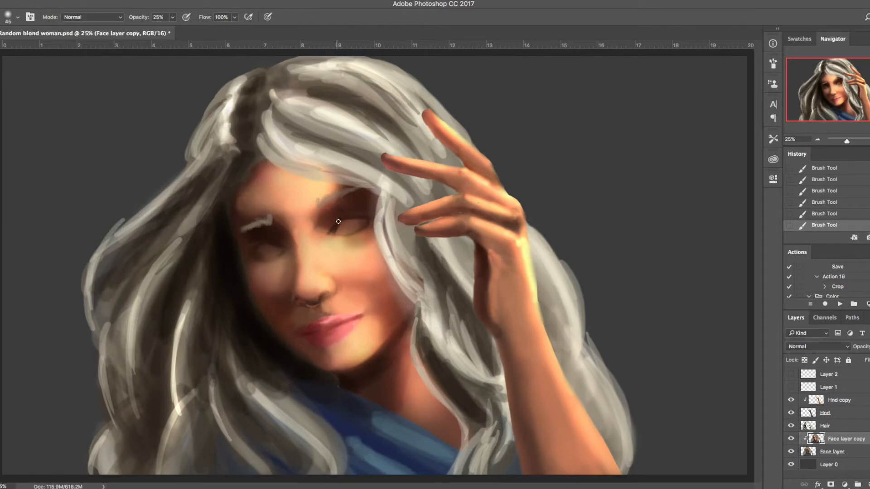
key("super+s")
key("super+plus")
key("super+plus")
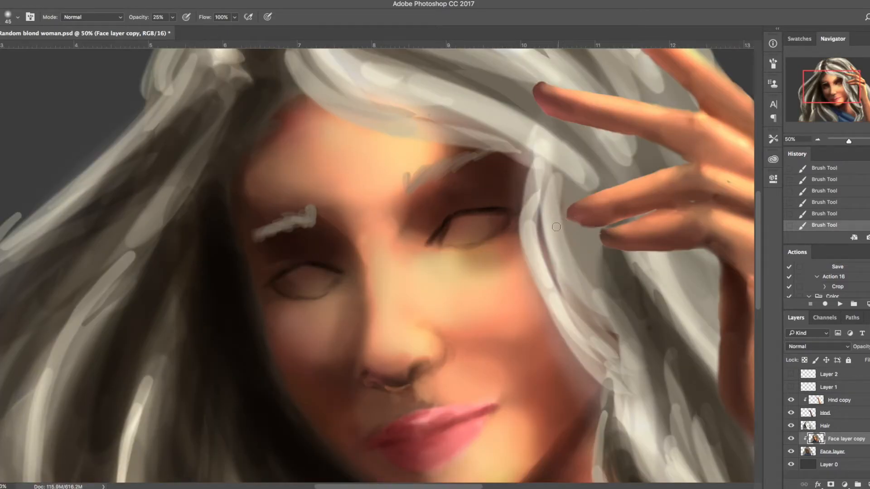
Fill the inside of both eye outlines with a pale greyish tone as the eye whites
key("]")
key("]")
key("]")
key("]")
key("]")
mouse_move(458, 223)
left_mouse_down()
mouse_move(449, 239)
mouse_move(490, 223)
mouse_move(461, 236)
mouse_move(469, 228)
mouse_move(452, 226)
left_mouse_up()
mouse_move(317, 279)
left_mouse_down()
mouse_move(283, 286)
mouse_move(300, 275)
mouse_move(283, 278)
mouse_move(315, 278)
left_mouse_up()
Save the document and paint the lower arcs of both irises in light blue, hue 196, with a 40 px brush
key("n")
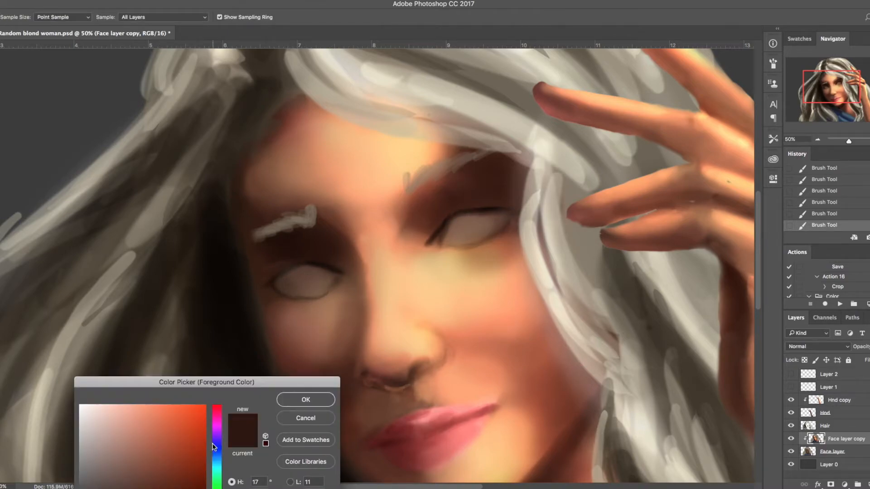
left_click_drag(215, 445, 217, 461)
left_click_drag(170, 431, 164, 432)
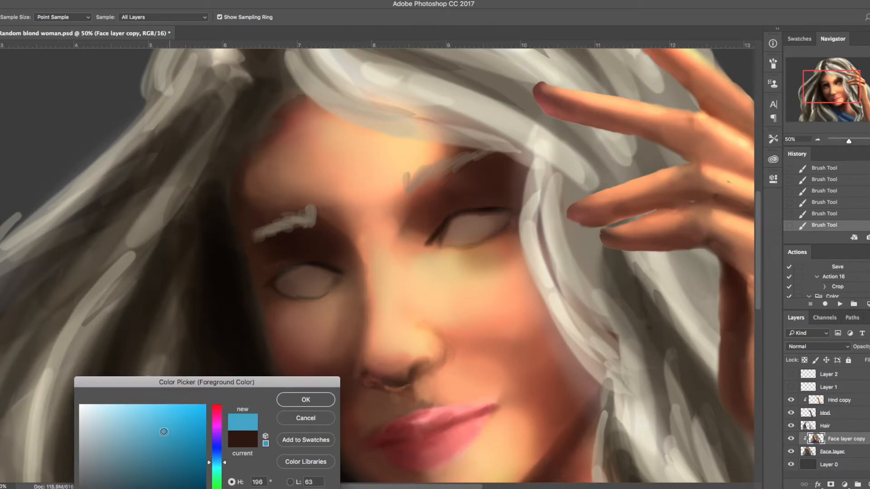
left_click(306, 399)
key("ctrl+s")
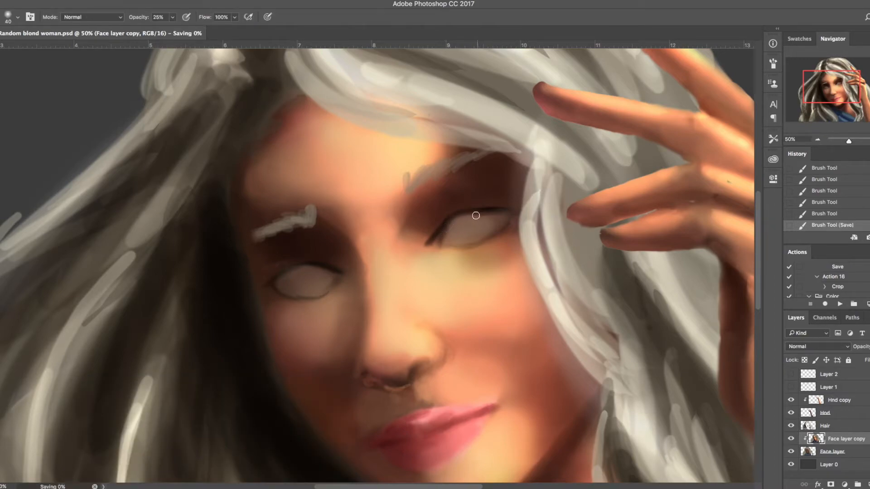
left_click_drag(457, 220, 492, 217)
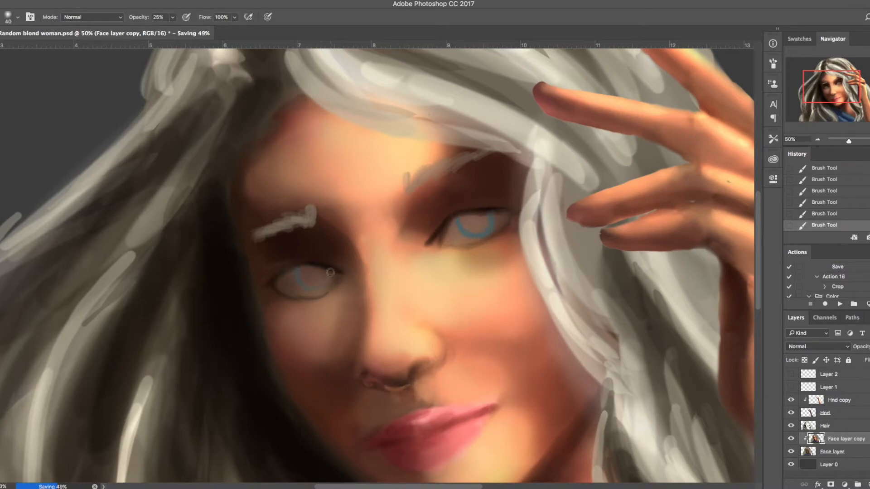
Choose darker blues of about hue 195 and fill in both irises
key("n")
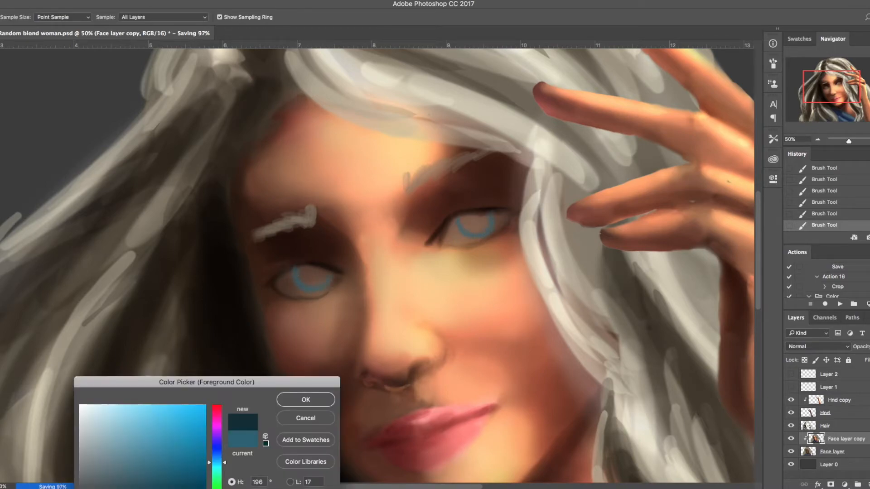
left_click(287, 402)
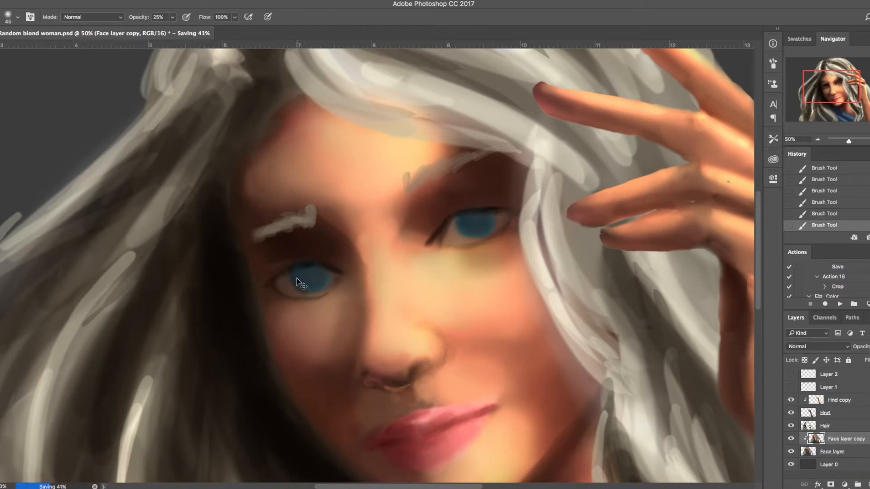
key("n")
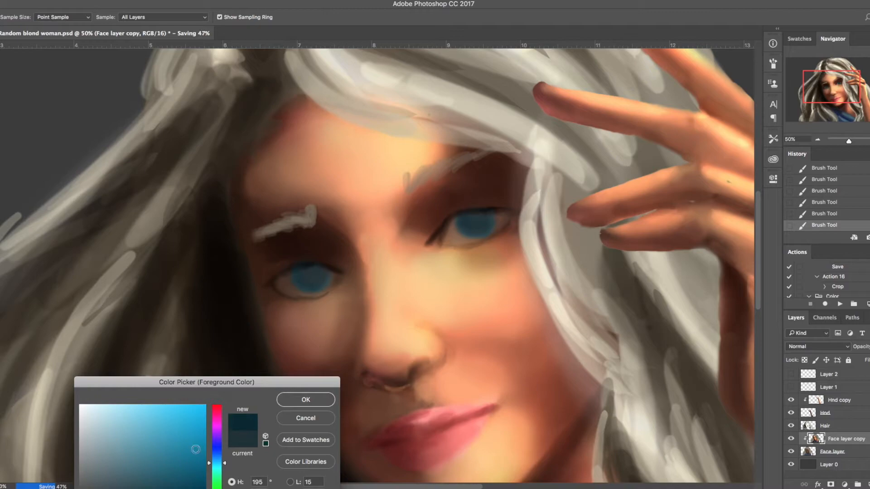
left_click(292, 399)
Switch the brush to Screen mode, choose a dark blue and add glowing highlights inside both irises, saving the document
left_click(88, 17)
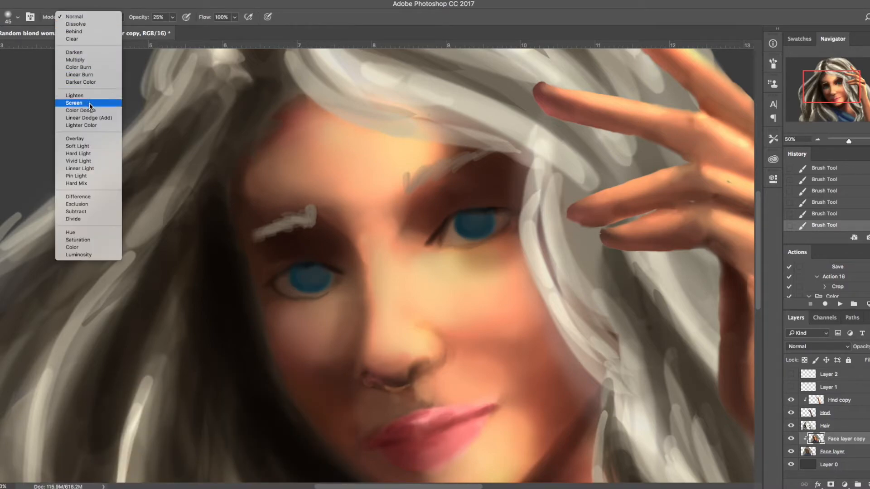
left_click(75, 103)
key("n")
left_click(135, 472)
left_click(144, 469)
left_click(319, 401)
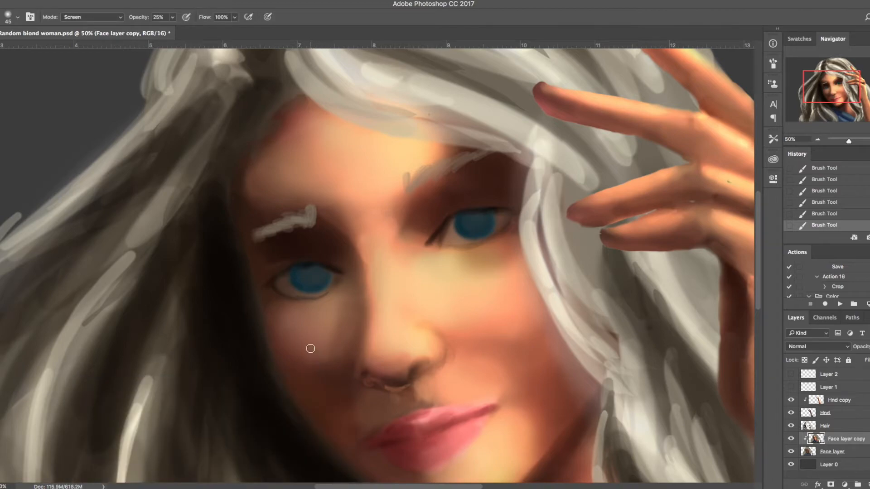
key("ctrl+s")
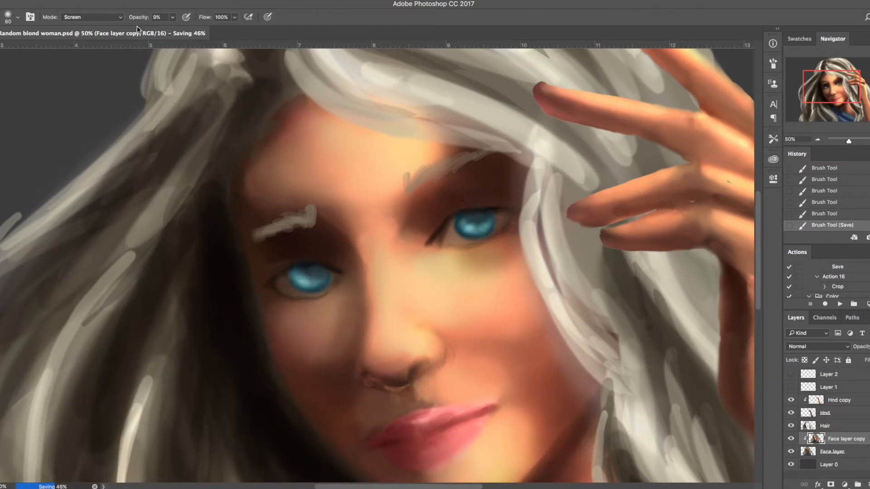
Return the brush to Normal at 25% opacity and 80 px, and shade the eye whites and iris edges of both eyes
left_click(110, 19)
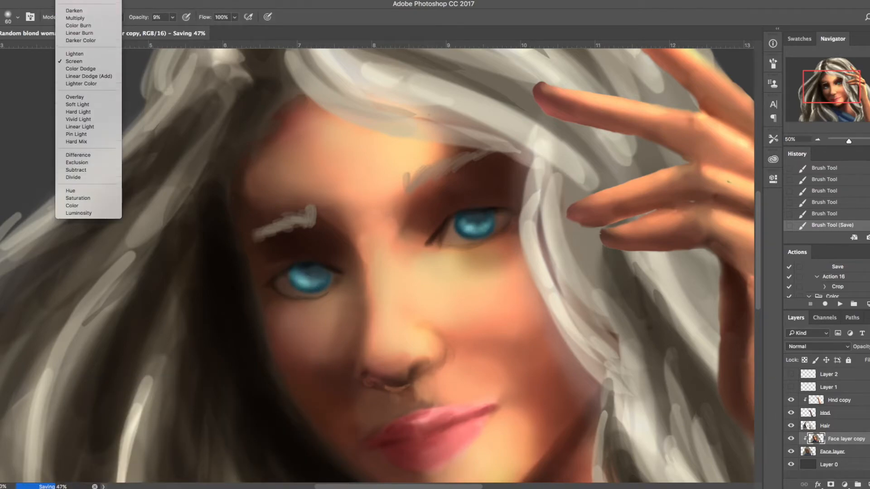
left_click(103, 1)
left_click(173, 16)
left_click(179, 29)
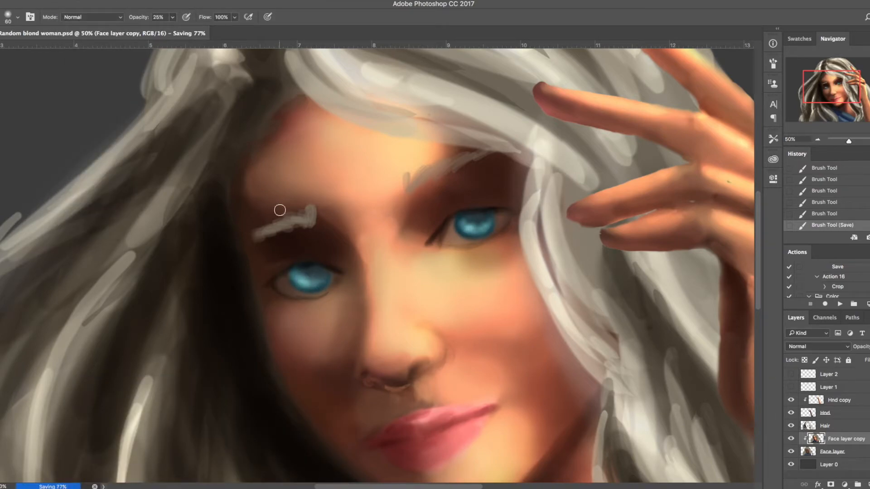
key("]")
key("]")
left_click_drag(285, 278, 278, 282)
left_click_drag(324, 269, 294, 275)
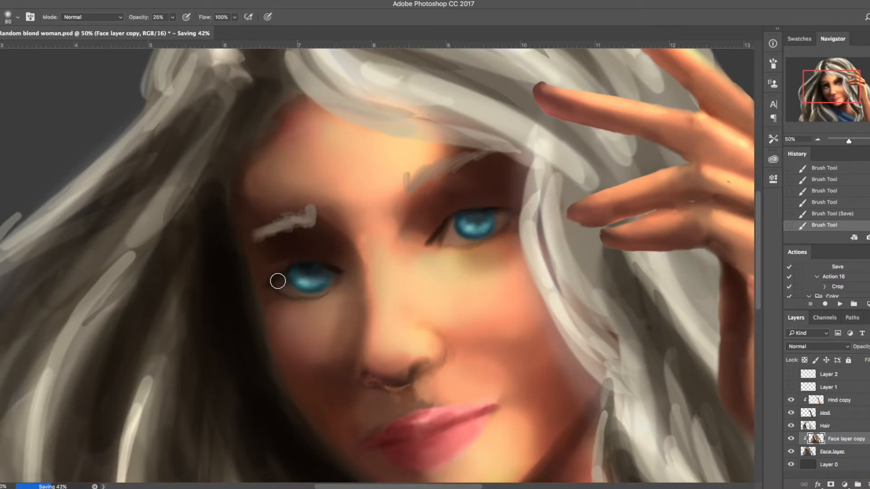
left_click_drag(455, 225, 446, 231)
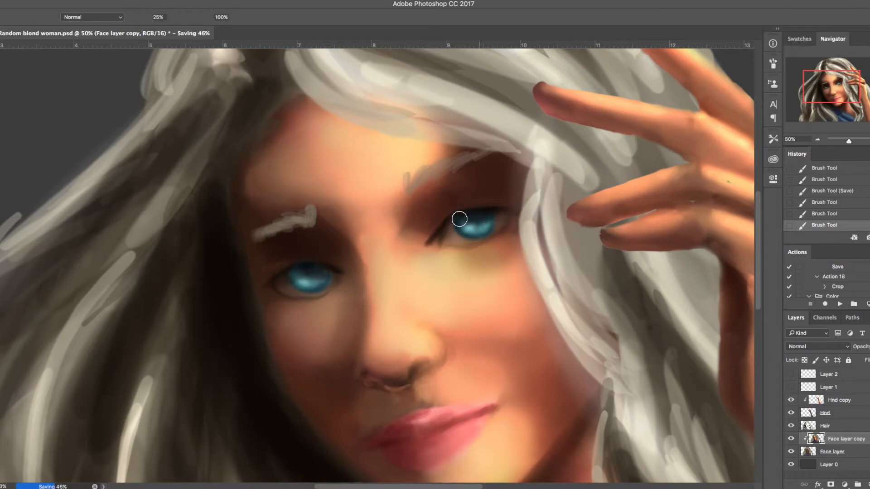
Sample the pale hair tone and brighten the white of the eye nearer the hand
left_click(323, 272, "alt")
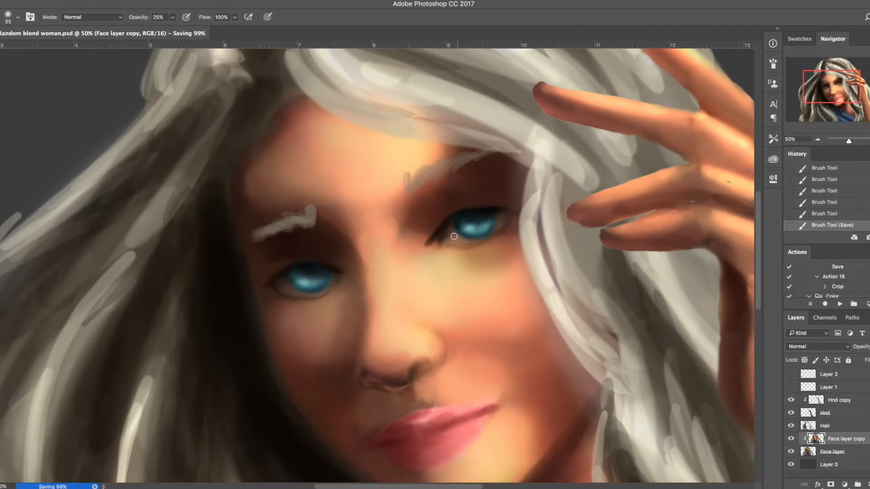
left_click(563, 224, "alt")
mouse_move(471, 235)
left_mouse_down()
mouse_move(450, 237)
mouse_move(502, 219)
left_mouse_up()
Save the document and paint the lower lid rims of both eyes with a smaller brush
key("bracketleft")
key("bracketleft")
key("bracketleft")
key("bracketleft")
key("super+s")
mouse_move(283, 286)
left_mouse_down()
mouse_move(313, 293)
mouse_move(290, 295)
left_mouse_up()
left_click_drag(278, 290, 313, 297)
left_click_drag(290, 296, 333, 288)
left_click_drag(441, 245, 481, 243)
With a 30 px brush, sample the nose's skin tone and paint light lid folds and inner corners on both eyes
key("bracketright")
key("bracketright")
key("bracketright")
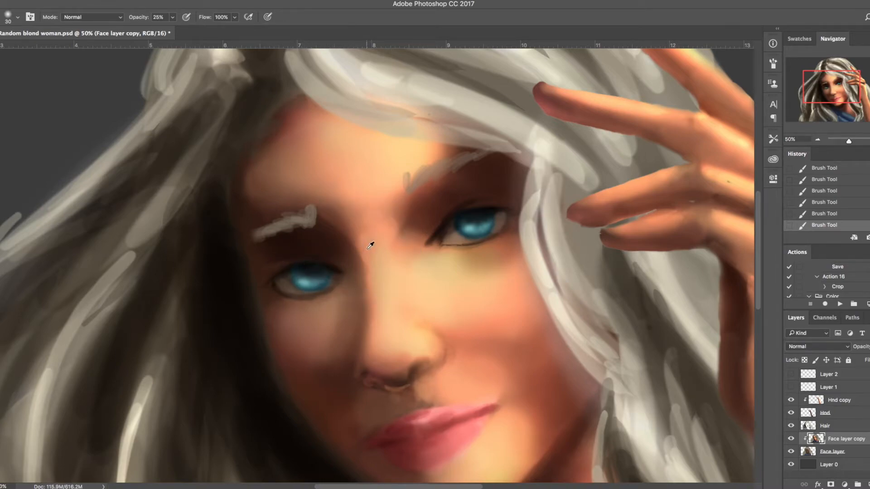
left_click(368, 293, "alt")
left_click_drag(321, 261, 355, 274)
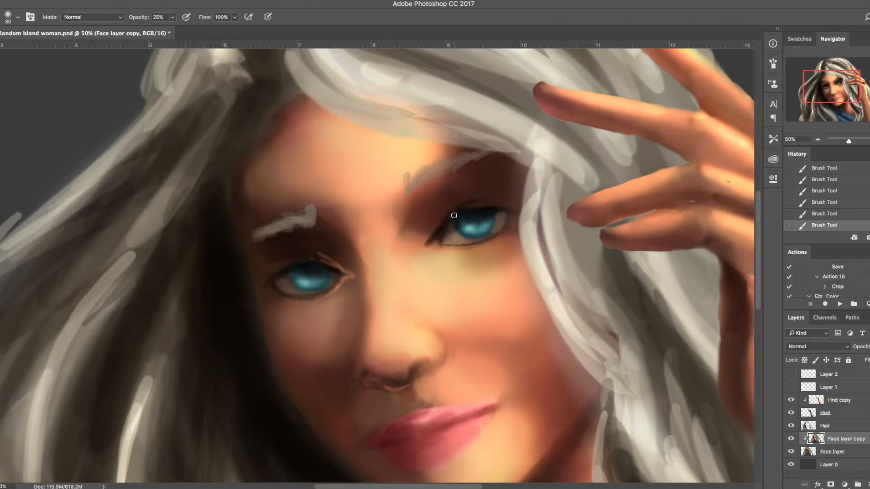
left_click_drag(425, 241, 451, 211)
Soften the skin around both eyes, refine the inner corner of the eye nearer the hand, and save the document
key("]")
key("]")
key("]")
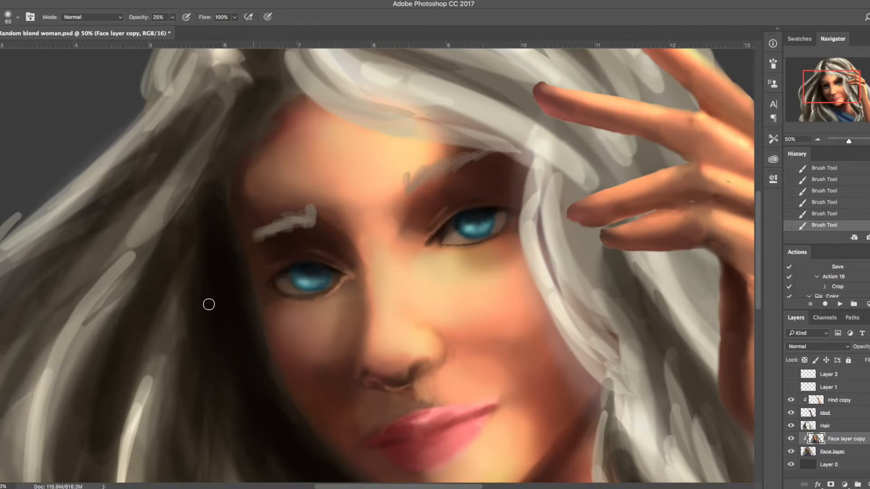
key("n")
key("Return")
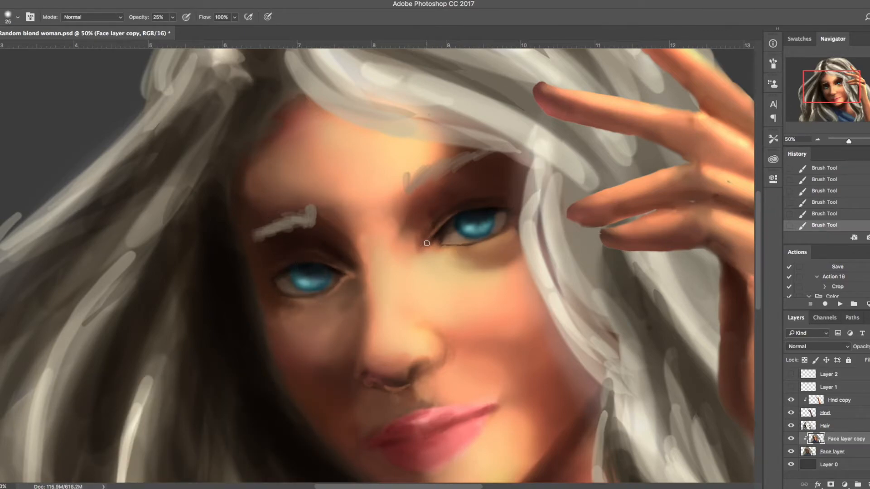
left_click(435, 234, "alt")
key("ctrl+s")
Sample the eye tones, touch up the lid lines, paint dark upper lashes on both eyes, and save the document
left_click(290, 285, "alt")
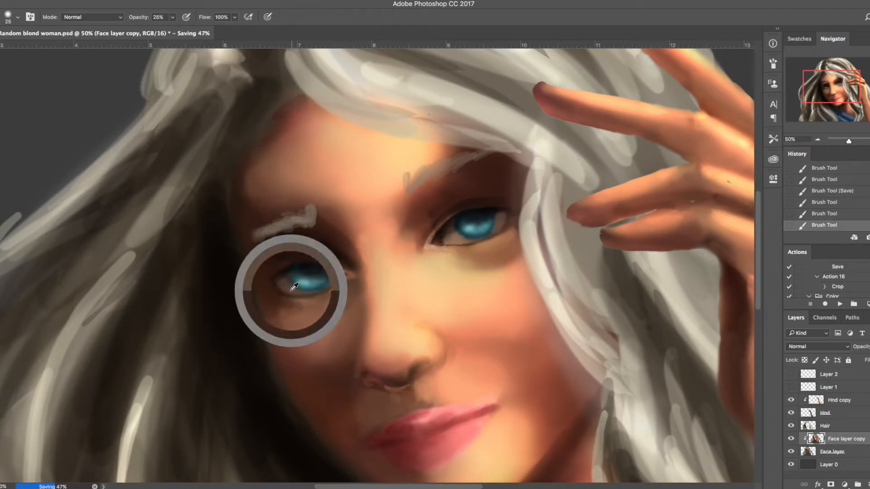
left_click(319, 289)
left_click(321, 289)
left_click(333, 271)
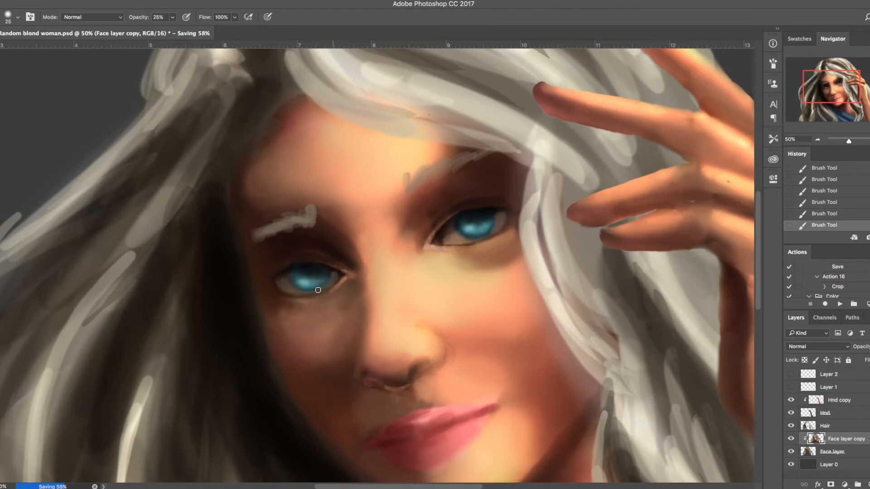
left_click(498, 209)
key("bracketright")
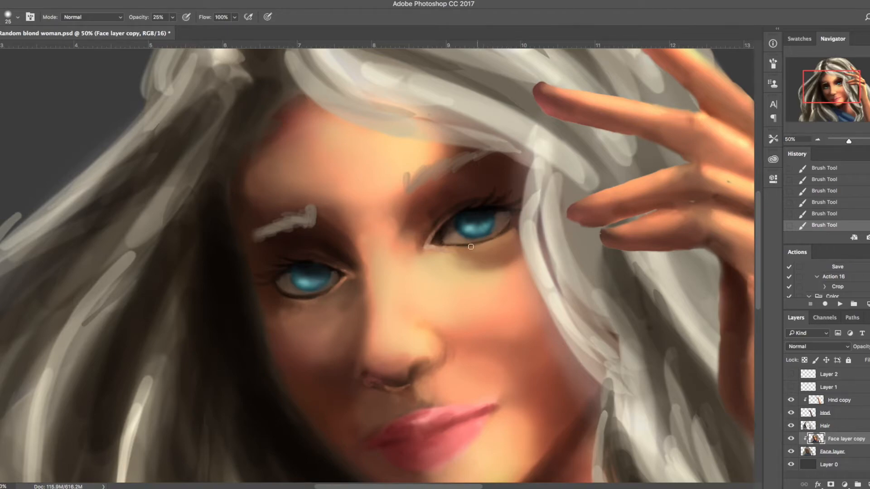
key("ctrl+s")
Set the brush to 8 px at 14% opacity, add fine light edges to both lower lids, and save the document
key("bracketleft")
key("bracketleft")
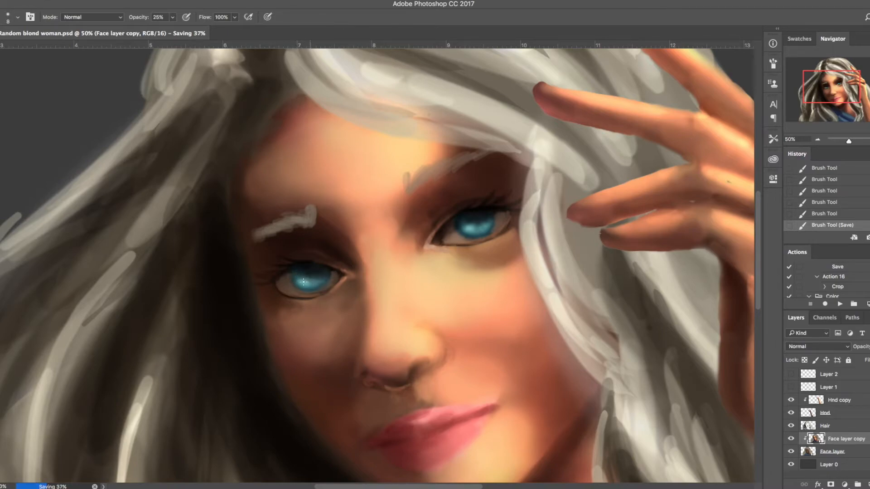
left_click(173, 17)
left_click_drag(172, 29, 168, 31)
mouse_move(279, 286)
left_mouse_down()
mouse_move(321, 299)
mouse_move(307, 293)
mouse_move(346, 276)
left_mouse_up()
key("ctrl+z")
key("ctrl+z")
left_click_drag(492, 234, 466, 242)
key("ctrl+s")
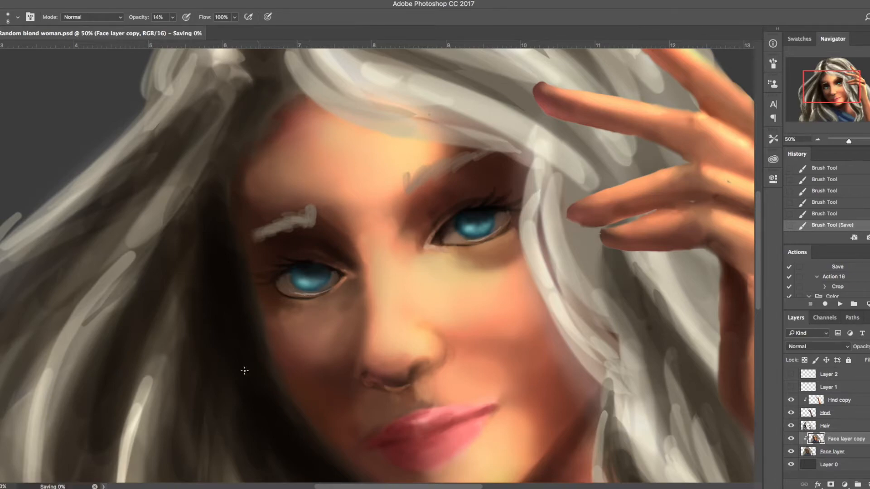
left_click_drag(313, 295, 276, 290)
Enlarge the brush to 50 px and shade the upper part of the irises beneath the upper lids
key("bracketright")
key("bracketright")
key("bracketright")
key("bracketright")
key("bracketright")
key("bracketright")
key("bracketright")
key("bracketright")
key("bracketright")
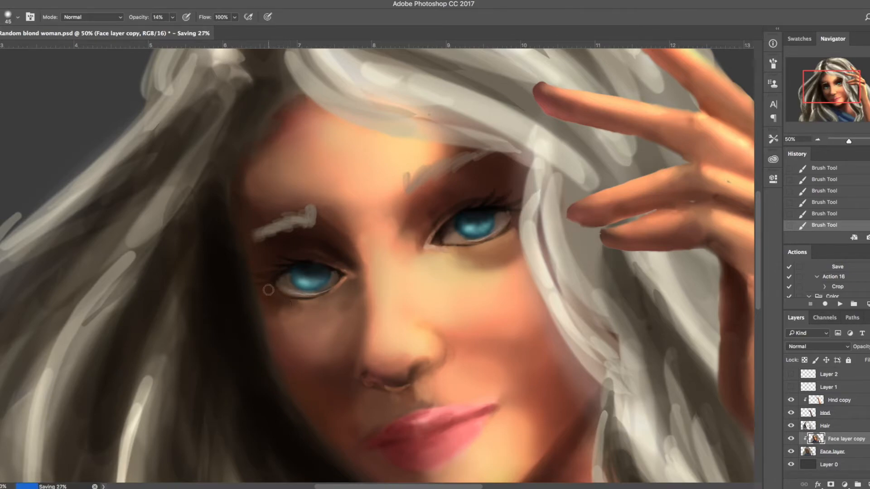
key("ctrl+z")
key("bracketright")
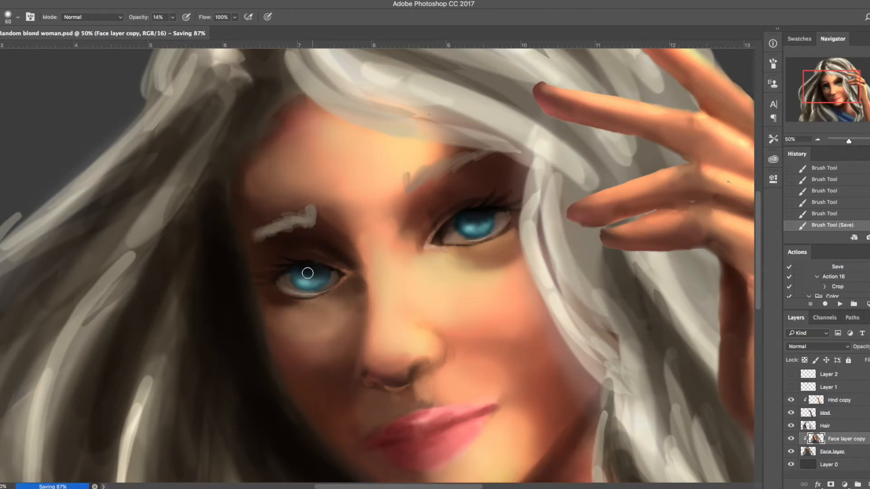
left_click_drag(305, 271, 300, 273)
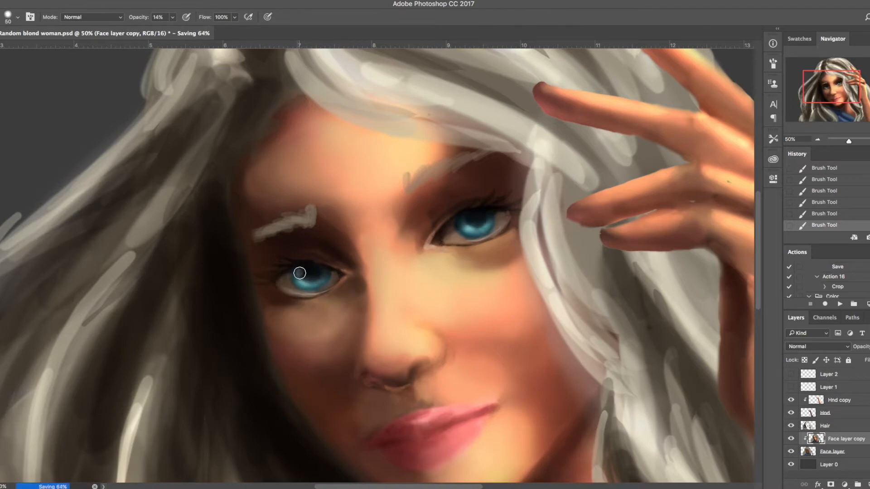
Reduce the brush to 35 px, adjust its tip settings and paint dark pupils in both eyes
key("bracketleft")
key("bracketleft")
key("bracketleft")
right_click(312, 275)
left_click_drag(397, 319, 376, 319)
left_click(298, 276)
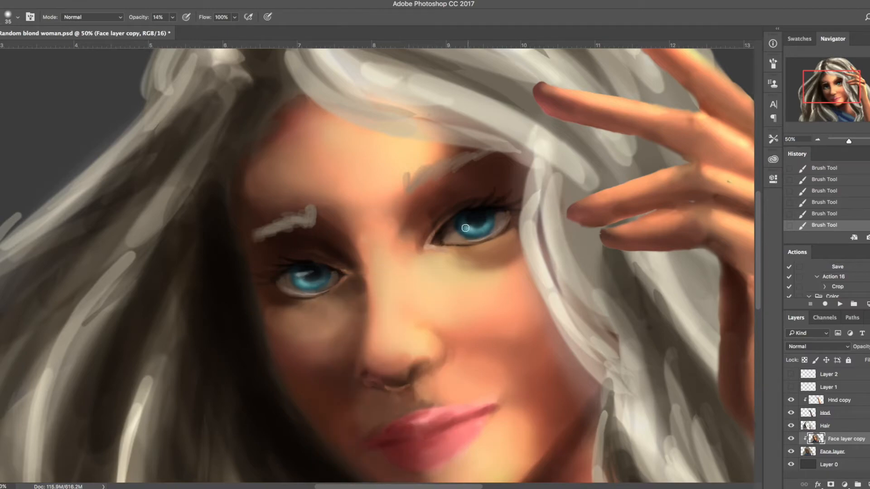
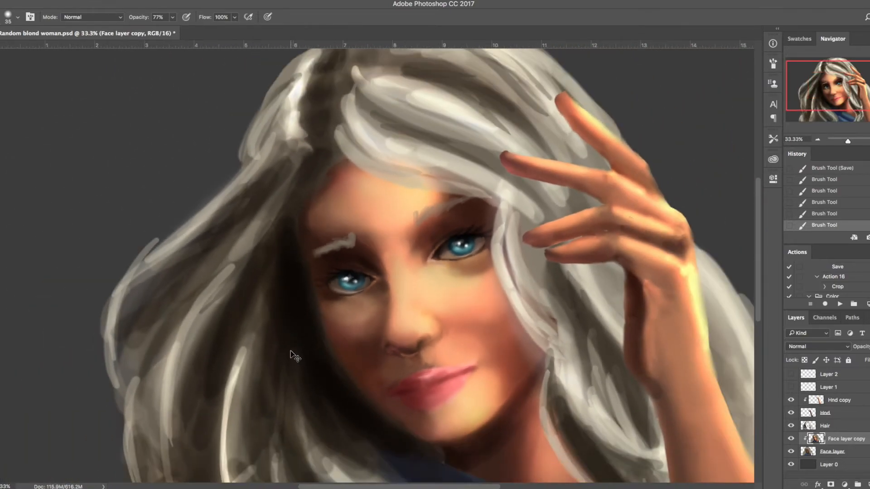
Merge Face layer copy into Face layer, duplicate the merged layer and clip the duplicate to Face layer
key("ctrl+minus")
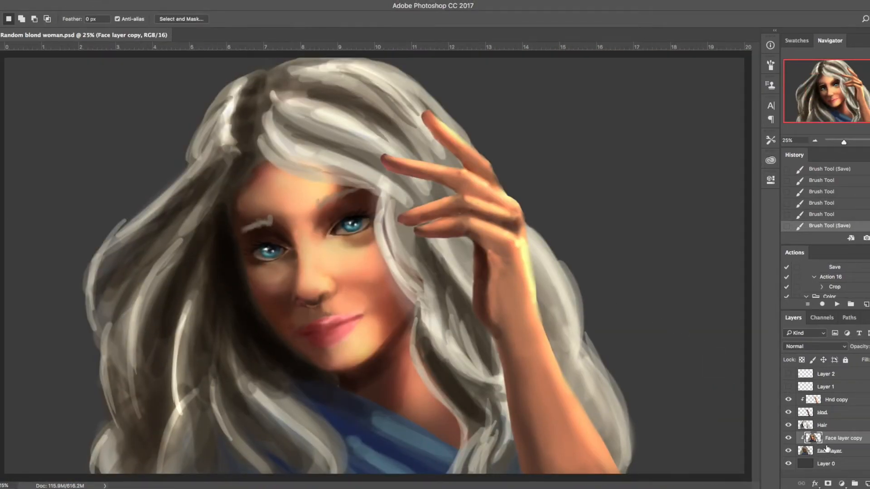
key("ctrl+e")
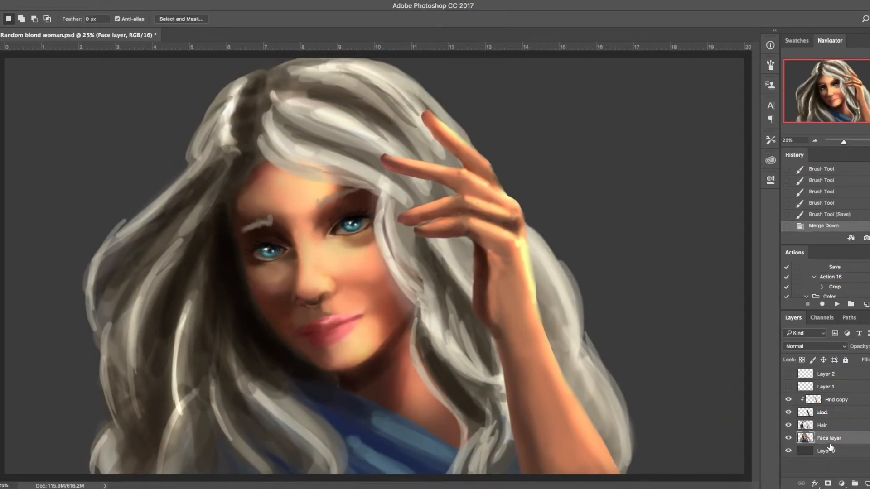
key("ctrl+j")
key("ctrl+alt+g")
Select the lower face with a feathered lasso, shift it slightly with Free Transform, apply the change and deselect
left_click_drag(292, 256, 271, 274)
right_click(340, 275)
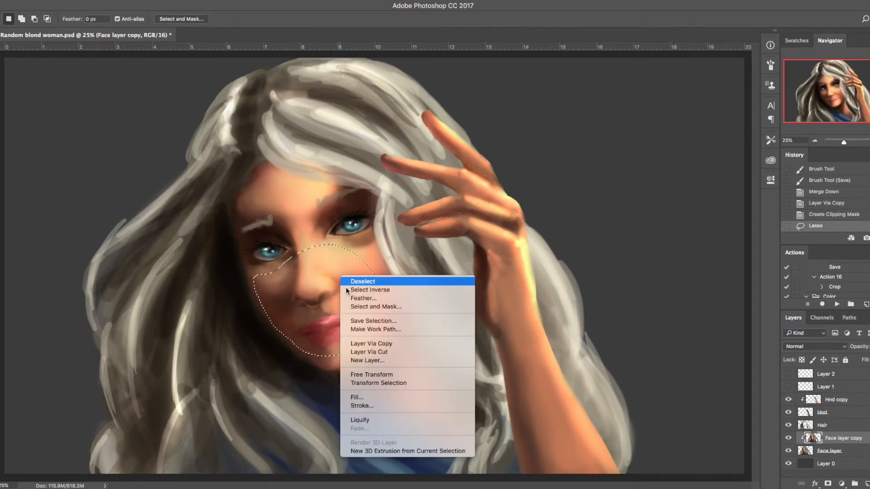
left_click(363, 298)
key("Return")
key("ctrl+t")
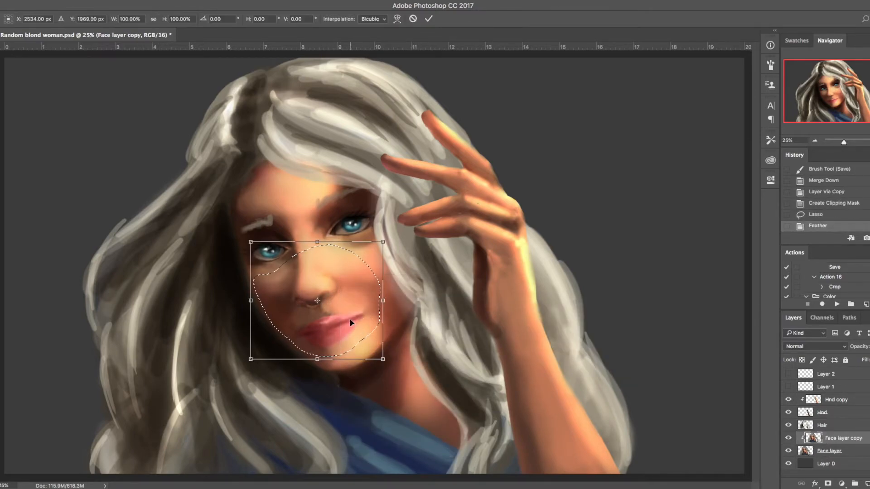
left_click_drag(329, 317, 330, 315)
key("Return")
key("ctrl+d")
Lasso the nose with a feathered selection, warp its shape, deselect and save the document
left_click_drag(271, 280, 332, 309)
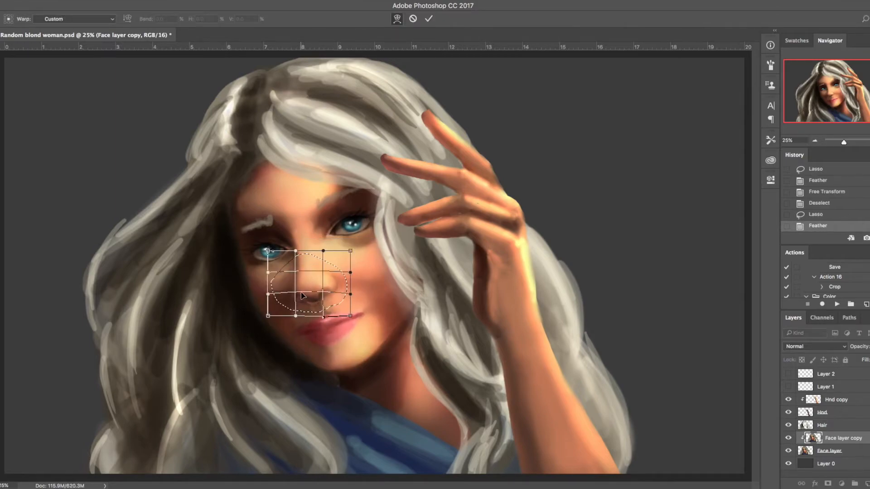
mouse_move(316, 304)
left_mouse_down()
mouse_move(303, 297)
mouse_move(288, 328)
mouse_move(357, 346)
left_mouse_up()
key("Return")
key("super+d")
key("super+s")
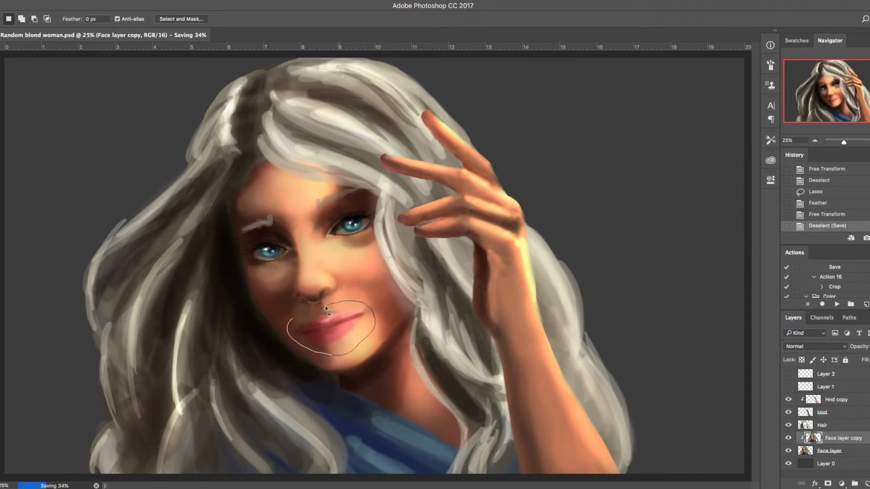
Lasso the mouth with a feathered selection, move it slightly upward and deselect
left_click_drag(326, 309, 293, 319)
key("shift+F6")
key("Return")
key("v")
left_click_drag(334, 324, 333, 322)
key("super+d")
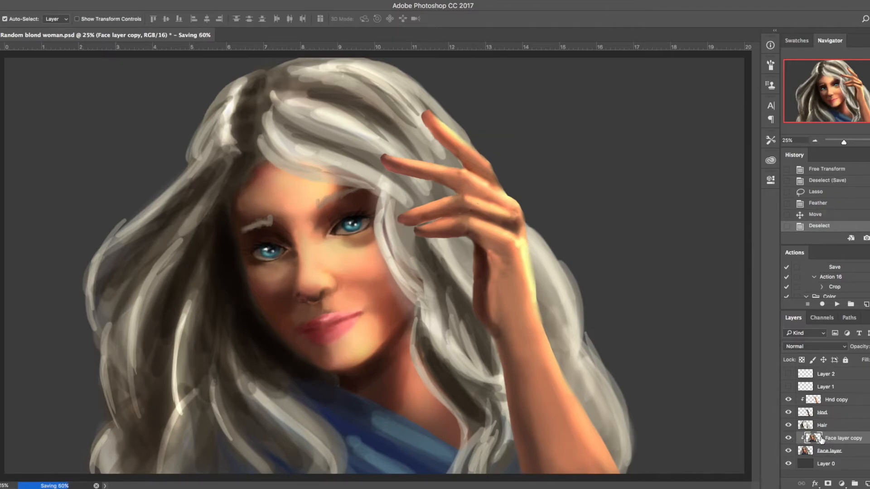
Check Face layer copy unclipped with Face layer hidden, restore the layer's visibility and clipping mask, and save the document
left_click(819, 444, "alt")
left_click(788, 451)
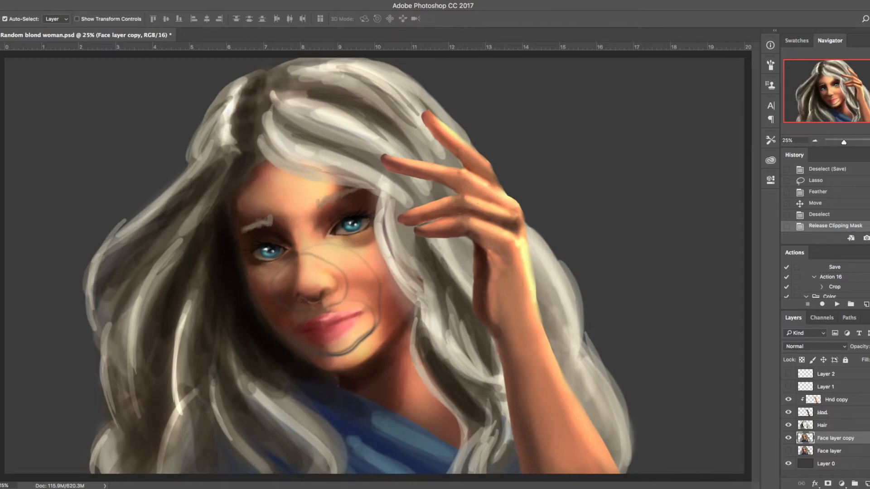
left_click(789, 450)
key("super+alt+g")
key("super+s")
Liquify Face layer copy with a smaller brush to refine the outlines of both eyes, and apply the filter
key("super+plus")
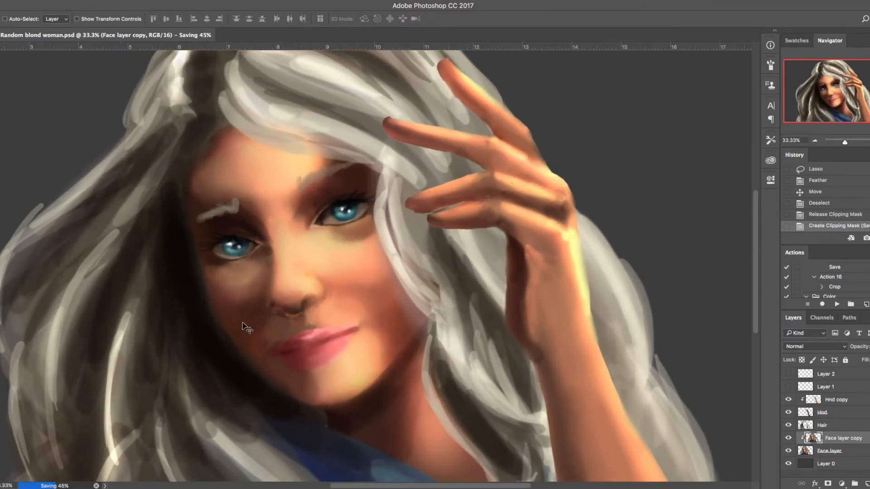
key("super+plus")
key("super+plus")
key("super+plus")
left_click_drag(117, 227, 286, 285)
key("b")
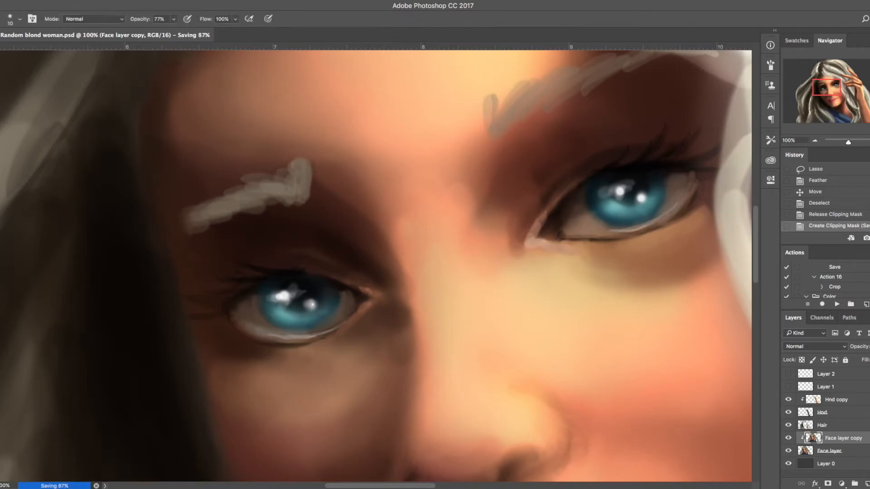
left_click(247, 1)
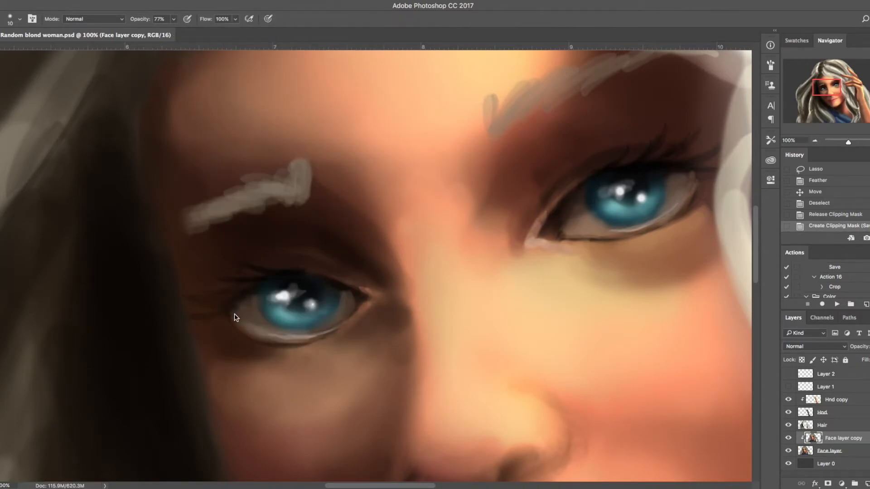
key("super+plus")
key("super+plus")
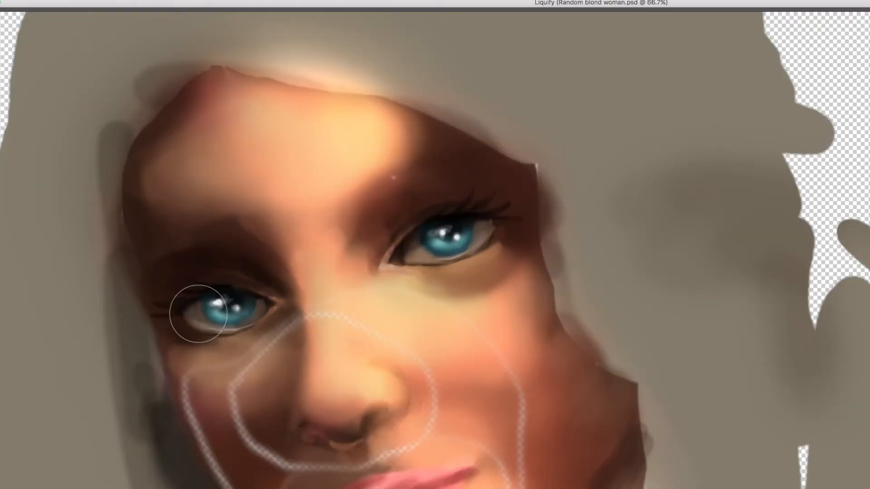
key("bracketleft")
key("bracketleft")
key("bracketleft")
key("bracketleft")
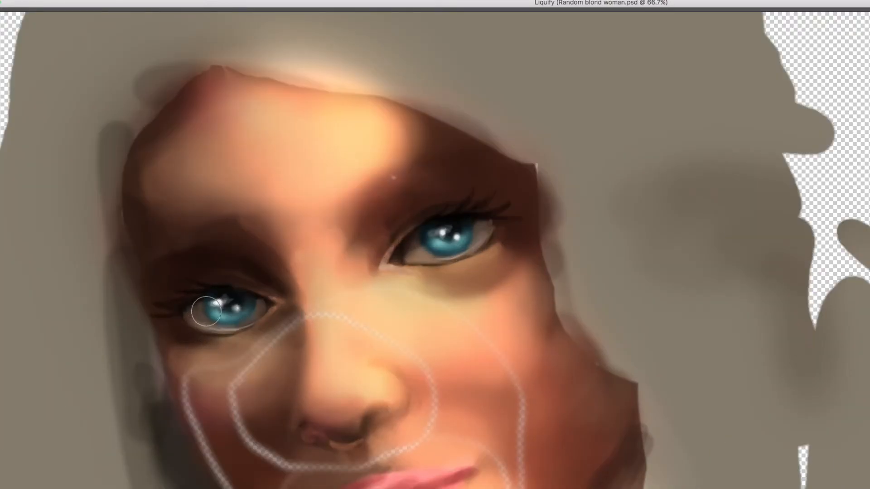
left_click_drag(203, 307, 208, 319)
key("super+z")
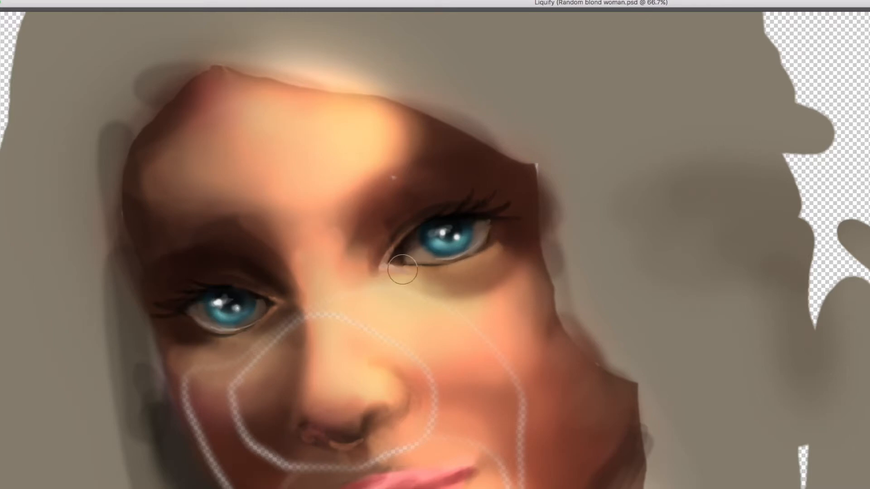
key("Return")
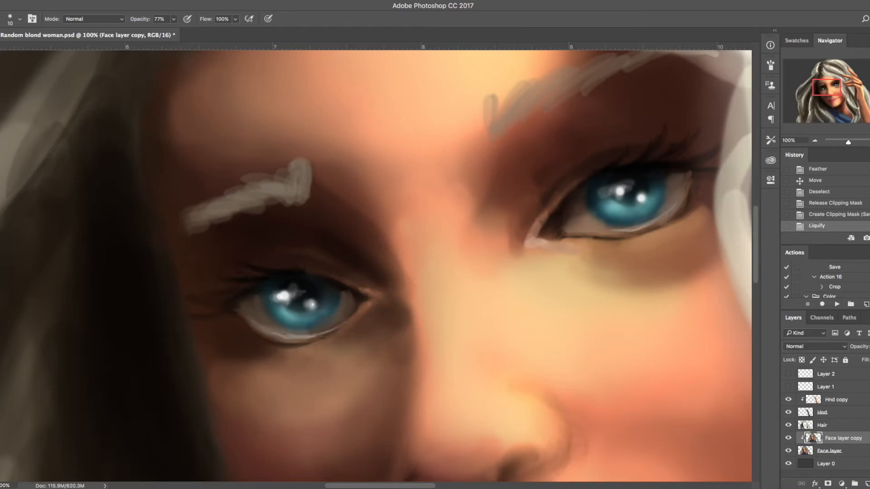
Set the brush to 20 px at 24% opacity and glaze the irises with a darker teal tint
left_click(265, 300, "alt")
left_click(1, 370)
left_click(136, 487)
left_click(280, 401)
left_click_drag(263, 292, 277, 323)
key("super+z")
key("bracketright")
key("bracketright")
key("2")
key("4")
mouse_move(266, 290)
left_mouse_down()
mouse_move(272, 319)
mouse_move(267, 287)
mouse_move(287, 334)
mouse_move(269, 286)
mouse_move(291, 326)
mouse_move(274, 304)
mouse_move(304, 326)
mouse_move(270, 310)
mouse_move(289, 326)
mouse_move(290, 318)
mouse_move(307, 325)
mouse_move(271, 313)
mouse_move(294, 324)
left_mouse_up()
key("super+z")
key("super+z")
key("super+z")
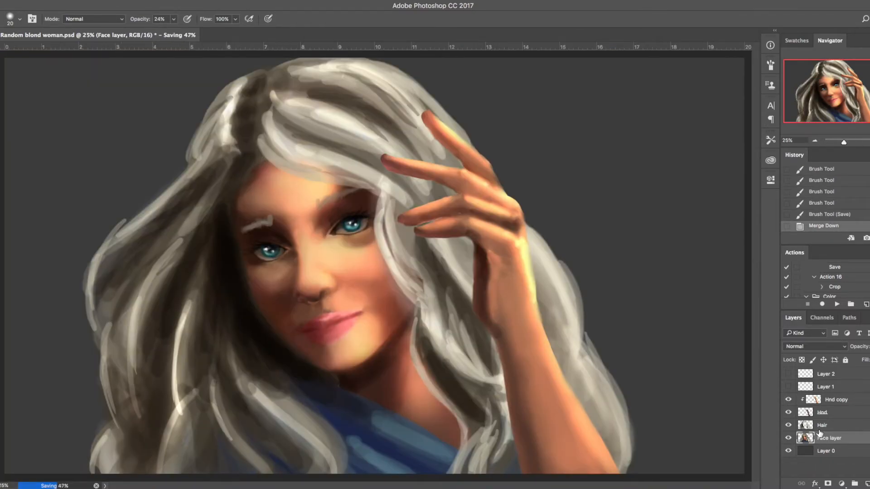
Duplicate Face layer, clip the copy to it, and lasso and reposition the eye on the shadowed side
key("super+j")
key("super+alt+g")
key("l")
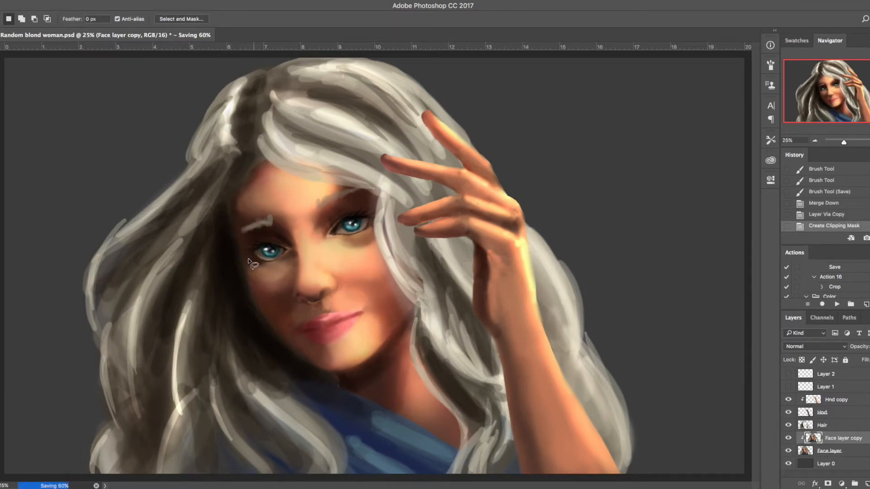
mouse_move(281, 271)
left_mouse_down()
mouse_move(289, 238)
mouse_move(269, 233)
left_mouse_up()
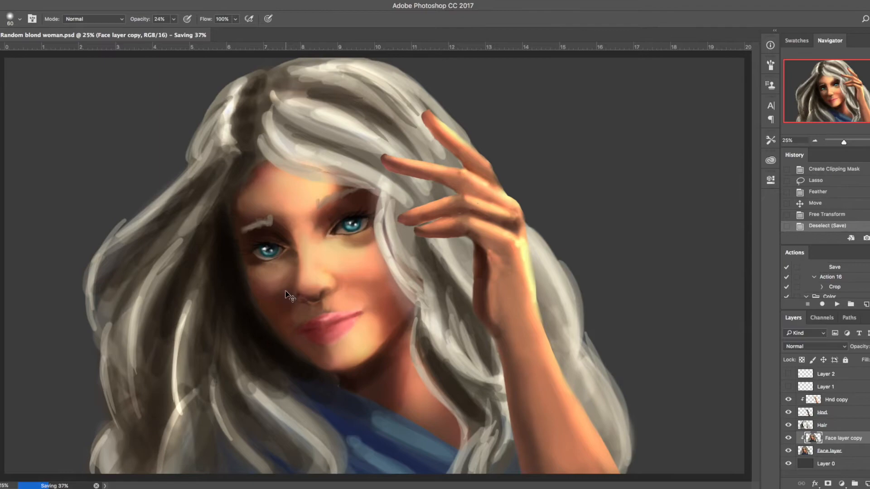
Sample a dark tone and deepen both nostrils with a 25 px brush at 24% opacity
key("super+plus")
key("super+plus")
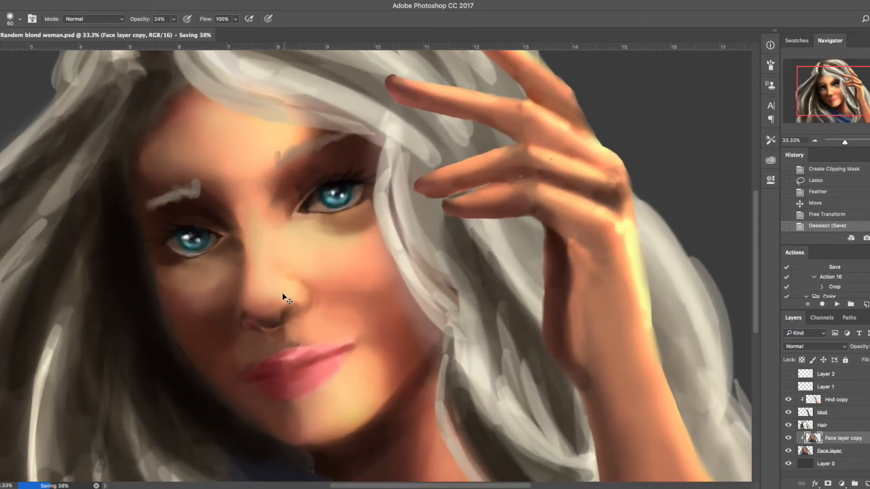
left_click_drag(285, 299, 396, 250)
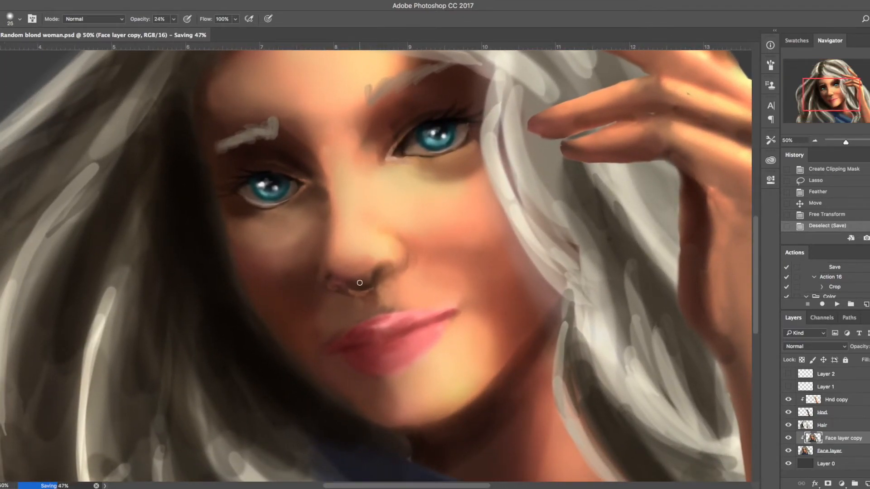
left_click(415, 131, "alt")
mouse_move(374, 282)
left_mouse_down()
mouse_move(381, 273)
mouse_move(373, 283)
left_mouse_up()
left_click_drag(341, 287, 333, 284)
left_click_drag(337, 286, 330, 280)
Enlarge the brush to 50 px, soften the nostril edges and choose a dark brown foreground color
key("]")
key("]")
key("]")
key("]")
key("]")
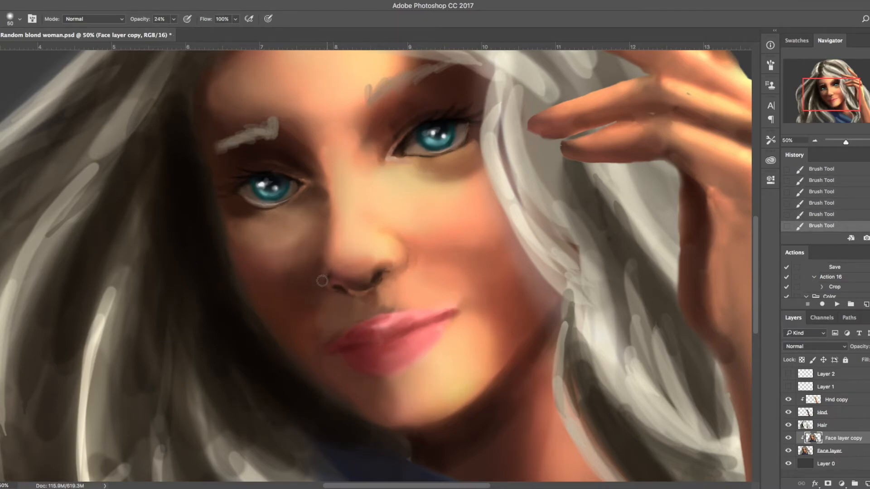
left_click(365, 286, "alt")
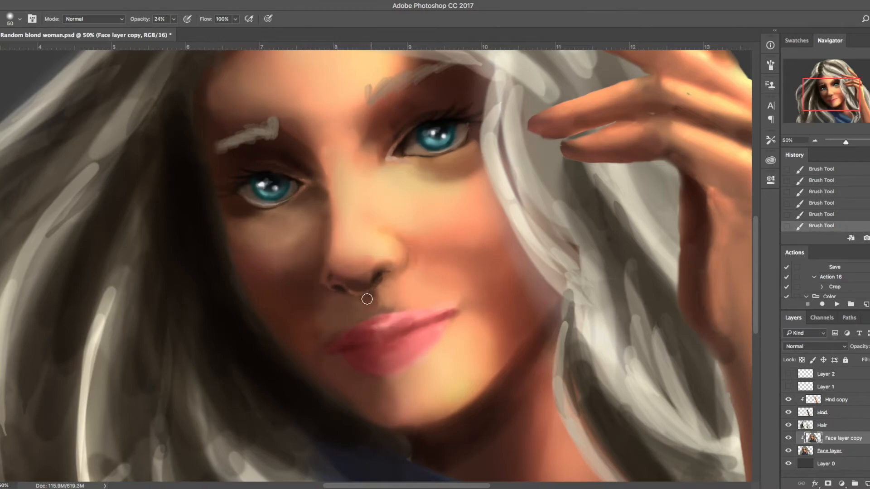
key("n")
left_click(175, 488)
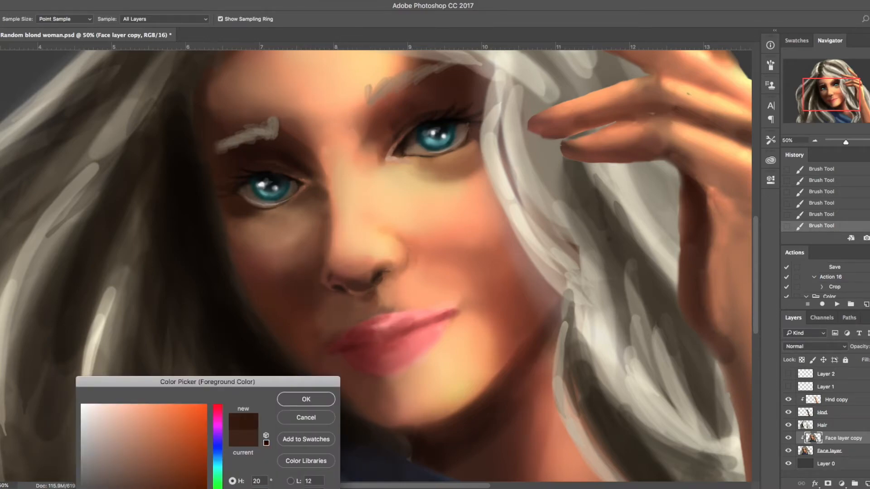
left_click(306, 399)
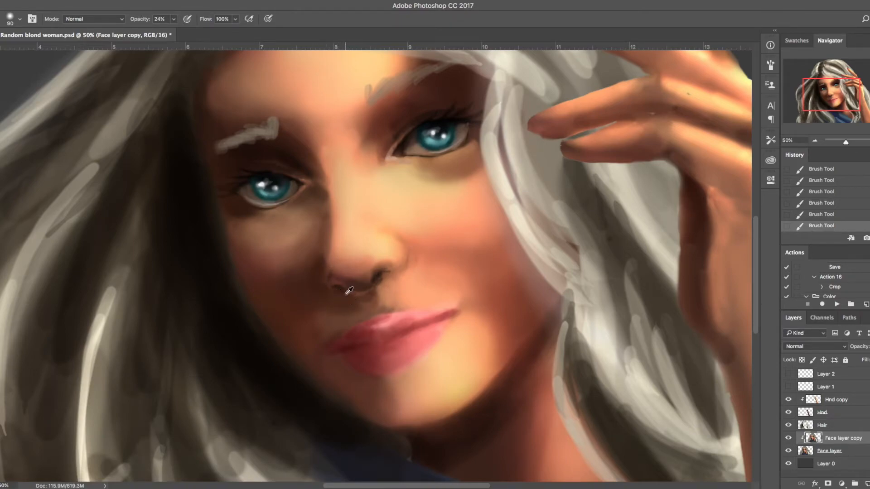
Sample nearby skin tones, blend the underside and tip of the nose with a 70 px brush, and save the document
left_click(344, 311, "alt")
key("super+s")
key("bracketleft")
key("bracketleft")
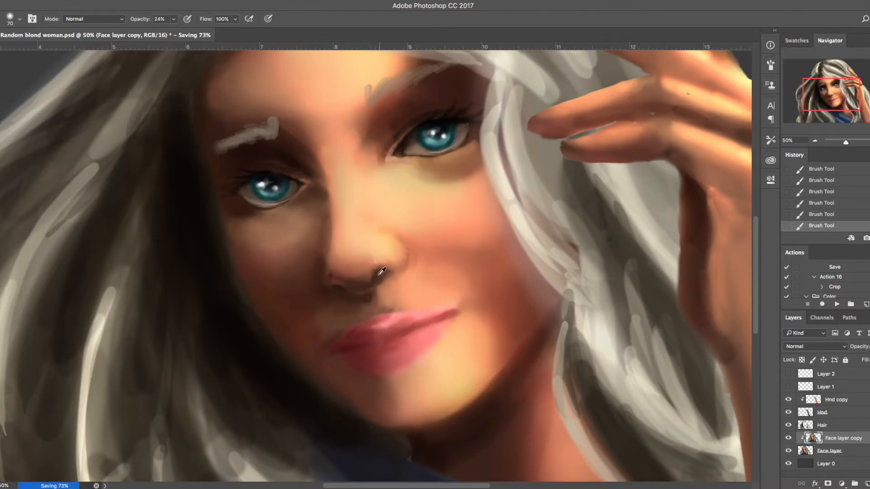
left_click(358, 272, "alt")
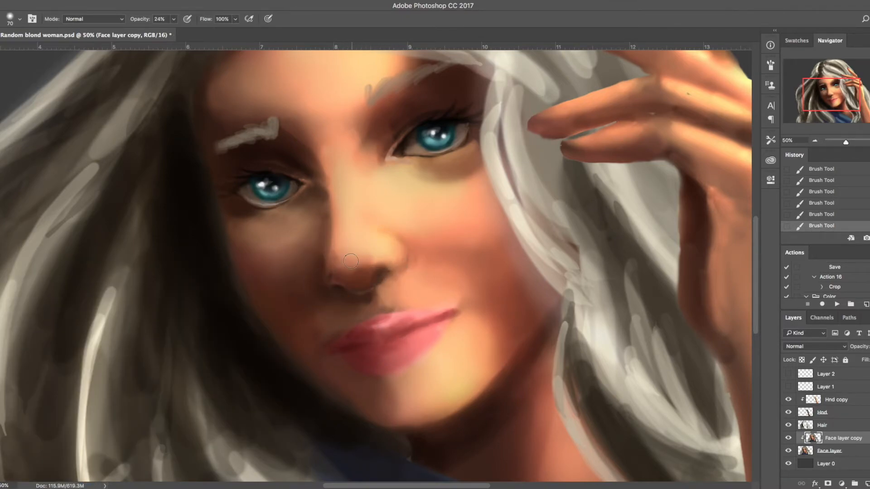
key("super+s")
left_click(316, 253, "alt")
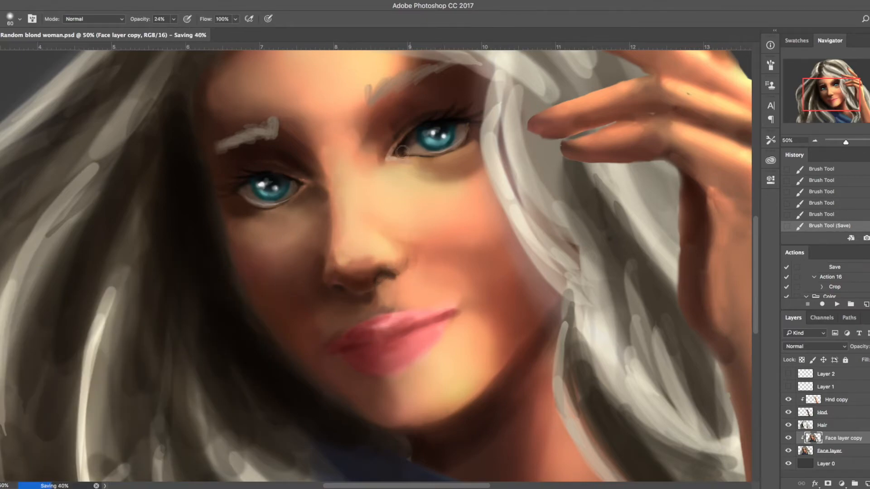
Enlarge the brush, blend the skin along the nose bridge, nose sides and adjoining cheek, and save the document
key("bracketright")
key("bracketright")
key("bracketright")
key("bracketright")
key("bracketright")
left_click_drag(321, 246, 323, 226)
left_click_drag(407, 245, 430, 252)
left_click(405, 233)
key("bracketleft")
left_click_drag(496, 172, 509, 222)
left_click(349, 289)
left_click_drag(312, 186, 307, 147)
key("super+s")
Reduce the brush to 60 px, pick a dark red and paint the parting line between the lips
key("bracketleft")
key("bracketleft")
key("bracketleft")
key("bracketleft")
key("bracketleft")
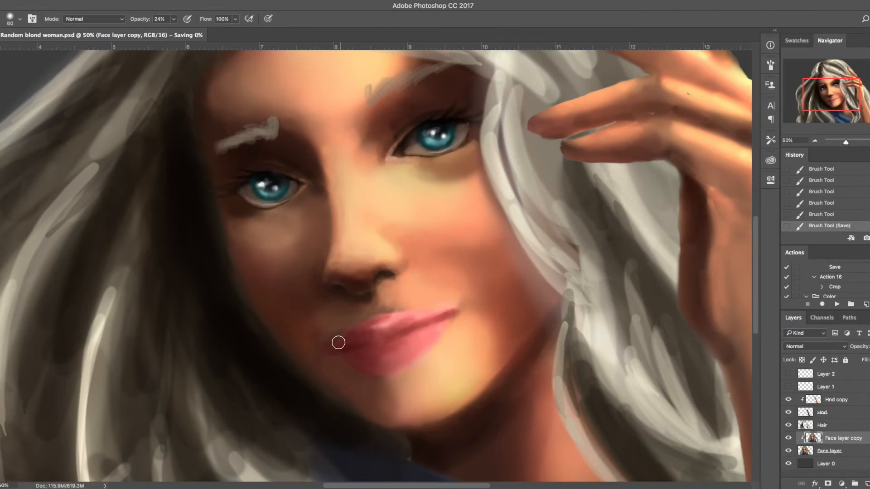
key("n")
left_click(124, 369)
left_click(256, 285)
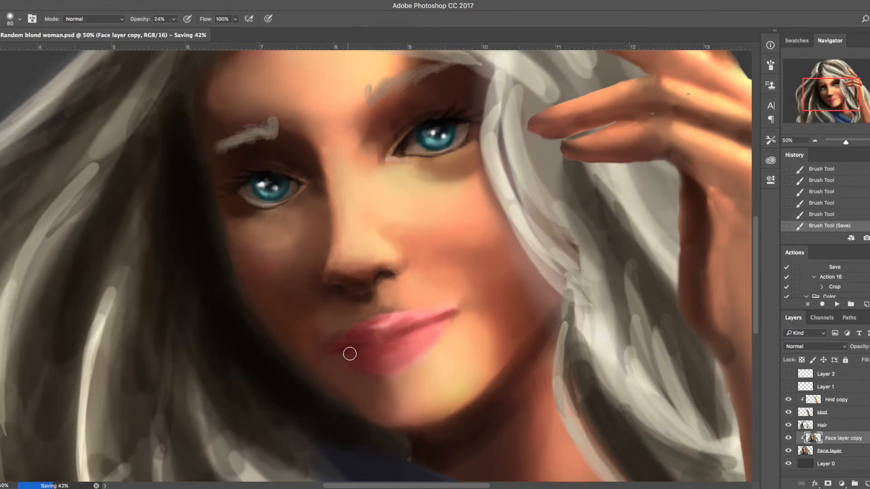
mouse_move(355, 345)
left_mouse_down()
mouse_move(329, 348)
mouse_move(389, 342)
mouse_move(366, 344)
mouse_move(448, 315)
left_mouse_up()
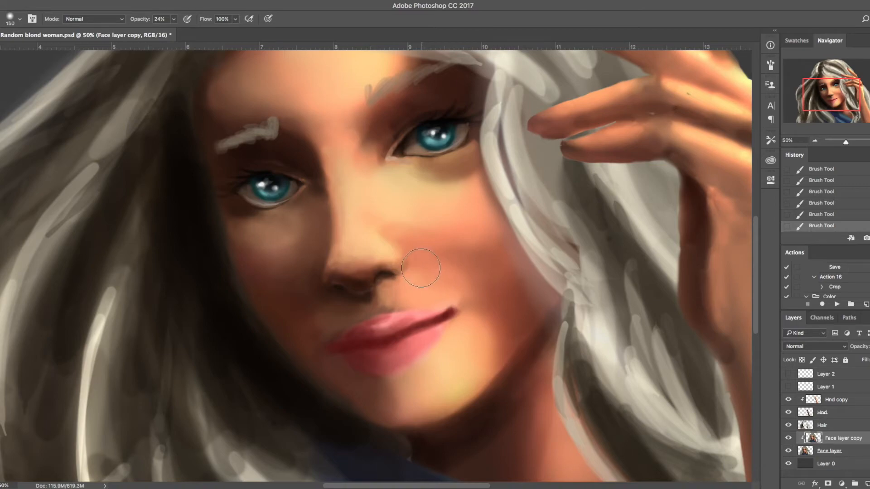
Sample a light skin tone, blend the lit cheek beside the nose and mouth with a large soft brush, and save
left_click(408, 204, "alt")
mouse_move(429, 268)
left_mouse_down()
mouse_move(449, 284)
mouse_move(415, 282)
mouse_move(426, 285)
mouse_move(449, 264)
mouse_move(420, 256)
left_mouse_up()
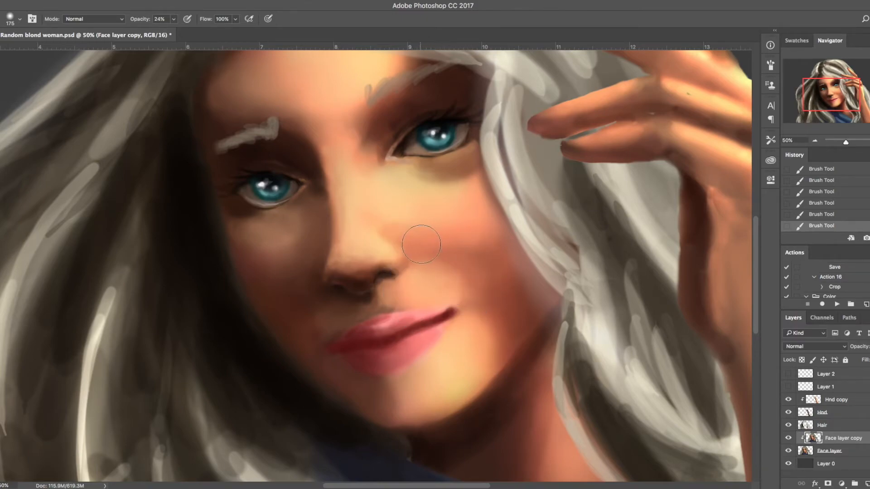
key("bracketleft")
key("bracketleft")
key("bracketright")
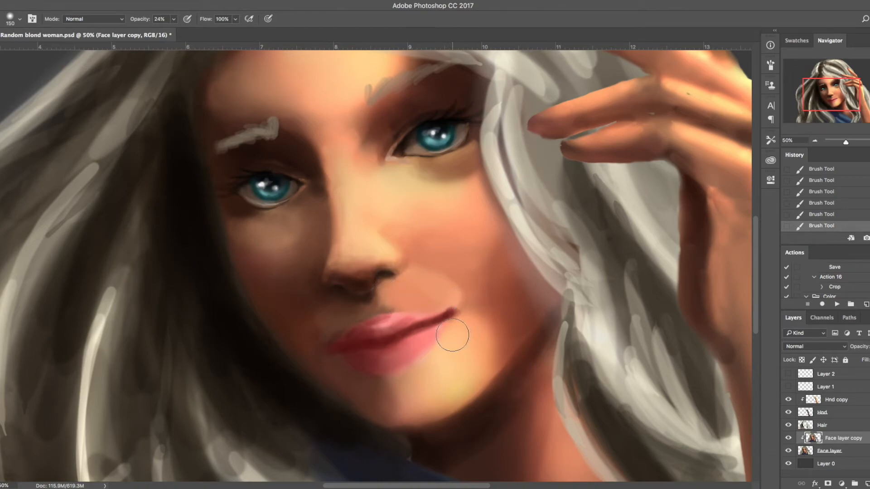
key("bracketright")
key("super+s")
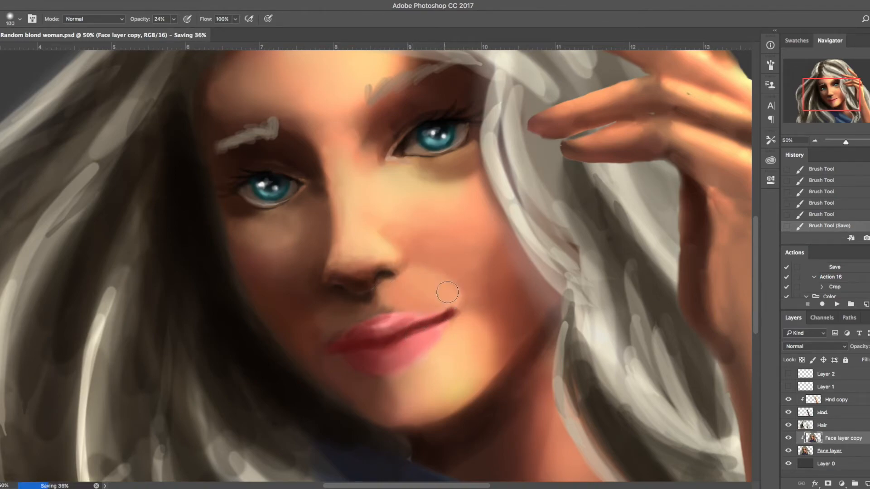
Sample the cheek tone and lighten the skin between the nose and the upper lip
left_click(462, 280, "alt")
left_click_drag(426, 298, 376, 317)
left_click(364, 320, "alt")
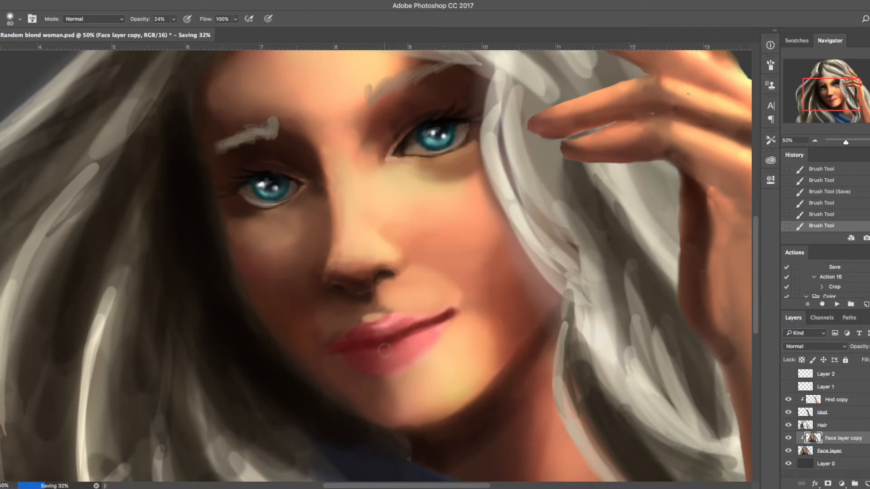
Choose a deeper red foreground color and repaint the upper and lower lips
key("n")
left_click(367, 351)
left_click(129, 384)
key("Return")
mouse_move(328, 350)
left_mouse_down()
mouse_move(364, 344)
mouse_move(331, 349)
mouse_move(382, 357)
mouse_move(347, 355)
mouse_move(368, 369)
mouse_move(392, 369)
mouse_move(411, 357)
mouse_move(362, 364)
mouse_move(406, 365)
mouse_move(385, 368)
mouse_move(425, 355)
mouse_move(407, 363)
mouse_move(432, 340)
mouse_move(399, 367)
mouse_move(446, 322)
mouse_move(415, 362)
mouse_move(443, 317)
mouse_move(394, 368)
left_mouse_up()
mouse_move(361, 336)
left_mouse_down()
mouse_move(403, 338)
mouse_move(363, 359)
mouse_move(378, 356)
mouse_move(352, 352)
mouse_move(362, 345)
mouse_move(351, 335)
mouse_move(376, 355)
mouse_move(362, 334)
left_mouse_up()
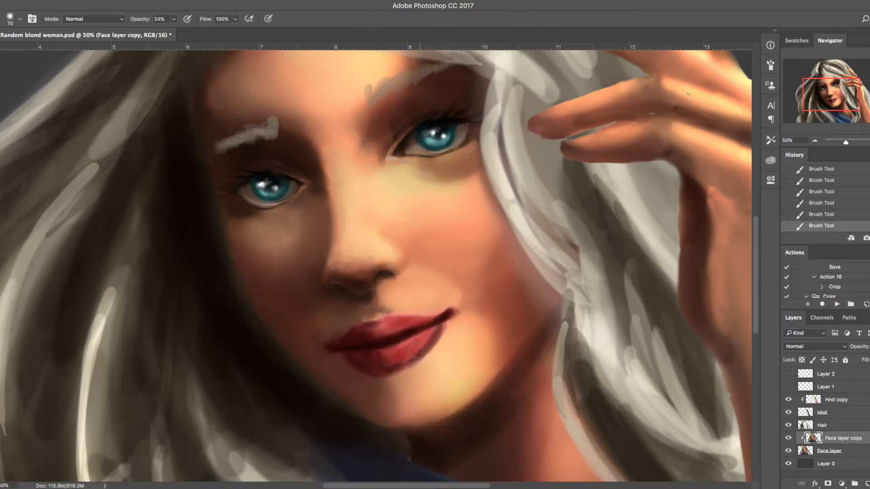
Blend the skin beneath the lower lip to refine its lower edge and shadow
mouse_move(363, 383)
left_mouse_down()
mouse_move(382, 366)
mouse_move(373, 383)
mouse_move(428, 375)
mouse_move(371, 385)
left_mouse_up()
key("[")
key("[")
key("[")
key("[")
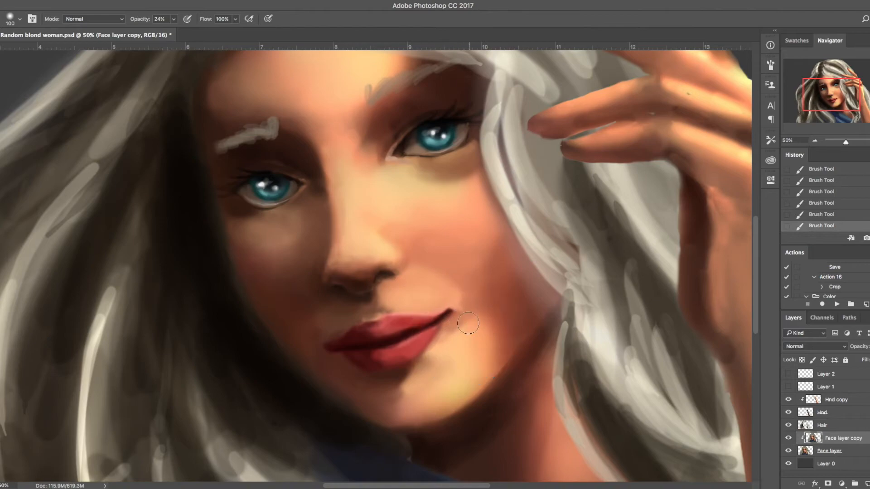
Add bright highlights to the upper and lower lips using a small Color Dodge brush at 6% opacity, and save
key("bracketleft")
key("bracketleft")
key("bracketleft")
key("bracketleft")
key("bracketleft")
key("bracketleft")
key("bracketleft")
key("bracketleft")
key("bracketleft")
key("bracketleft")
key("n")
left_click(86, 301)
left_click(230, 282)
left_click(109, 19)
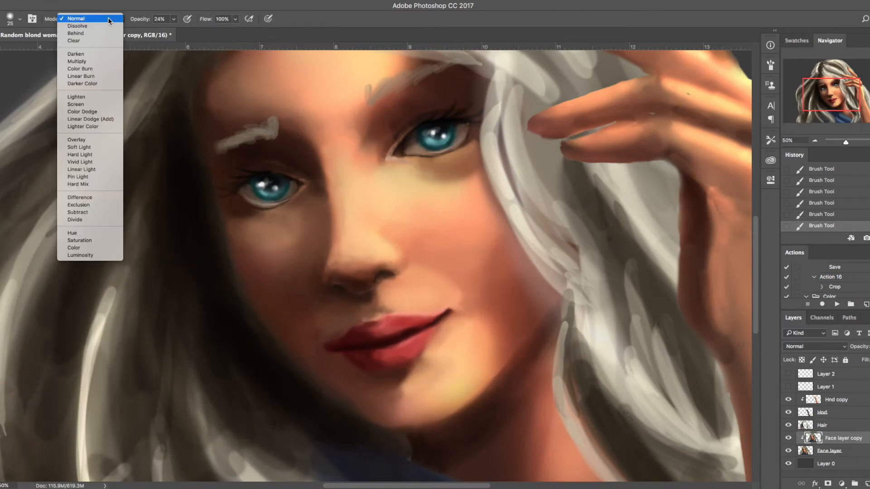
left_click(103, 111)
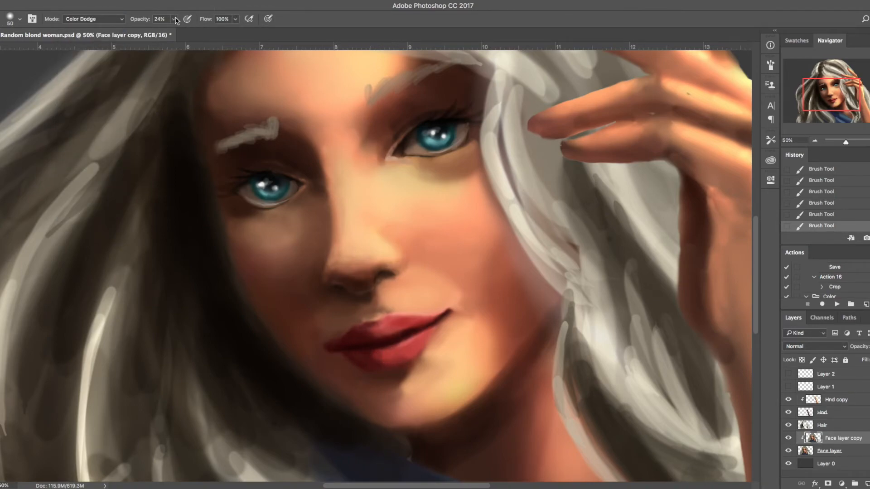
right_click(377, 332)
left_click_drag(441, 381, 410, 377)
left_click(369, 352)
mouse_move(366, 359)
left_mouse_down()
mouse_move(369, 334)
mouse_move(383, 360)
left_mouse_up()
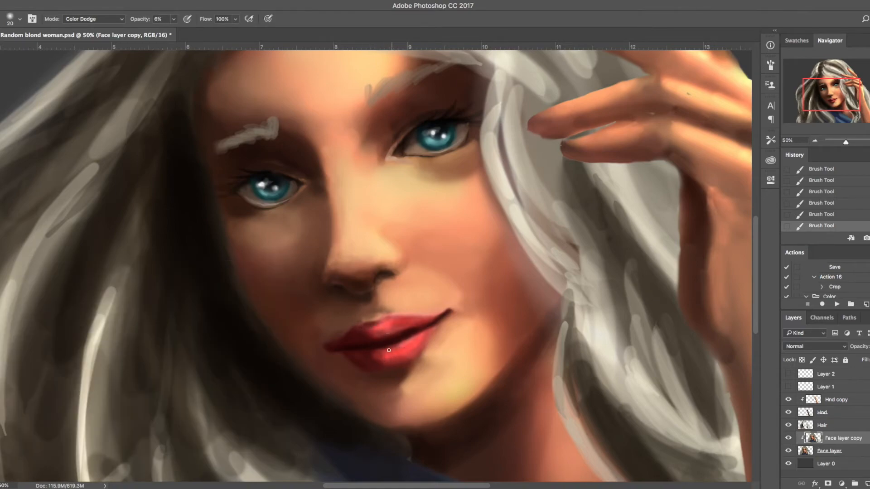
key("ctrl+s")
Return the brush to Normal mode, soften the highlight on the lower lip, and save
left_click(110, 15)
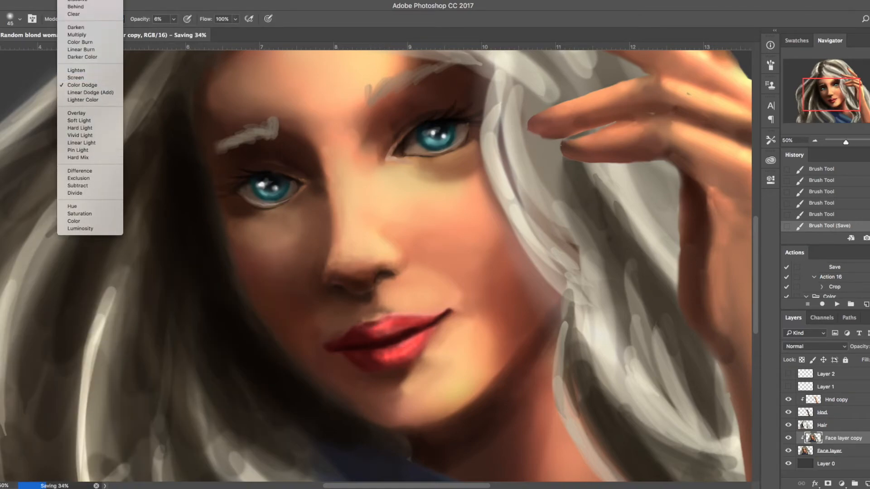
left_click(79, 7)
left_click(396, 352)
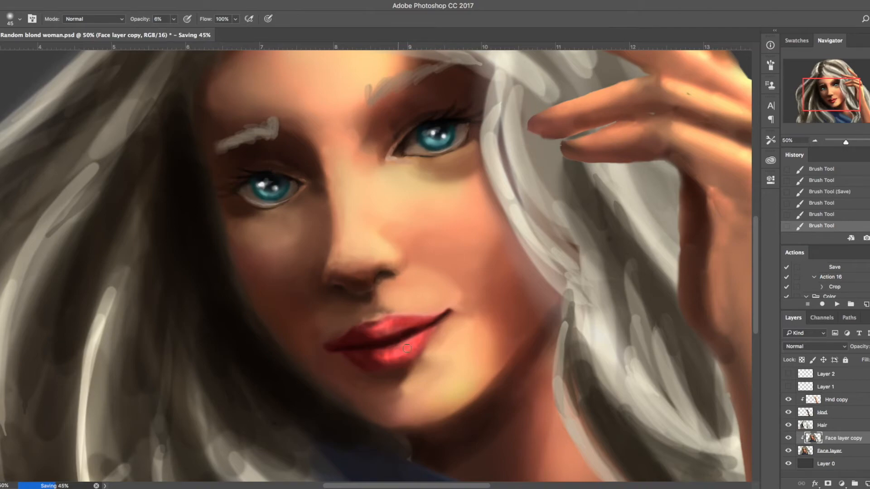
key("ctrl+s")
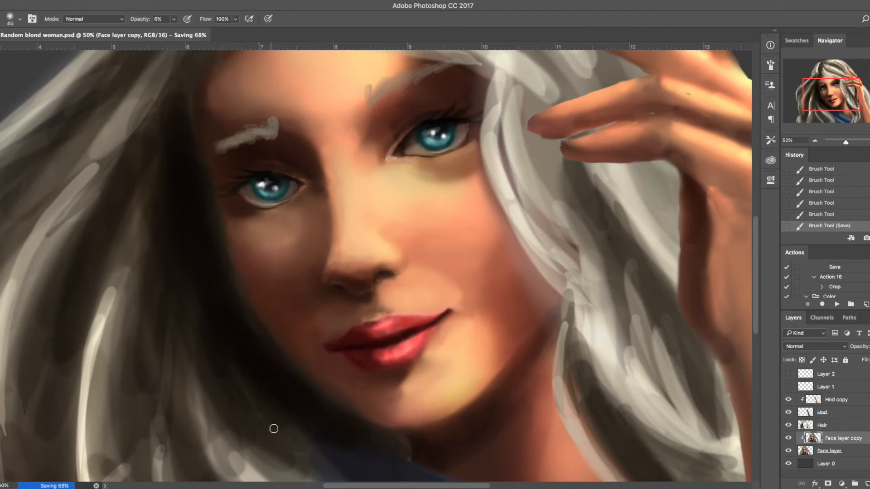
Choose the pale peach foreground color ffe0ad and lighten the skin above the upper lip and at the mouth corner
key("bracketright")
key("bracketright")
key("bracketright")
key("bracketright")
left_click_drag(389, 310, 399, 312)
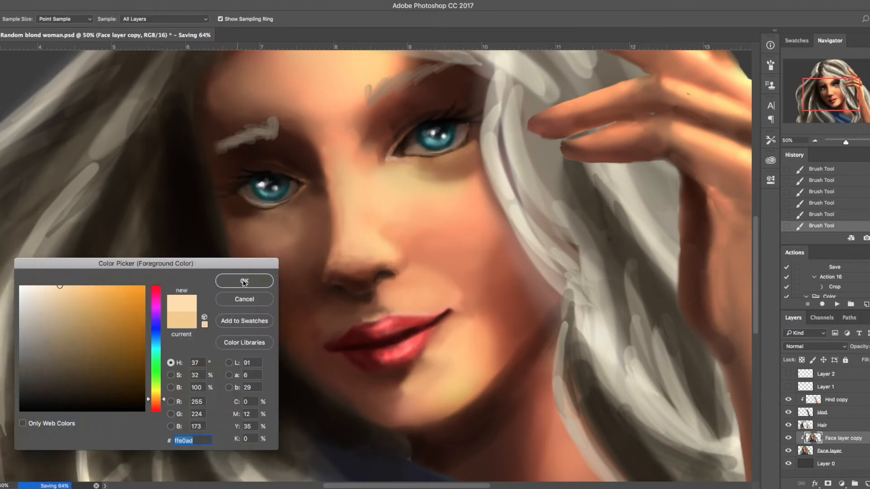
left_click(245, 282)
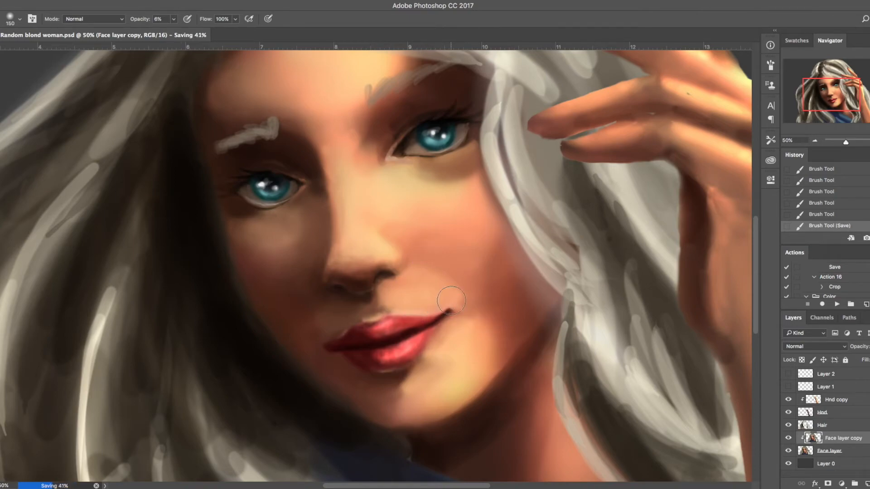
mouse_move(431, 301)
left_mouse_down()
mouse_move(412, 300)
mouse_move(430, 295)
mouse_move(408, 289)
mouse_move(448, 299)
left_mouse_up()
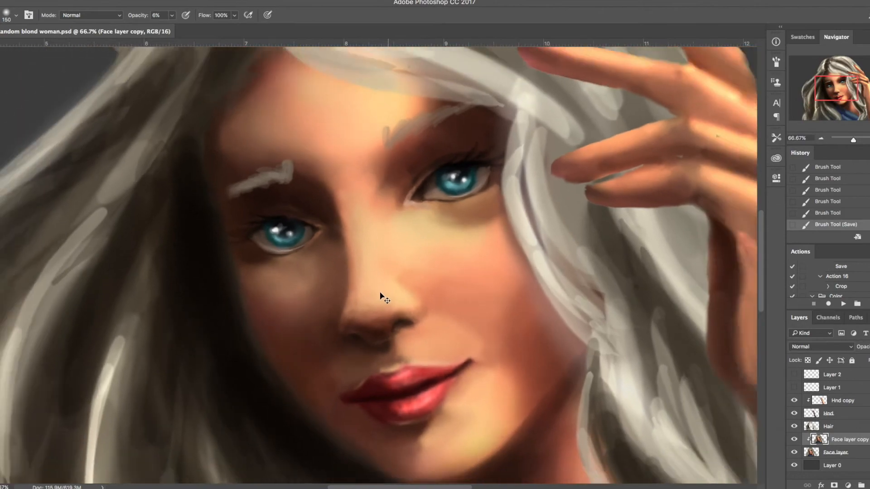
Choose the speckled 66 px texture brush, size it to 166 px, and open its detailed brush settings
key("ctrl+minus")
key("ctrl+minus")
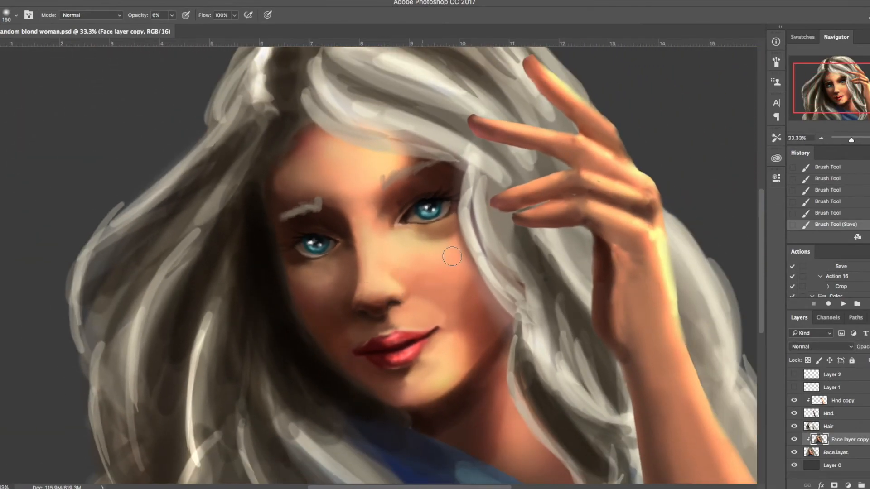
key("ctrl+minus")
key("bracketright")
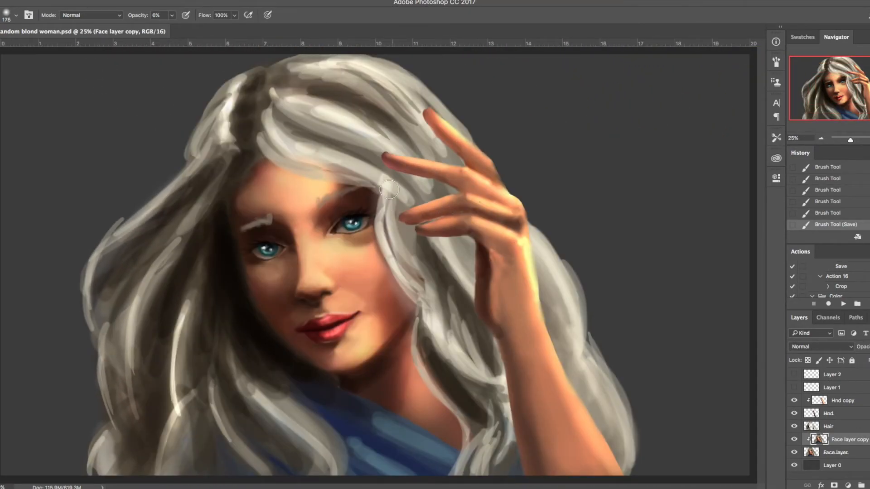
right_click(271, 187)
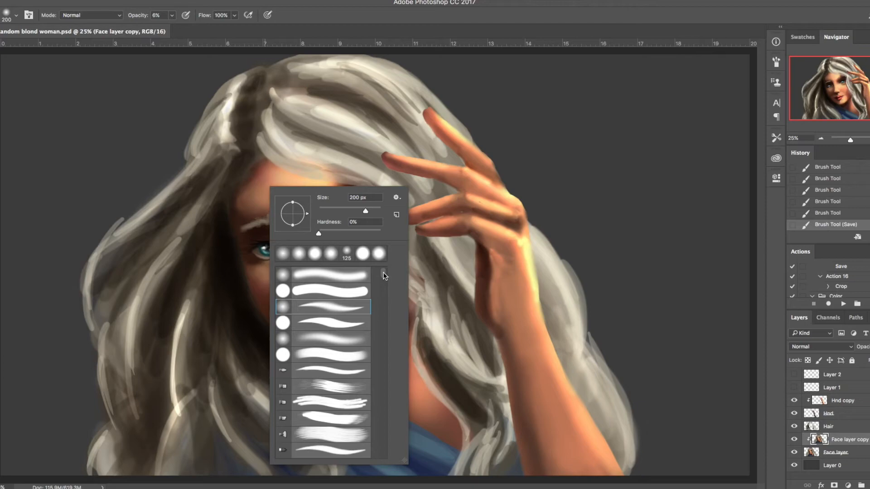
mouse_move(383, 275)
left_mouse_down()
mouse_move(384, 449)
mouse_move(383, 376)
left_mouse_up()
left_click(330, 404)
left_click_drag(357, 209, 361, 211)
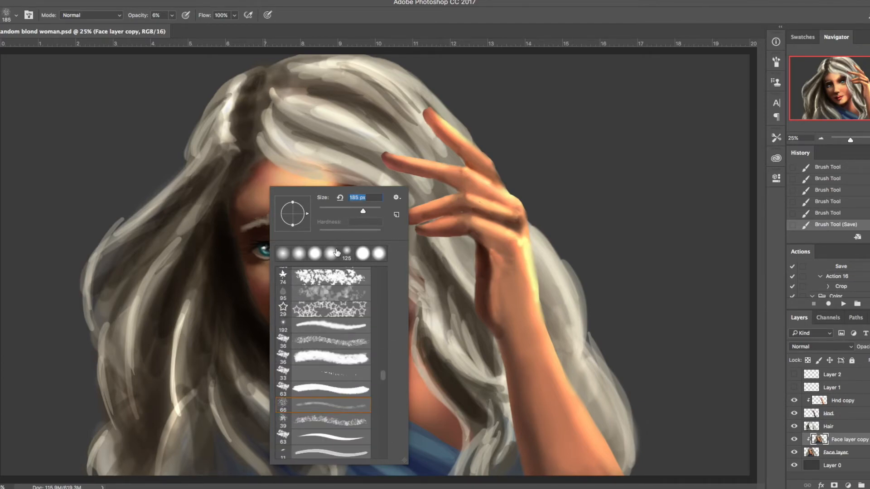
left_click_drag(371, 210, 372, 209)
left_click(360, 209)
left_click(776, 62)
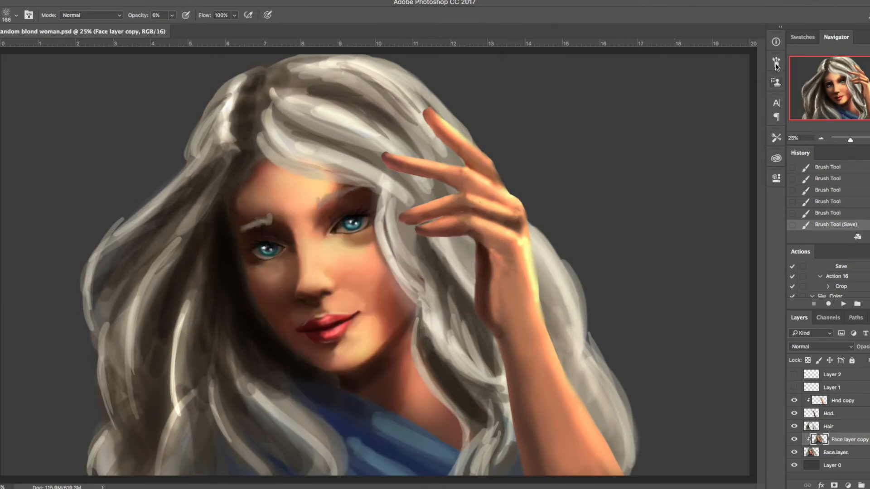
left_click(775, 62)
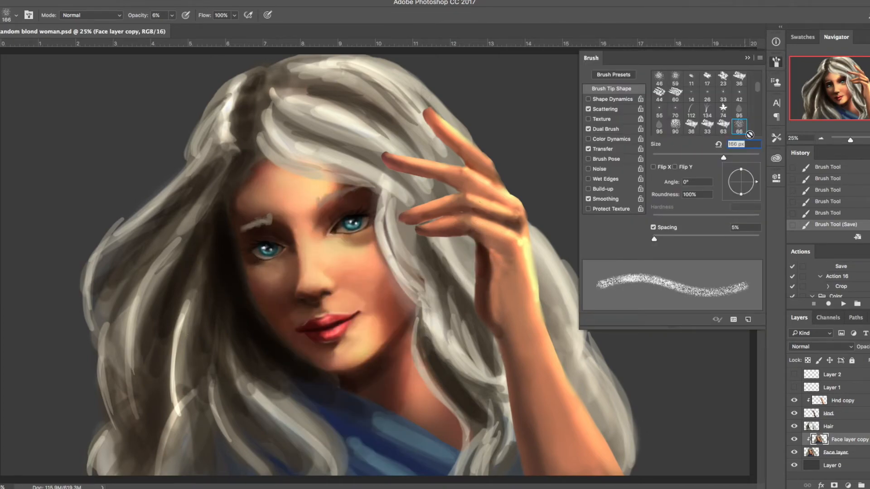
Try 8% spacing, 23% size jitter and 51% angle jitter on the speckled brush, and undo the test stroke on the cheek
left_click(612, 99)
left_click(230, 1)
mouse_move(282, 0)
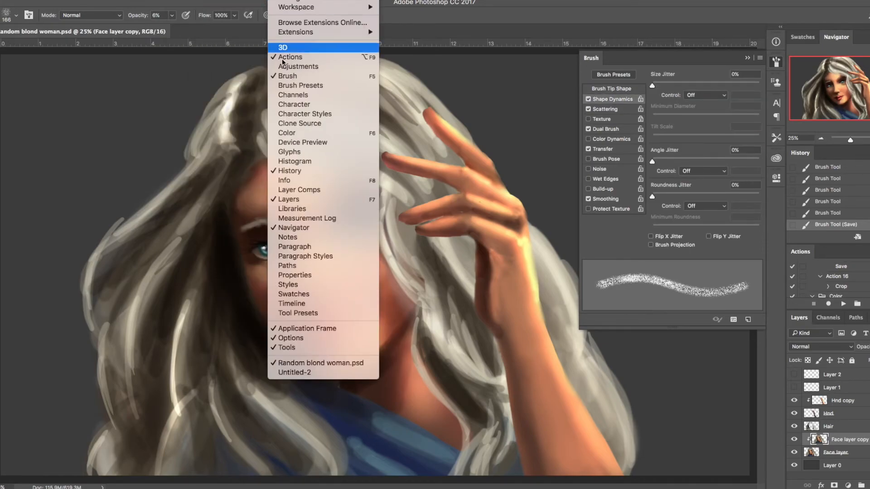
left_click(297, 66)
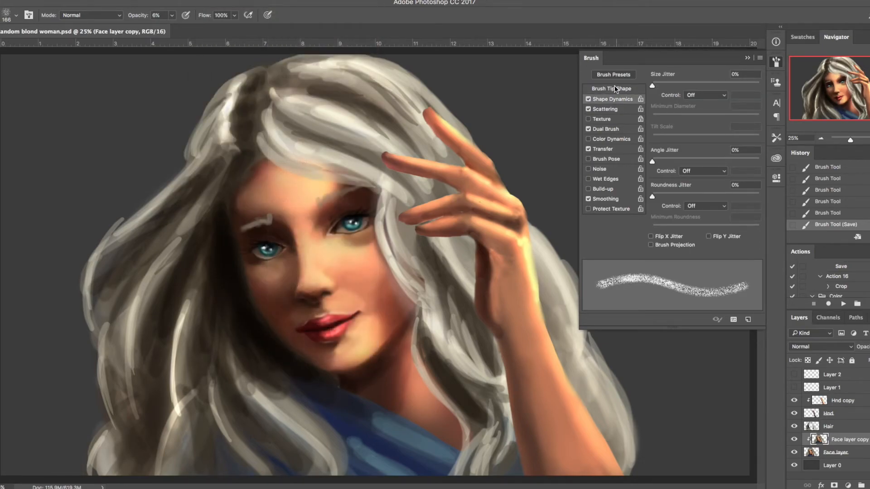
left_click(612, 89)
left_click_drag(654, 237, 656, 239)
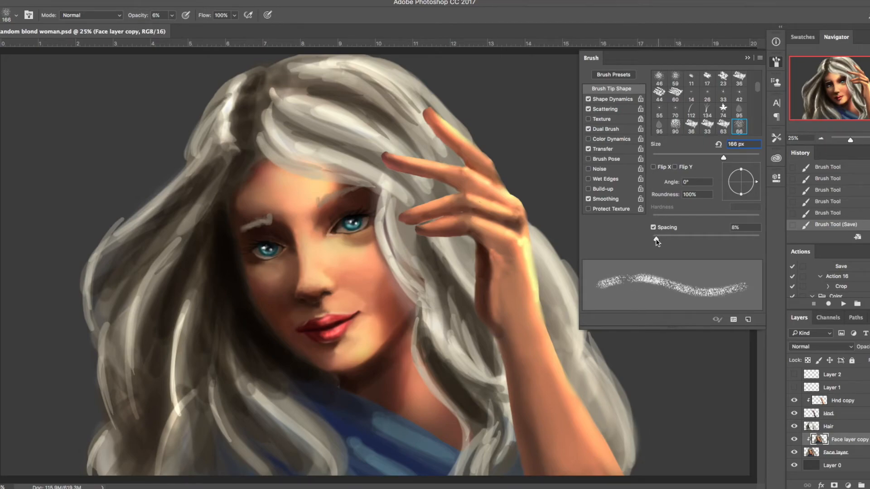
left_click(632, 99)
left_click_drag(652, 85, 676, 84)
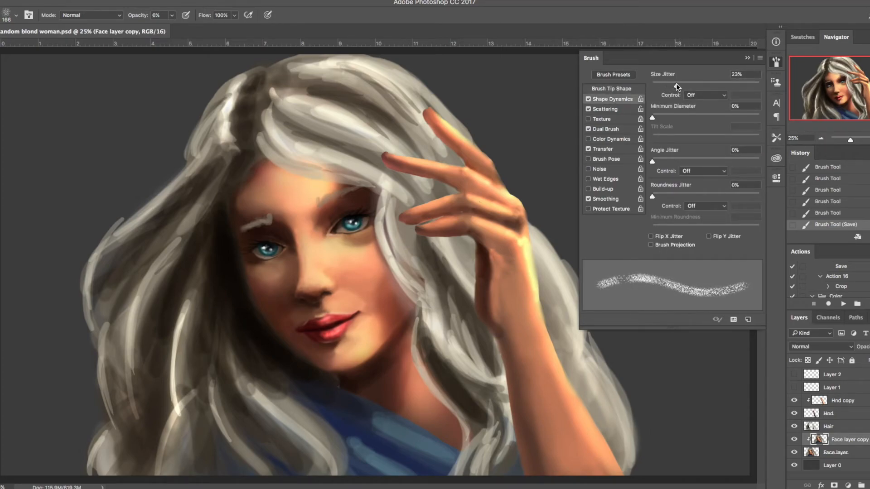
left_click_drag(652, 161, 706, 160)
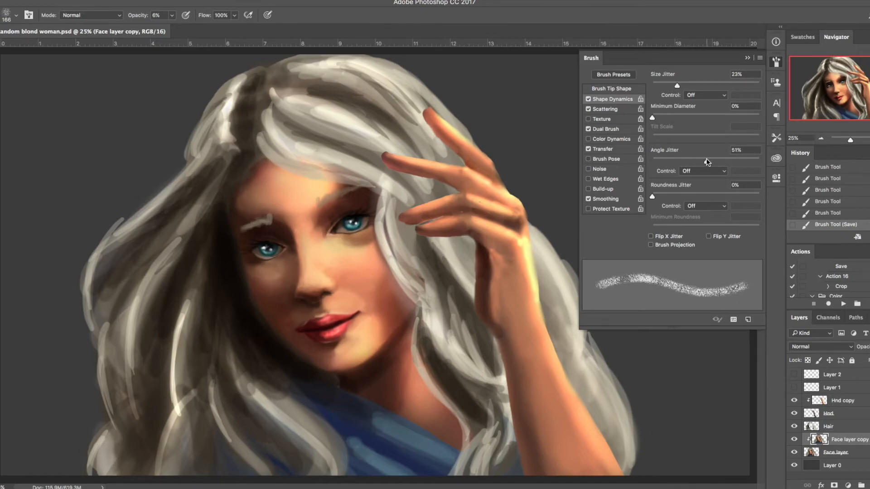
mouse_move(344, 272)
left_mouse_down()
mouse_move(272, 302)
mouse_move(311, 334)
mouse_move(415, 335)
mouse_move(362, 410)
left_mouse_up()
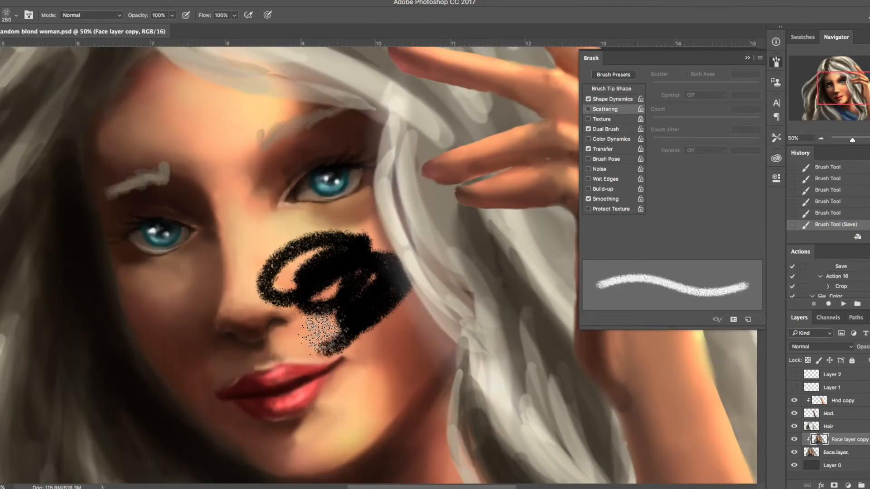
key("ctrl+z")
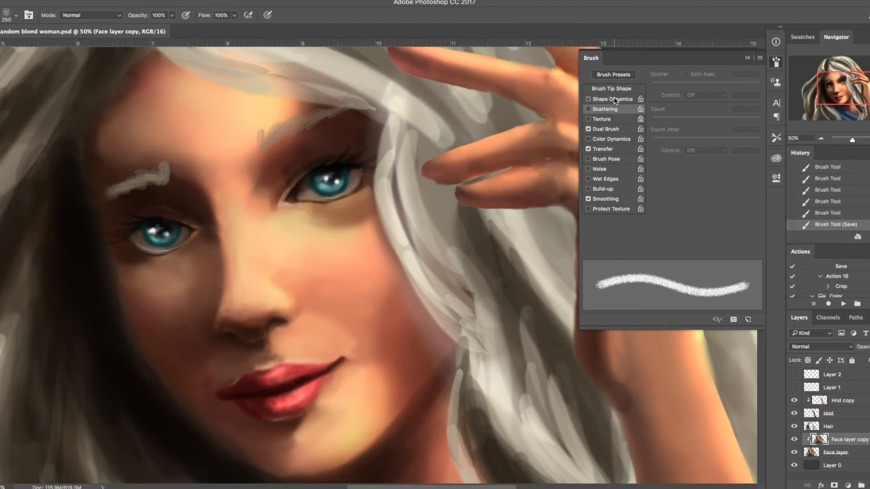
Turn off Shape Dynamics, set the spacing to 30%, and test the speckled brush on the cheek in Color Dodge mode
left_click(614, 99)
left_click(612, 89)
left_click_drag(694, 238, 668, 239)
left_click_drag(349, 262, 384, 324)
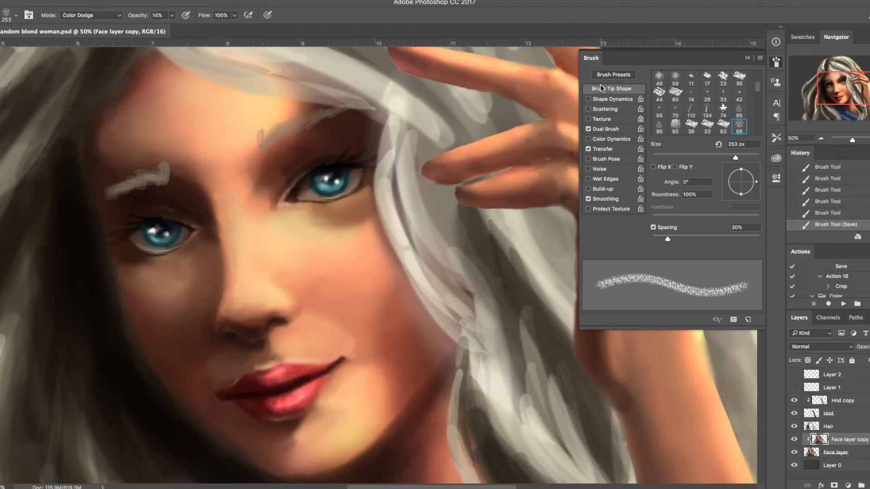
left_click(591, 57)
left_click(317, 250)
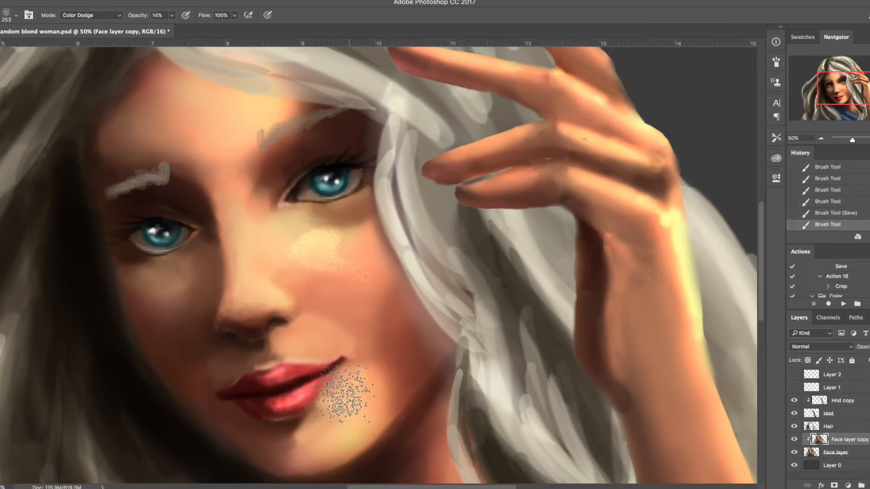
Lower the brush opacity to 5% and dab enlarged Color Dodge speckles over the cheek, nose and mouth area as skin texture
left_click(172, 17)
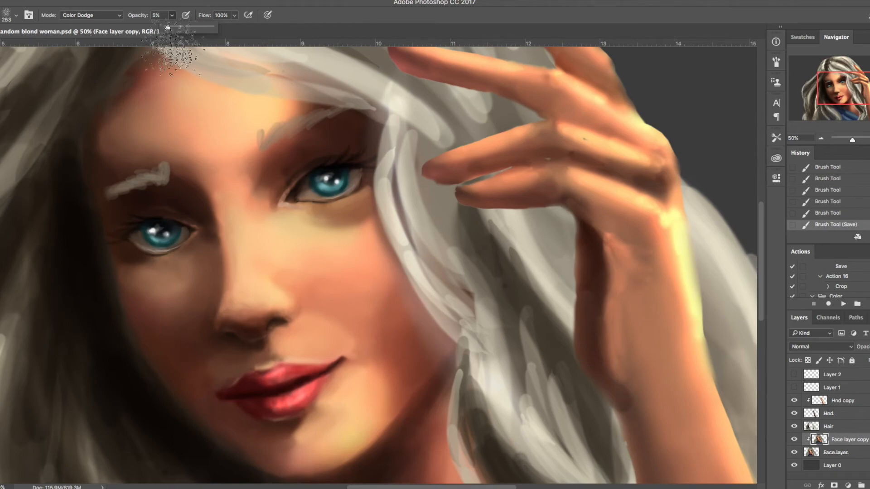
left_click(290, 224)
key("bracketright")
key("bracketright")
mouse_move(326, 252)
left_mouse_down()
mouse_move(312, 248)
mouse_move(365, 249)
left_mouse_up()
left_click_drag(288, 283, 269, 295)
left_click(332, 339)
left_click(355, 402)
left_click(416, 410)
Starting on the Hnd copy layer, apply faint speckled skin shading in Multiply mode with dark red 7d1e1e, and return to Face layer copy
key("super+minus")
left_click(841, 401)
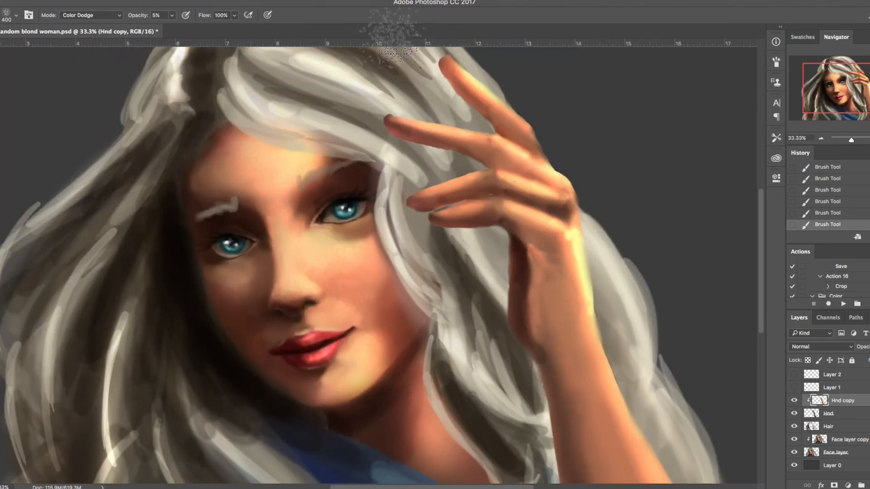
left_click(107, 17)
scroll(87, 97, "up", 3)
left_click(111, 350)
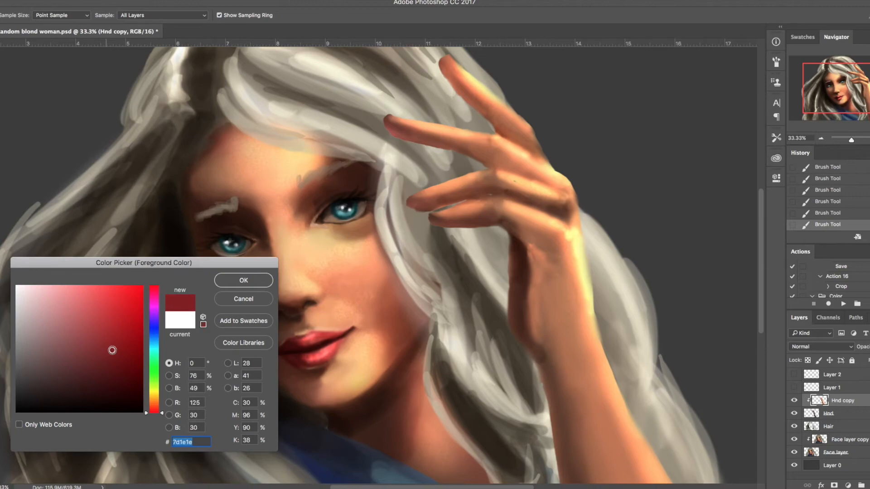
key("Return")
mouse_move(398, 458)
left_mouse_down()
mouse_move(411, 387)
mouse_move(392, 423)
mouse_move(404, 472)
left_mouse_up()
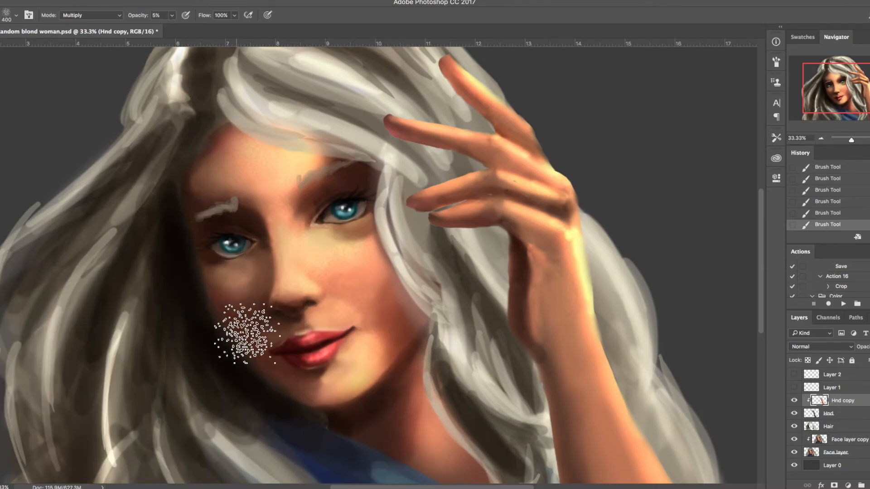
left_click(384, 338, "super")
left_click(587, 471, "super")
left_click(261, 351, "super")
Switch to a soft round 150 px brush and set its blending mode to Color Dodge
key("super+plus")
key("bracketleft")
key("bracketleft")
key("bracketleft")
key("bracketleft")
key("bracketleft")
right_click(295, 256)
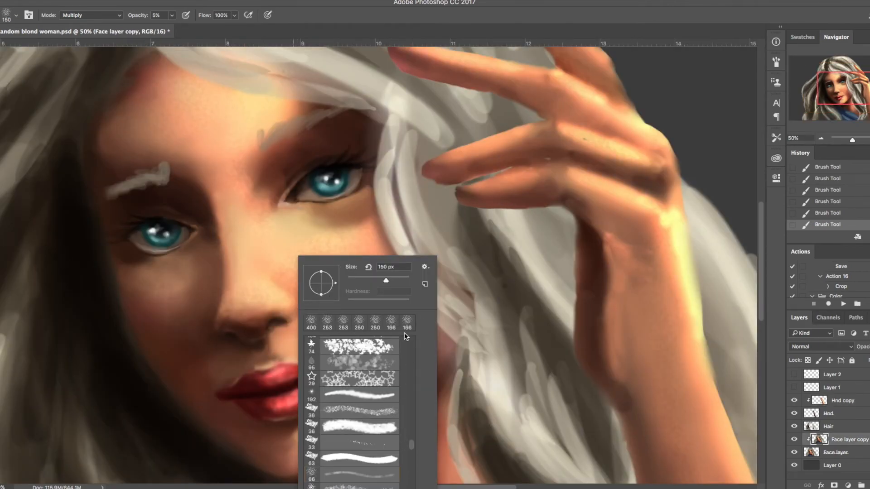
scroll(416, 431, "up", 2)
double_click(385, 351)
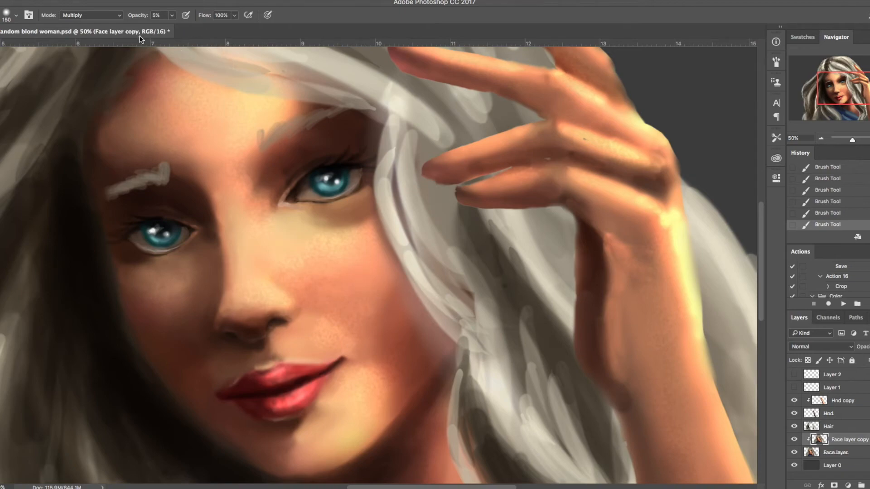
left_click(98, 17)
left_click(111, 4)
left_click(108, 16)
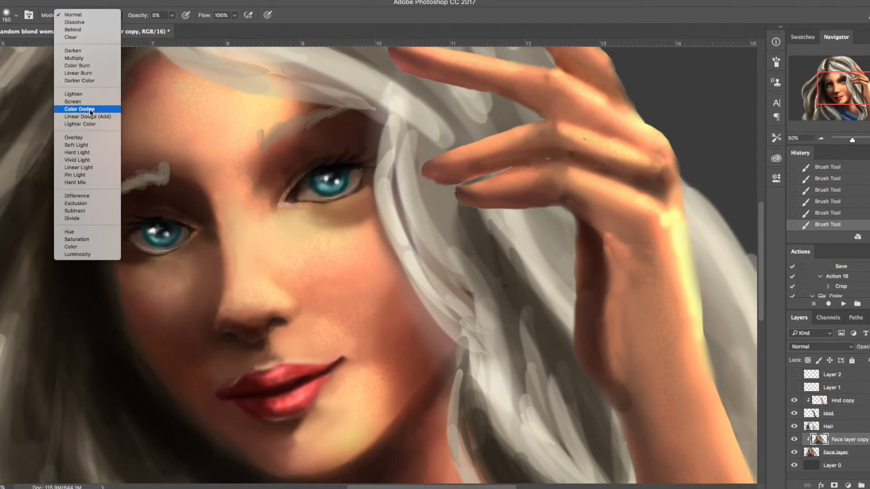
scroll(107, 111, "down", 1)
left_click(80, 93)
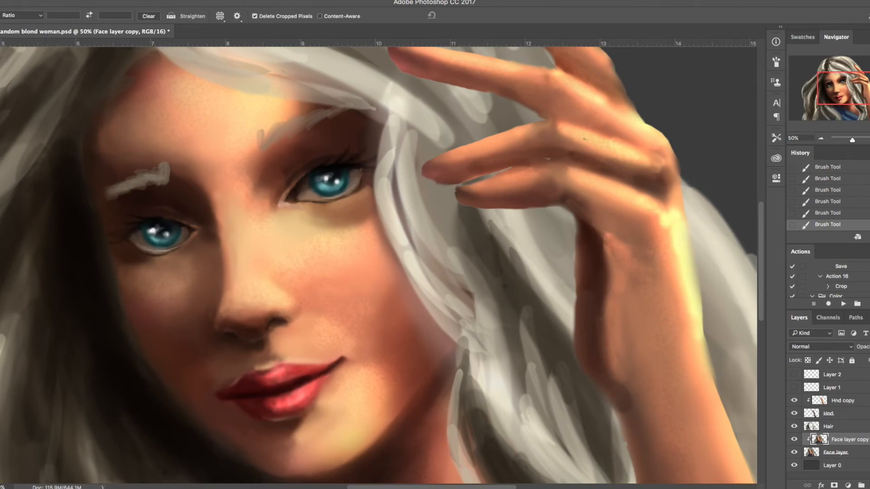
Enlarge the soft brush to 300 px and brighten the lit cheek and nose at 5% opacity
key("bracketright")
key("bracketright")
key("bracketright")
key("bracketright")
mouse_move(297, 241)
left_mouse_down()
mouse_move(260, 222)
mouse_move(331, 243)
mouse_move(254, 289)
mouse_move(259, 280)
mouse_move(225, 215)
mouse_move(236, 304)
mouse_move(241, 251)
mouse_move(244, 295)
left_mouse_up()
key("super+minus")
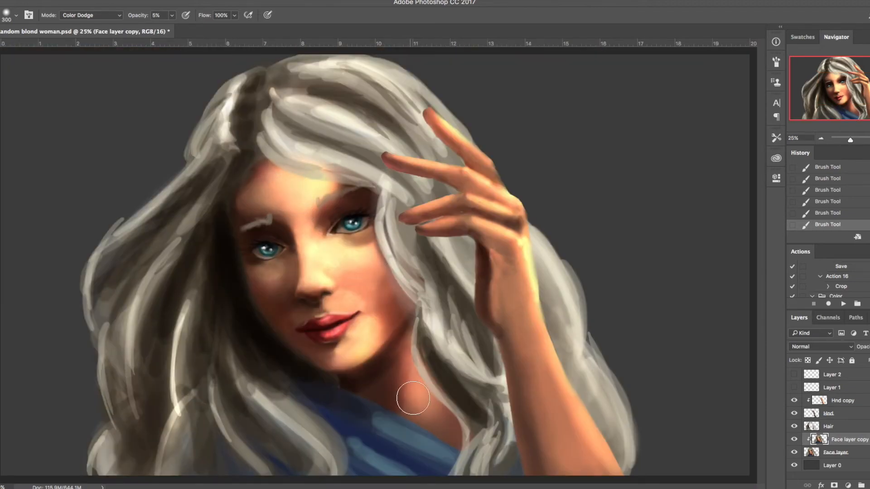
Duplicate the Hair layer and clip the copy to the original hair
left_click(845, 427)
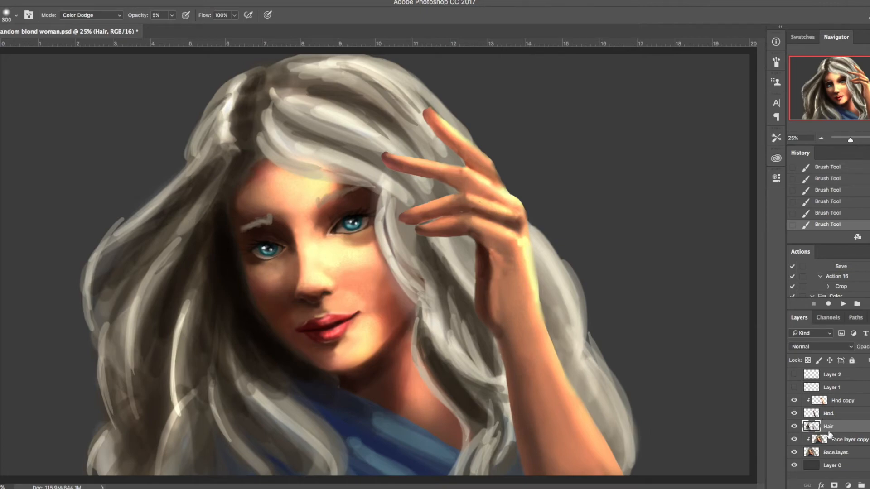
key("super+j")
left_click(828, 434, "alt")
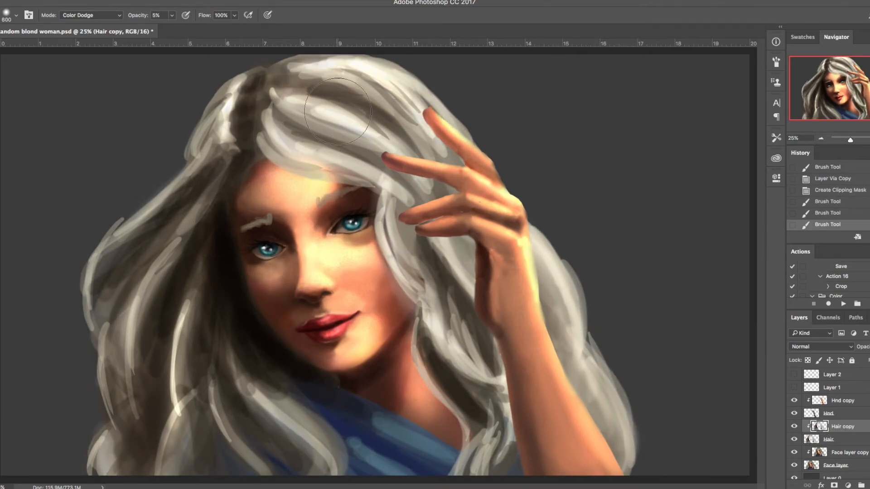
Brighten the upper hair with Color Dodge, and tint the shaded hair with orange ce9149 in Multiply mode at 29% opacity
mouse_move(372, 105)
left_mouse_down()
mouse_move(394, 78)
mouse_move(576, 332)
mouse_move(634, 434)
mouse_move(561, 283)
left_mouse_up()
left_click(88, 15)
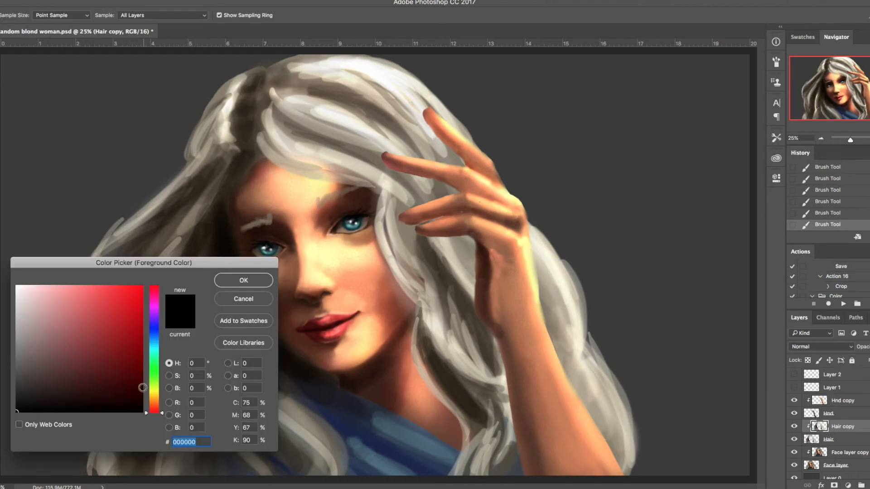
left_click(155, 402)
left_click(98, 308)
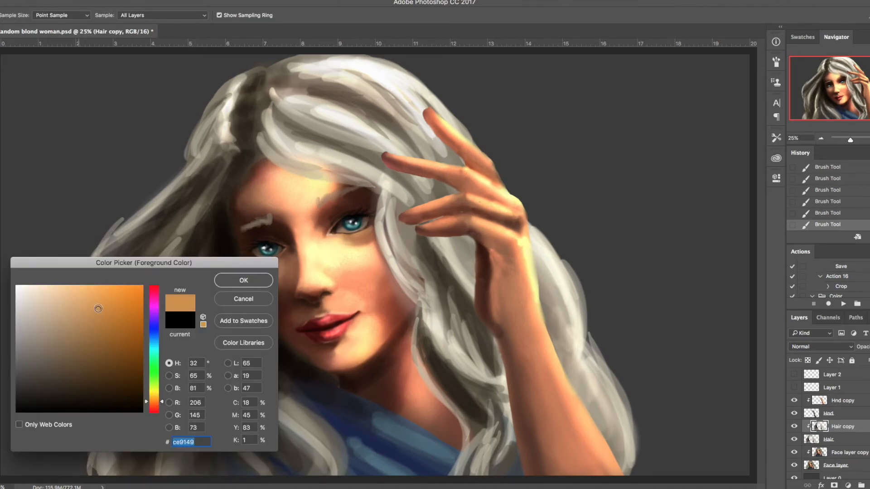
left_click(251, 283)
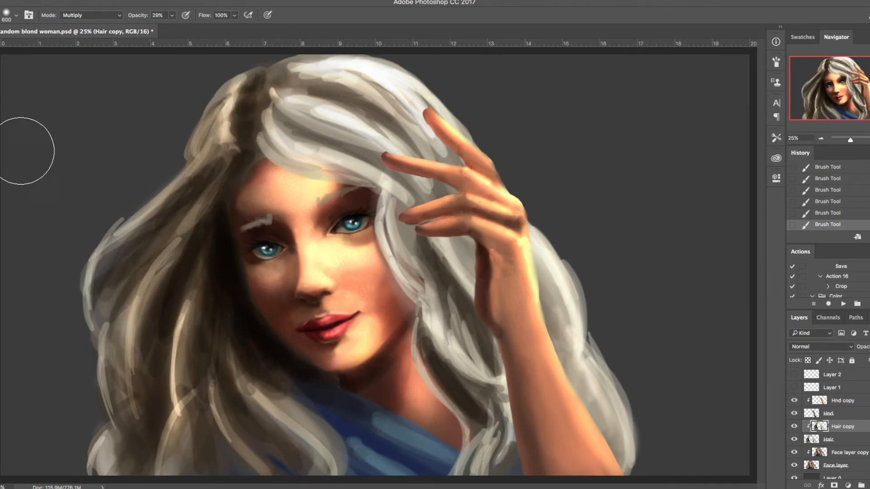
Glaze the light side and crown of the hair with a yellower tone in Overlay mode at 29% opacity, and save the file
left_click(97, 16)
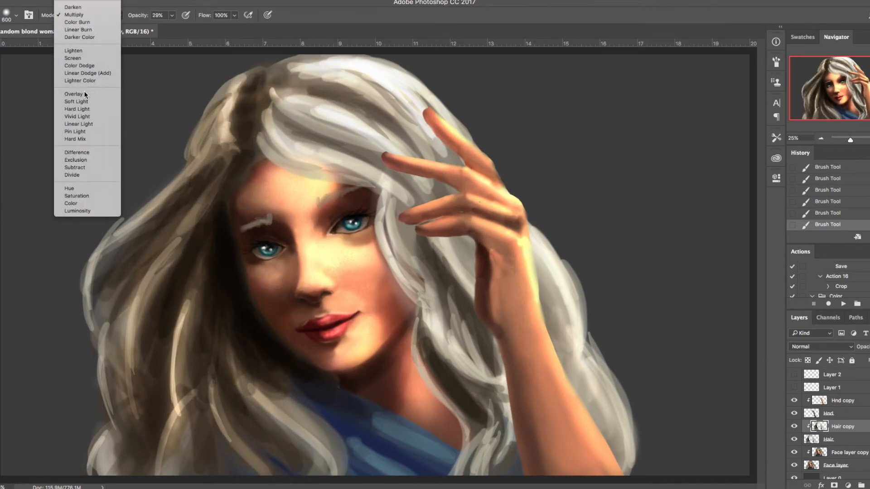
left_click(87, 94)
key("n")
left_click(64, 285)
left_click_drag(158, 401, 157, 396)
left_click(247, 281)
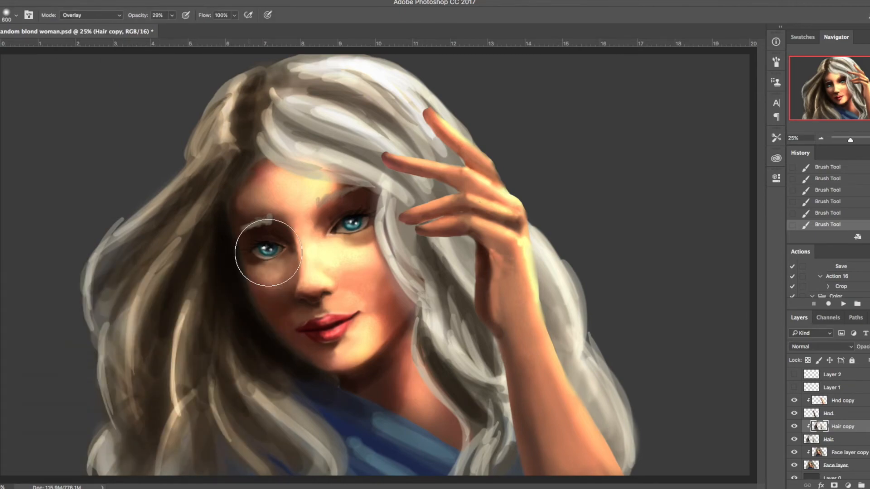
mouse_move(350, 130)
left_mouse_down()
mouse_move(371, 79)
mouse_move(435, 271)
mouse_move(558, 339)
mouse_move(480, 435)
mouse_move(475, 385)
left_mouse_up()
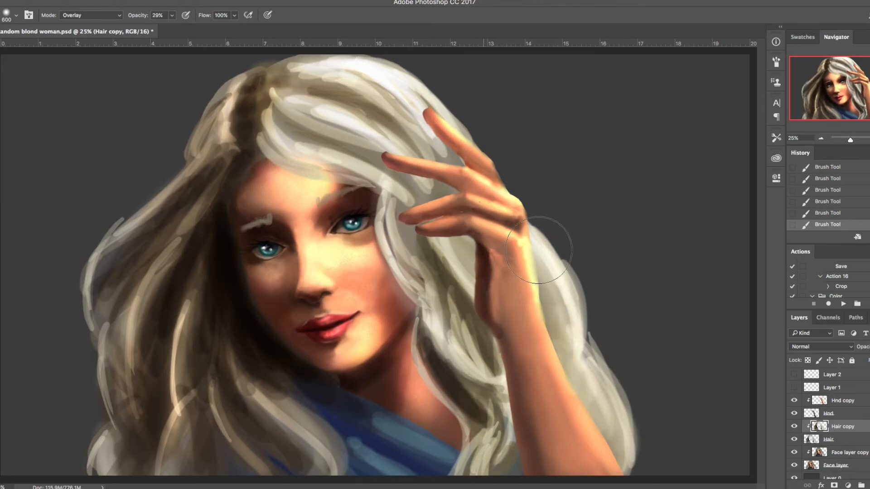
left_click_drag(424, 110, 294, 91)
key("super+s")
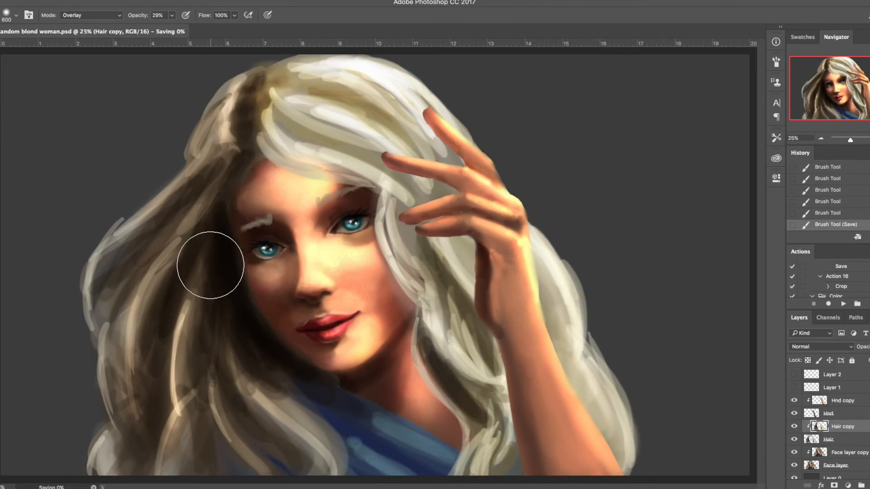
Set the brush to 100 px, Normal mode and 19% opacity, and merge the Hair copy layer into Hair
key("bracketleft")
key("bracketleft")
key("bracketleft")
key("bracketleft")
key("bracketleft")
key("bracketleft")
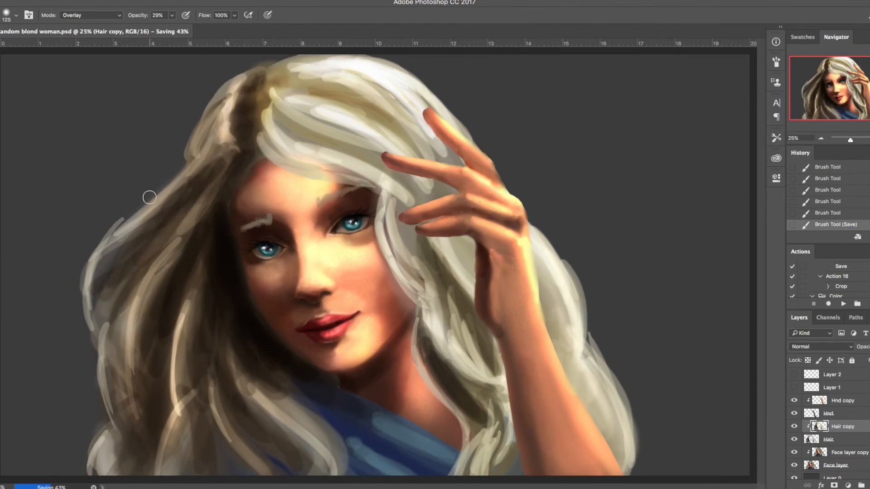
left_click(87, 15)
left_click(79, 6)
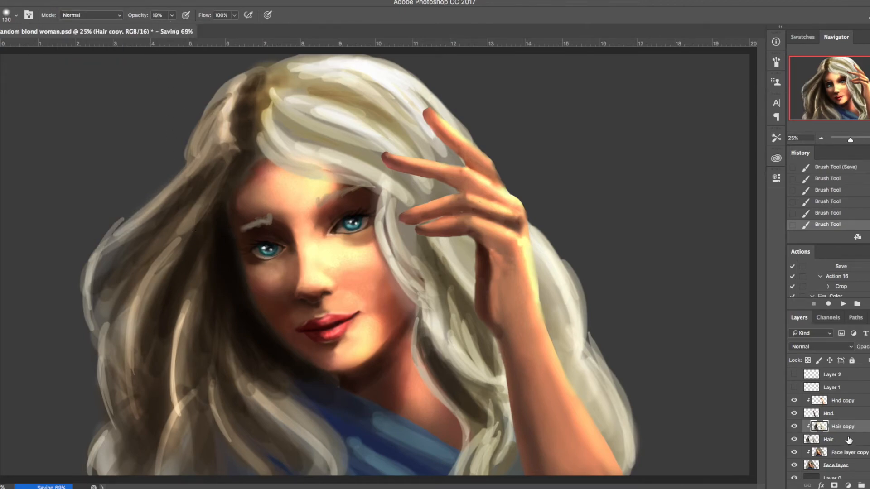
key("ctrl+e")
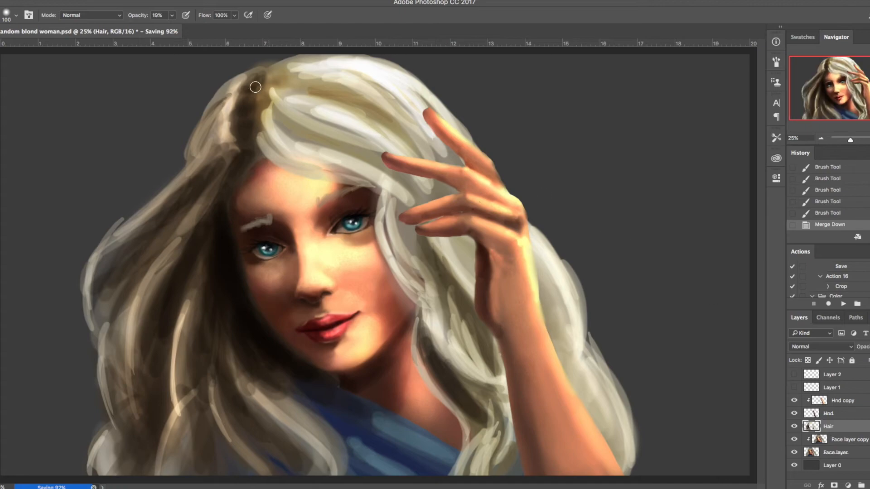
Smooth the outer edge and paint long flowing strands through the shaded side of the hair with brush sizes down to 60 px
left_click_drag(227, 78, 174, 219)
left_click_drag(230, 94, 192, 134)
left_click_drag(213, 104, 180, 165)
mouse_move(210, 111)
left_mouse_down()
mouse_move(193, 179)
mouse_move(118, 251)
mouse_move(202, 165)
mouse_move(95, 295)
left_mouse_up()
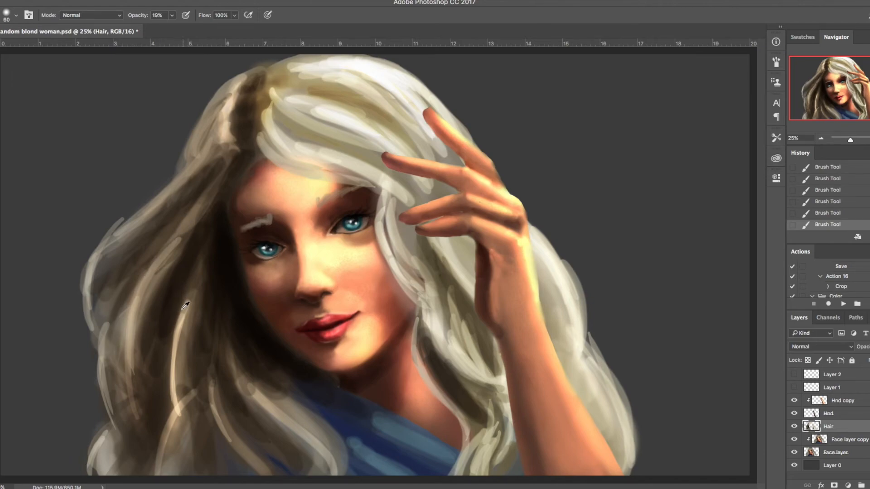
left_click_drag(135, 376, 158, 442)
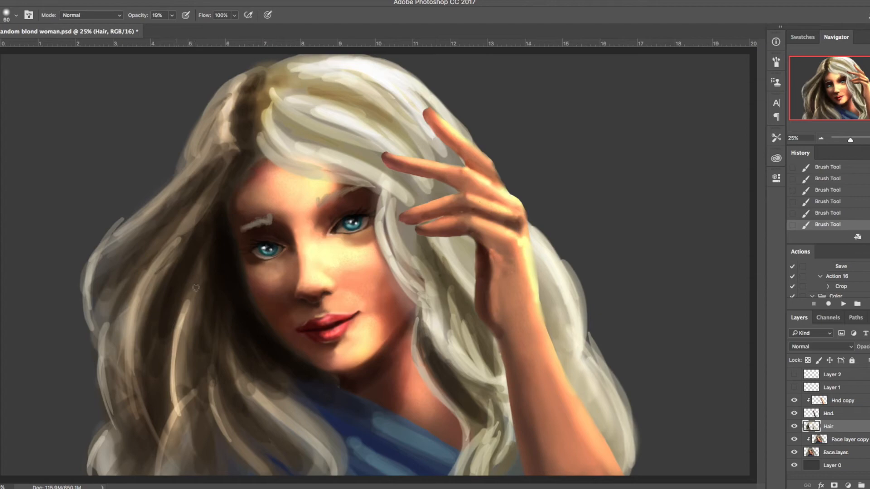
mouse_move(208, 242)
left_mouse_down()
mouse_move(181, 304)
mouse_move(170, 407)
left_mouse_up()
mouse_move(190, 288)
left_mouse_down()
mouse_move(165, 352)
mouse_move(192, 445)
left_mouse_up()
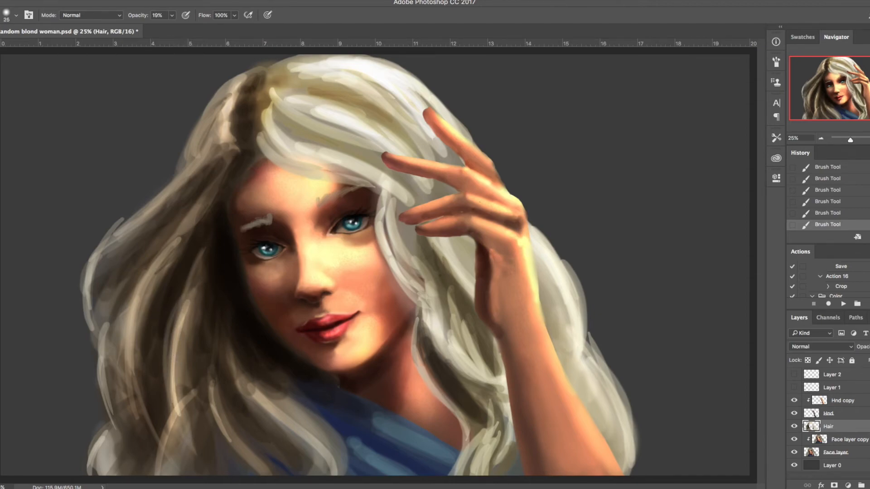
Add fine light strands to the shaded hair beside the face with a 25 px brush, using beige dec093 and a paler tone
left_click(59, 302)
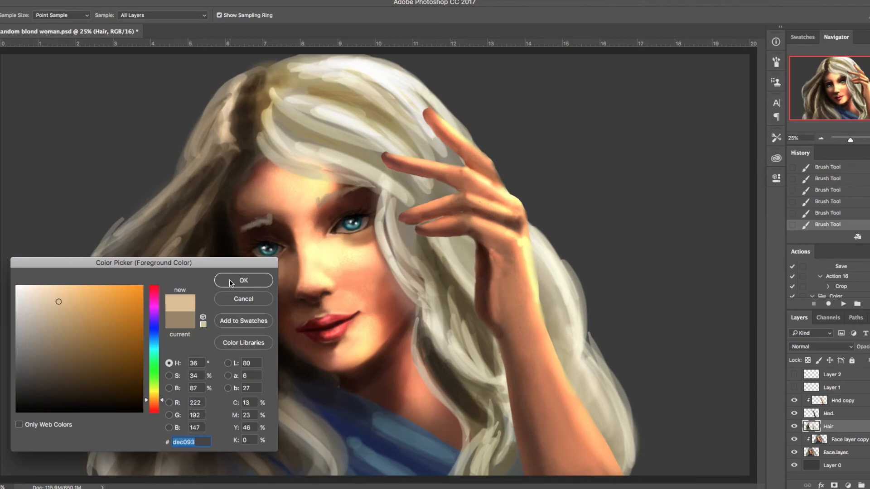
left_click(243, 280)
left_click_drag(188, 296, 176, 396)
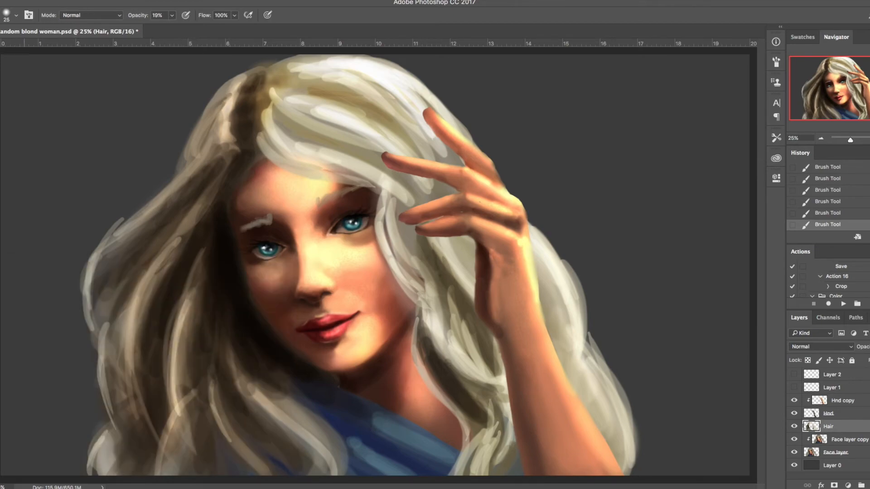
left_click(49, 285)
key("Return")
left_click_drag(181, 313, 210, 211)
Sample tones from the shaded hair and paint 50 px strands along its outer edge from crown to shoulder
left_click(200, 233, "alt")
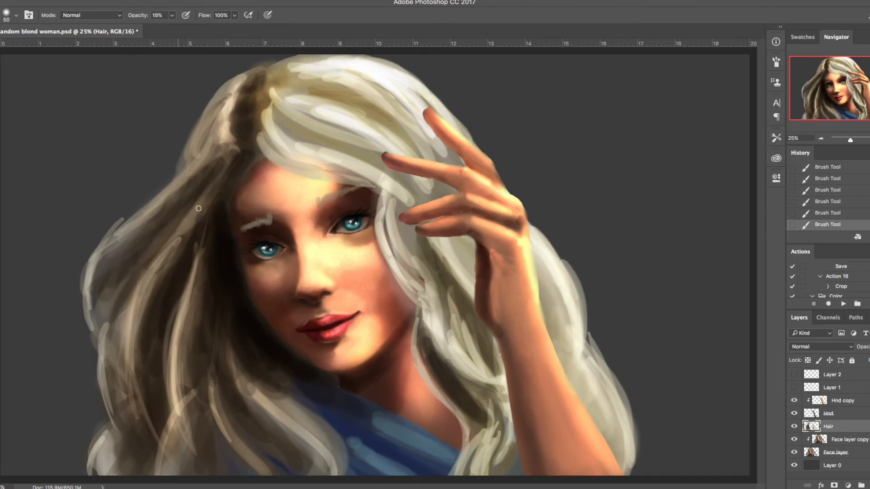
left_click(179, 307, "alt")
left_click_drag(178, 202, 95, 299)
left_click_drag(125, 234, 96, 278)
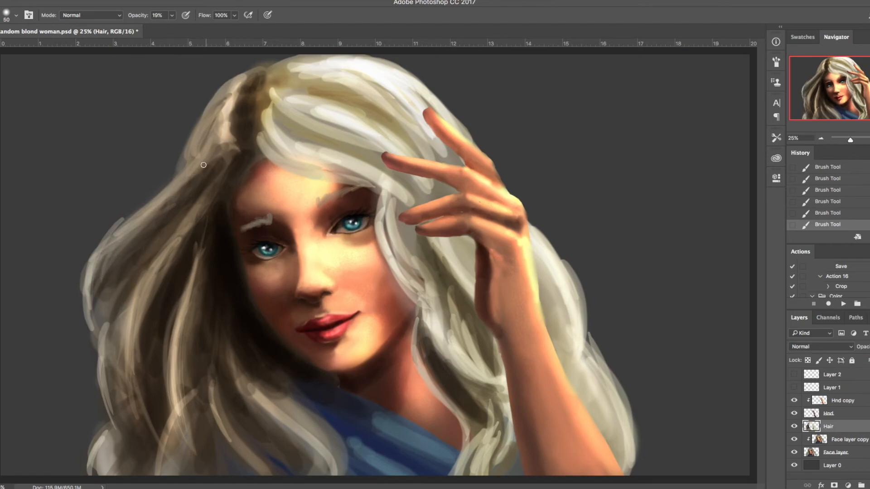
mouse_move(180, 166)
left_mouse_down()
mouse_move(144, 200)
mouse_move(107, 313)
left_mouse_up()
left_click_drag(149, 200, 101, 295)
Sample the golden tone at the parting and sweep strands from it across the light crown toward the fingers
left_click(265, 107, "alt")
left_click_drag(267, 112, 385, 174)
mouse_move(277, 100)
left_mouse_down()
mouse_move(407, 159)
mouse_move(375, 138)
mouse_move(269, 98)
mouse_move(390, 140)
left_mouse_up()
mouse_move(296, 77)
left_mouse_down()
mouse_move(379, 95)
mouse_move(422, 131)
mouse_move(406, 108)
mouse_move(412, 97)
left_mouse_up()
Enlarge the brush to 90 px and blend the shaded hair from the parting down its outer edge
key("]")
key("]")
key("]")
key("]")
mouse_move(254, 87)
left_mouse_down()
mouse_move(225, 147)
mouse_move(190, 174)
left_mouse_up()
left_click_drag(140, 231, 102, 403)
left_click_drag(190, 157, 114, 295)
left_click_drag(114, 286, 106, 426)
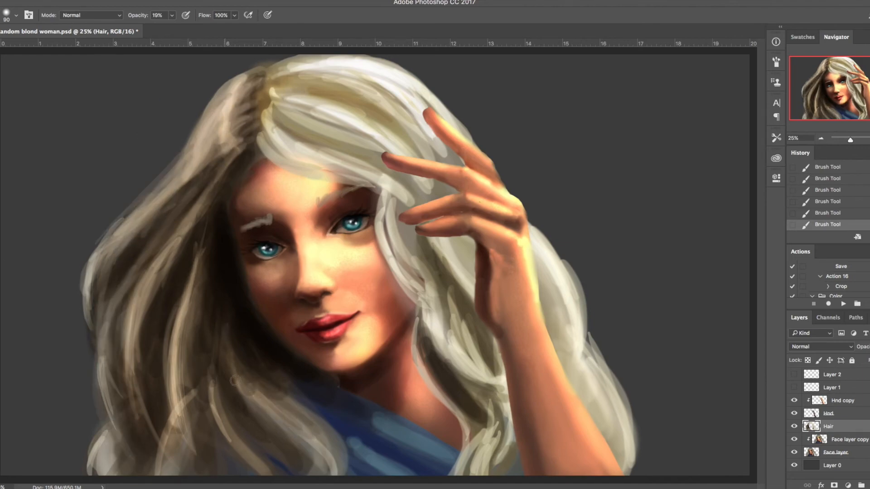
Sample a tone from the shaded hair and deepen the strands above the forehead and below the raised hand
left_click(186, 326, "alt")
left_click_drag(276, 136, 393, 193)
left_click_drag(419, 237, 494, 376)
Shrink the brush to a very fine tip and draw loose flyaway hairs outward from both sides of the hair
key("[")
key("[")
key("[")
key("[")
key("[")
key("[")
key("[")
key("[")
key("[")
key("[")
key("[")
key("[")
key("[")
left_click_drag(534, 227, 616, 365)
left_click_drag(145, 194, 68, 446)
left_click_drag(122, 217, 17, 312)
left_click_drag(584, 288, 663, 346)
left_click_drag(425, 87, 549, 148)
mouse_move(233, 161)
left_mouse_down()
mouse_move(165, 358)
mouse_move(90, 293)
left_mouse_up()
left_click_drag(406, 69, 550, 147)
Enlarge the brush up to 200 px and softly blend the light hair across the crown and beside the cheek
key("]")
key("]")
key("]")
key("]")
key("]")
key("]")
key("]")
key("]")
key("]")
key("]")
key("]")
key("]")
key("]")
key("]")
left_click_drag(290, 81, 425, 136)
key("]")
key("]")
key("]")
key("]")
left_click_drag(392, 195, 409, 257)
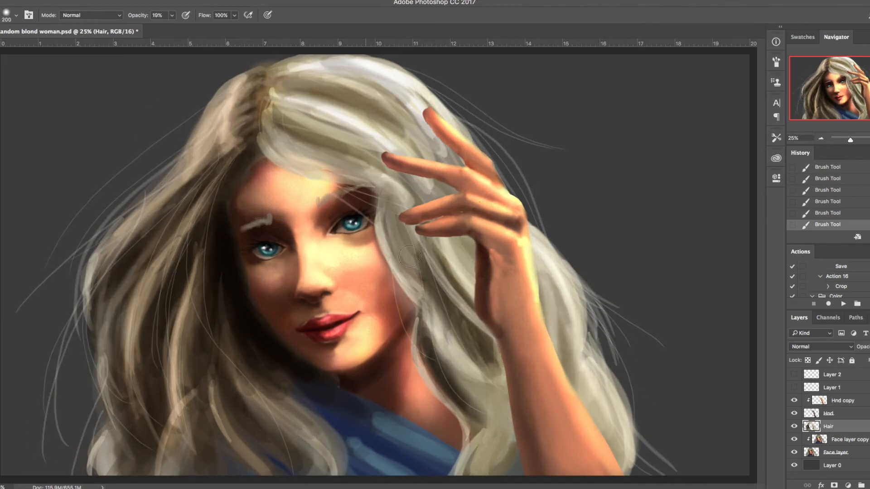
Reduce the brush to 70 px, define more strands over the forehead, beside the cheek and through both hair sides, and save the file
key("[")
key("[")
key("[")
key("[")
key("[")
key("[")
key("[")
left_click_drag(265, 136, 385, 182)
left_click_drag(376, 204, 404, 309)
left_click_drag(353, 102, 440, 161)
left_click_drag(437, 247, 501, 367)
left_click_drag(209, 184, 169, 299)
left_click_drag(131, 231, 97, 403)
key("ctrl+s")
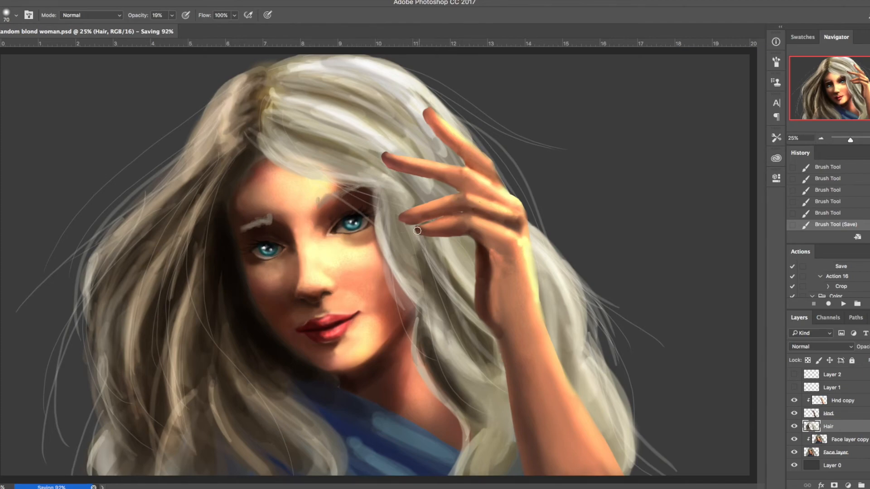
Merge Face layer copy into Face layer and use Curves to raise its blue channel from input 105 to output 118
key("alt+[")
key("super+e")
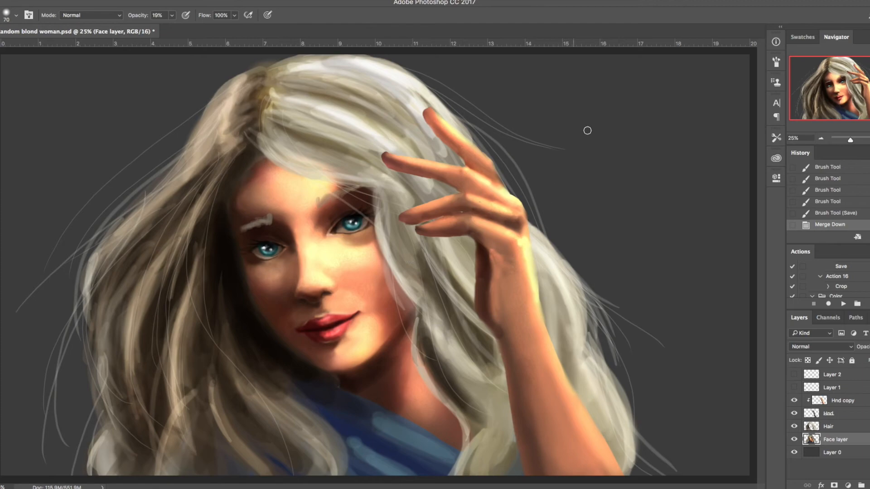
key("l")
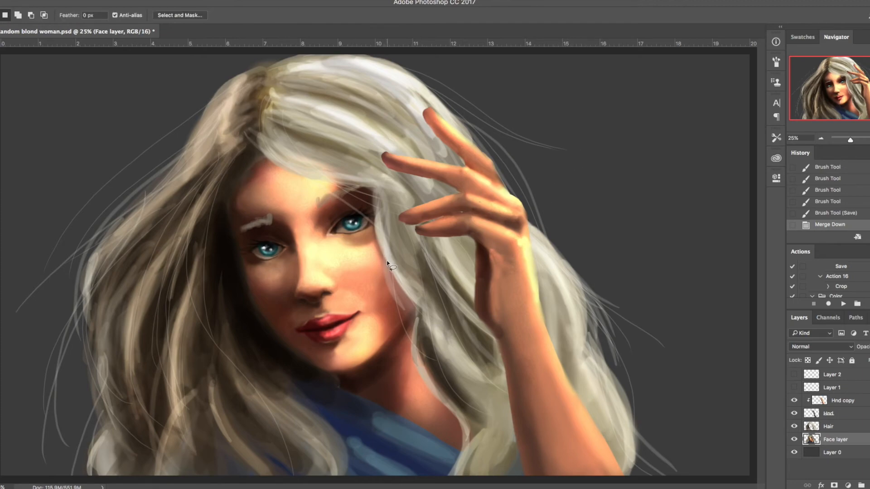
key("super+m")
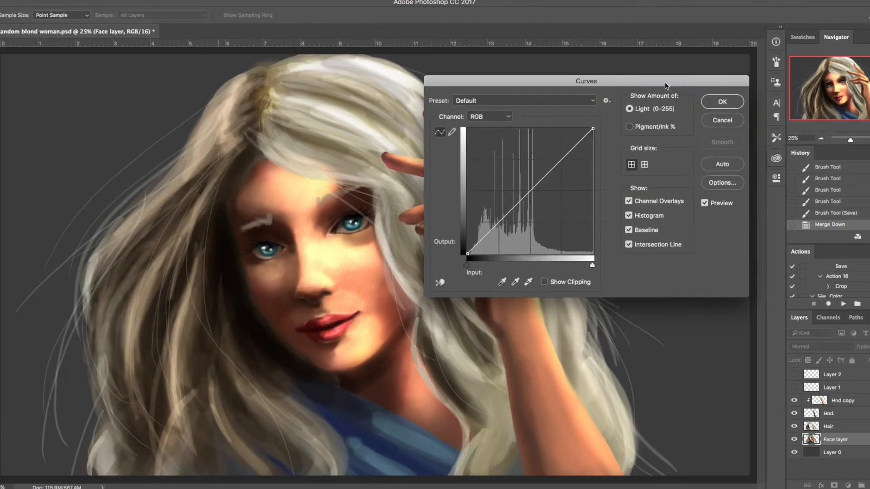
left_click(569, 85)
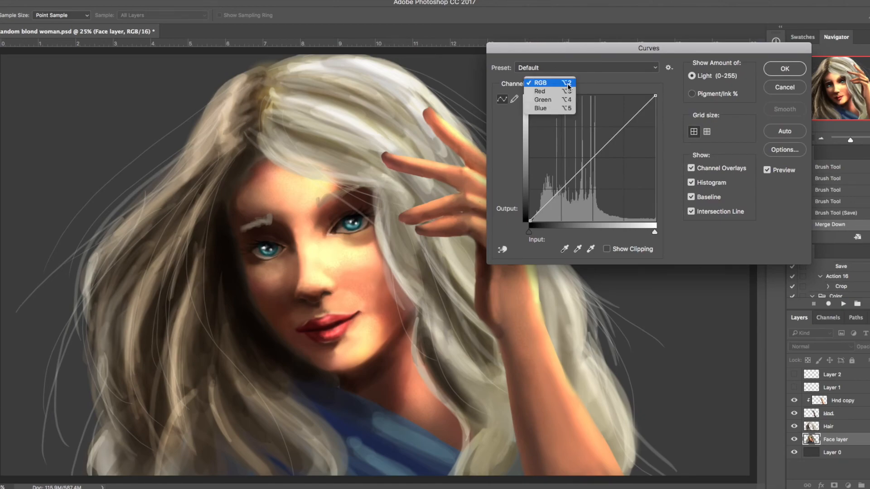
left_click(570, 111)
left_click_drag(584, 159, 585, 162)
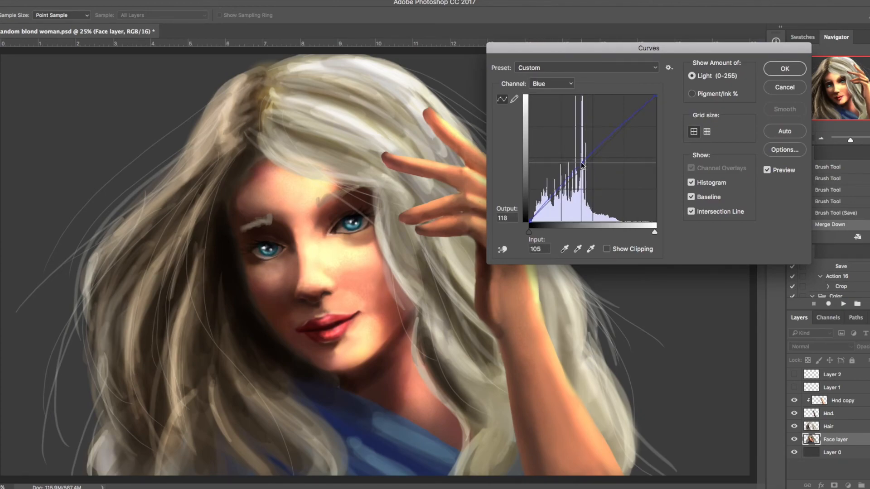
key("Return")
Duplicate the Face layer, clip the copy to the original, and set the brush's blending mode to Overlay
key("super+j")
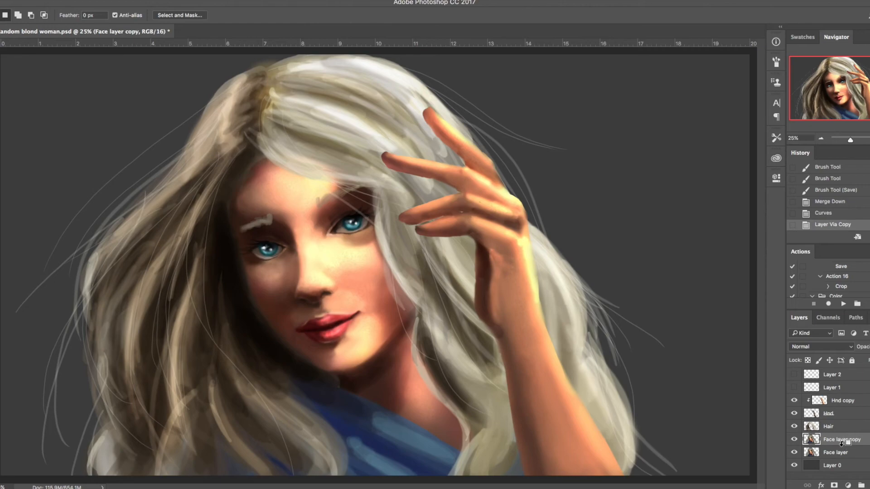
left_click(845, 447, "alt")
key("b")
left_click(91, 16)
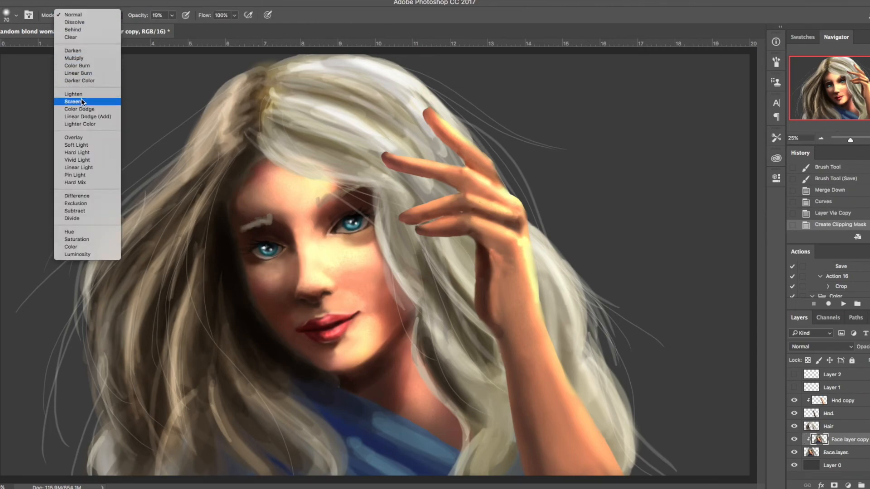
left_click(73, 137)
Pick a pale pinkish colour and glaze the lit skin with a soft 300 px Overlay brush at 8% opacity
left_click(2, 281)
left_click_drag(41, 290, 40, 281)
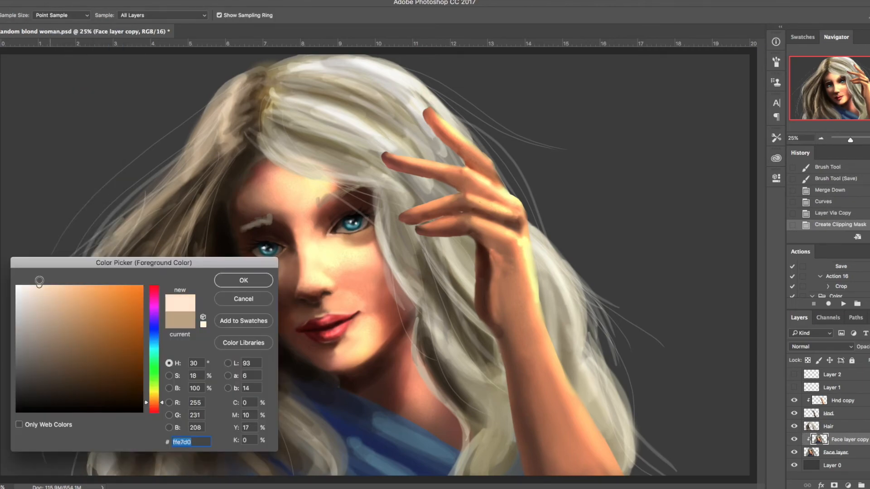
left_click_drag(154, 402, 154, 410)
left_click(262, 282)
right_click(352, 224)
left_click_drag(388, 217, 357, 221)
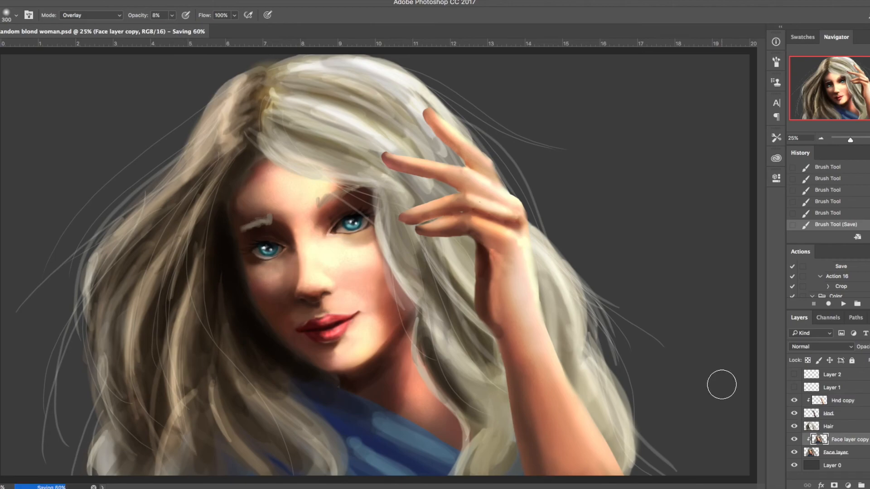
Refine the nose bridge and the shaded nostril edge with a small Normal-mode brush at 31% opacity
key("ctrl+plus")
key("ctrl+plus")
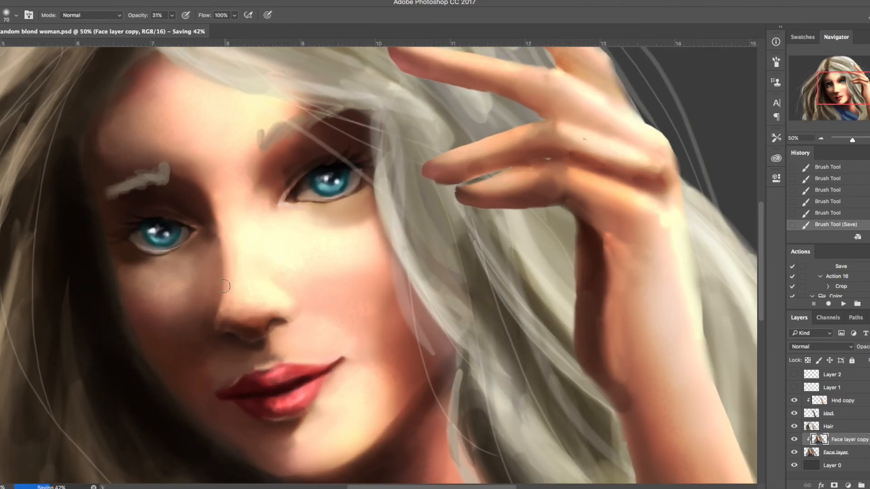
key("bracketleft")
key("bracketleft")
key("bracketleft")
key("bracketleft")
key("bracketleft")
key("bracketleft")
left_click_drag(220, 316, 225, 240)
key("bracketright")
key("bracketright")
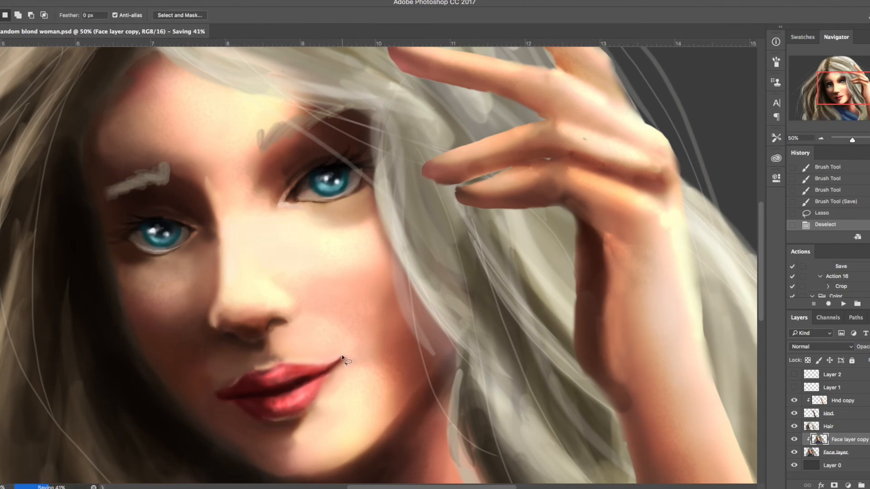
Softly darken the lower lash line and outer corner of the shaded eye with a 60 to 90 px brush at 13% opacity
key("b")
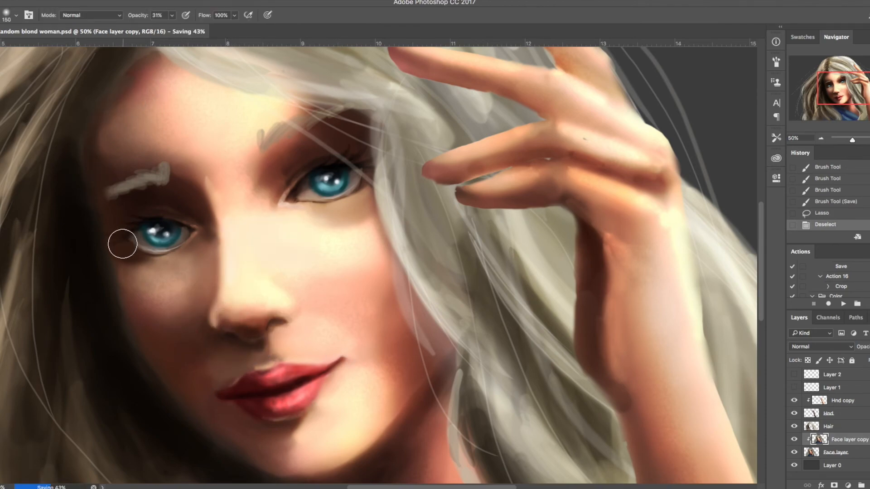
mouse_move(151, 249)
left_mouse_down()
mouse_move(129, 243)
mouse_move(172, 254)
left_mouse_up()
key("super+z")
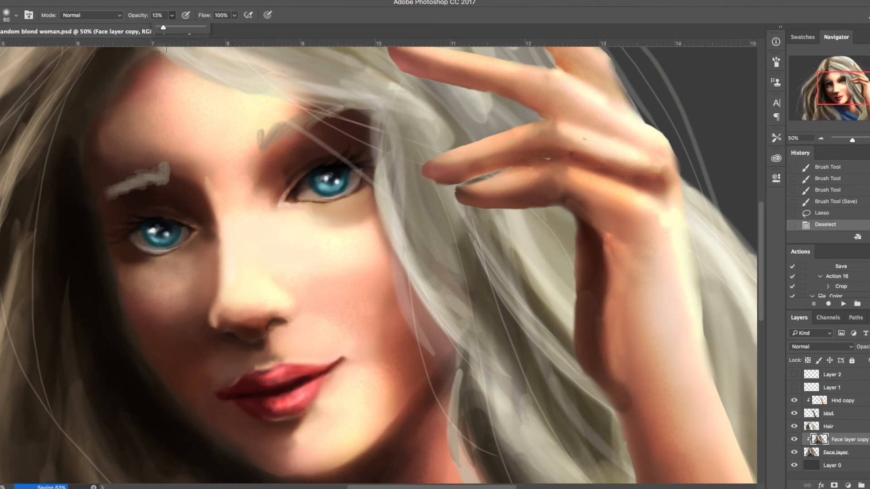
mouse_move(128, 255)
left_mouse_down()
mouse_move(180, 259)
mouse_move(131, 243)
left_mouse_up()
mouse_move(130, 242)
left_mouse_down()
mouse_move(156, 257)
mouse_move(194, 238)
mouse_move(185, 245)
left_mouse_up()
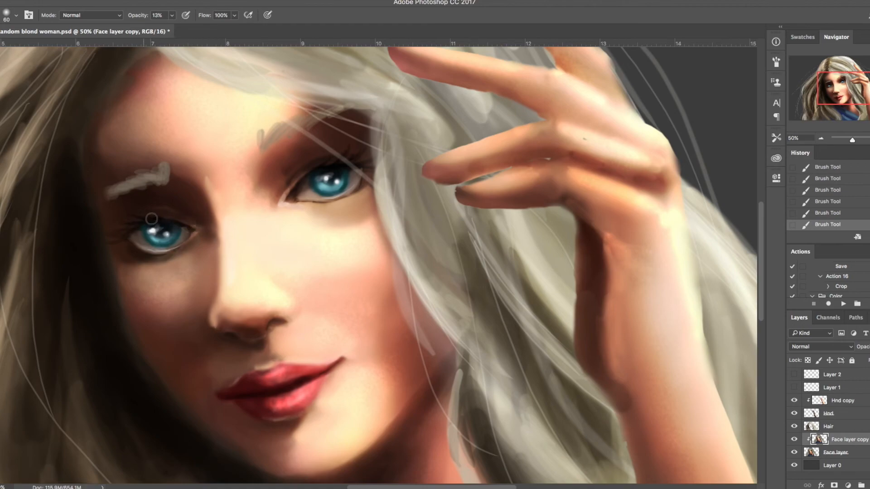
mouse_move(301, 205)
left_mouse_down()
mouse_move(345, 203)
mouse_move(370, 184)
left_mouse_up()
key("super+z")
key("bracketright")
mouse_move(184, 246)
left_mouse_down()
mouse_move(151, 264)
mouse_move(128, 258)
left_mouse_up()
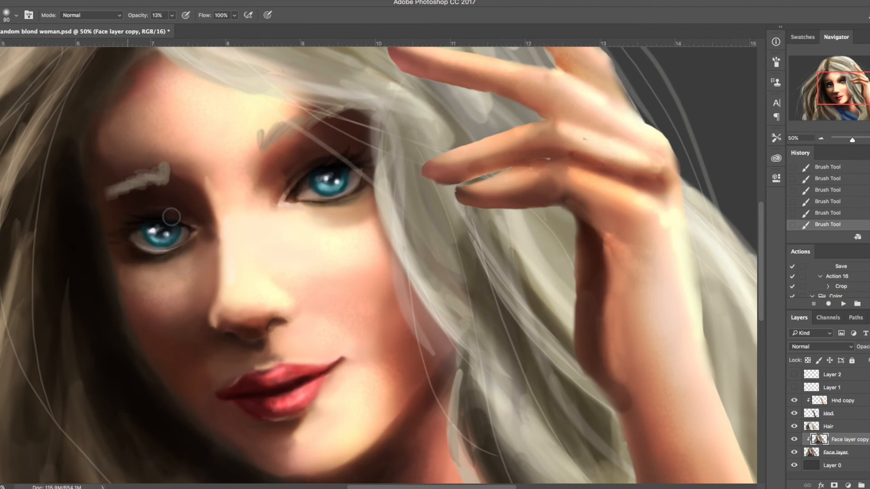
Softly shade the iris and lower white of the shaded eye with a 150 px brush at 13% opacity, and save
key("bracketright")
key("bracketright")
key("bracketright")
left_click_drag(164, 238, 146, 239)
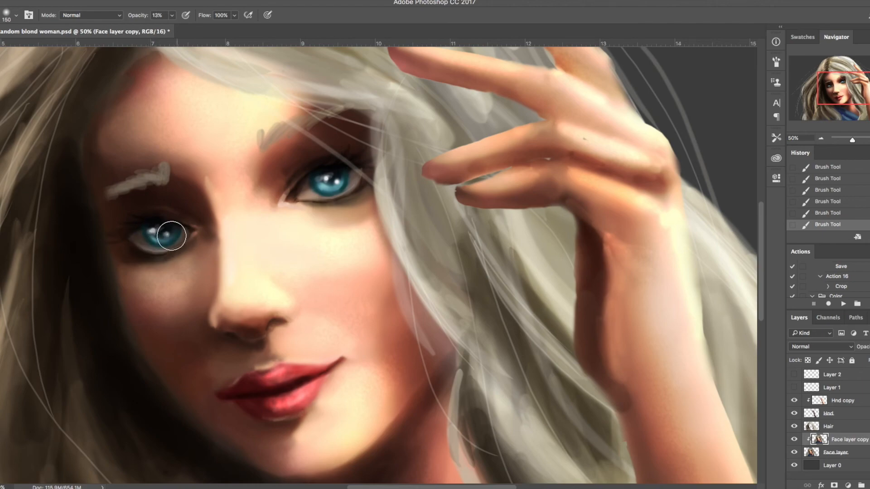
key("super+s")
Merge the Face layer copy down, duplicate the merged layer, and clip the duplicate to the original
key("super+e")
key("super+j")
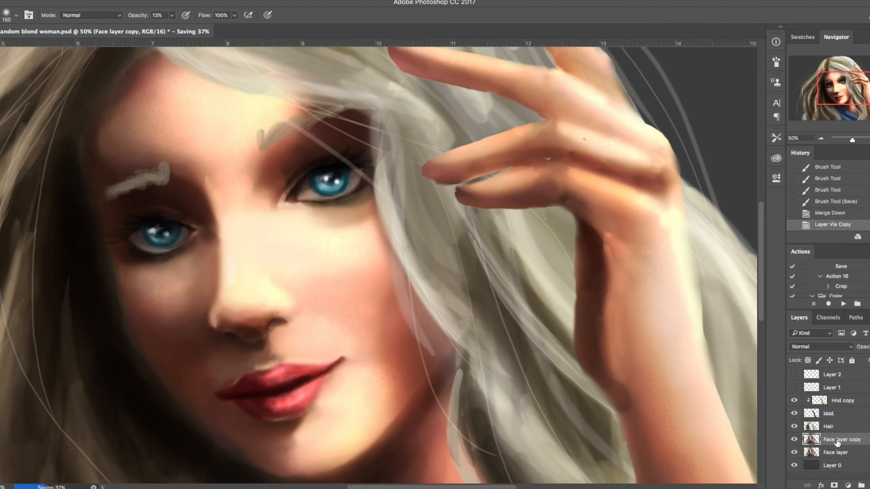
left_click(838, 446, "alt")
Lasso the lit eye with a feathered selection, shift it slightly, deselect, compare with the earlier history state, and save the moved version
key("l")
mouse_move(245, 183)
left_mouse_down()
mouse_move(354, 242)
mouse_move(395, 130)
left_mouse_up()
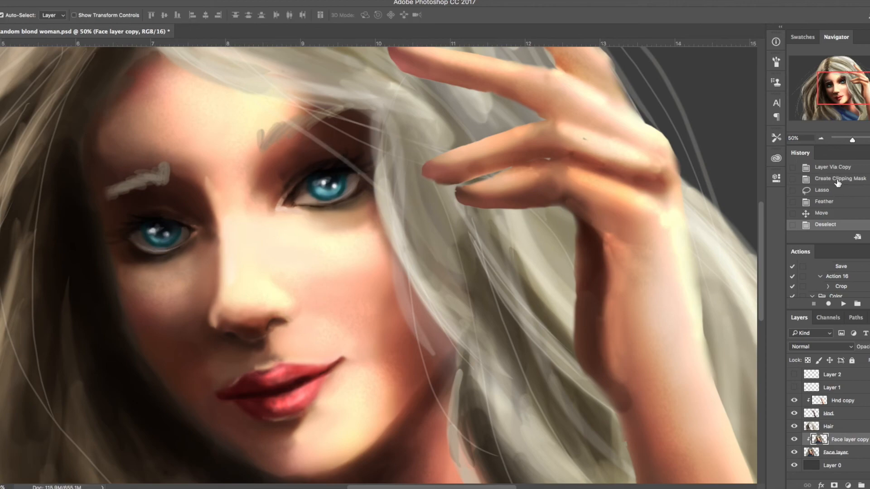
left_click(838, 181)
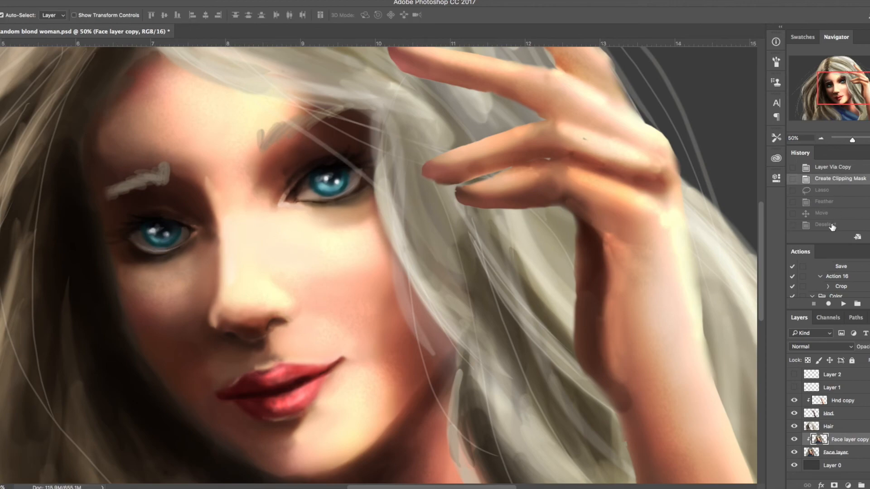
left_click(832, 226)
key("super+s")
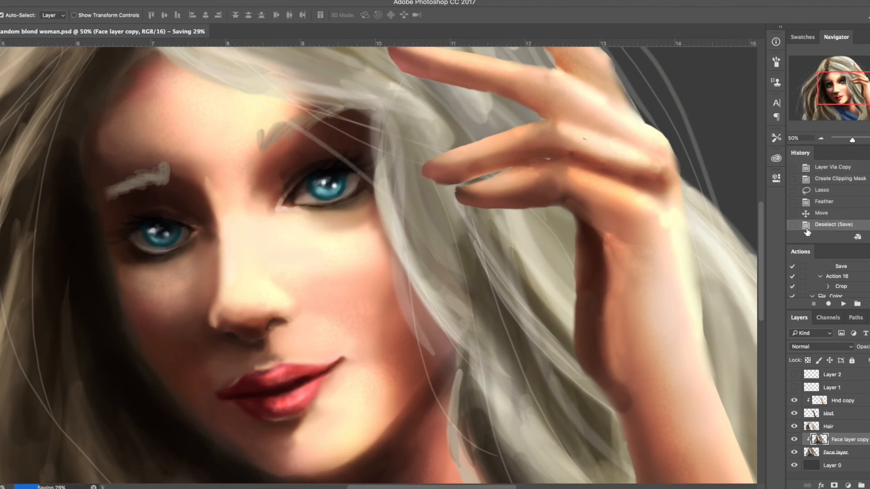
Blend sampled skin tones over the lit cheek beside the nose and mouth with a 125 px brush at 13% opacity
left_click_drag(420, 230, 469, 205)
key("b")
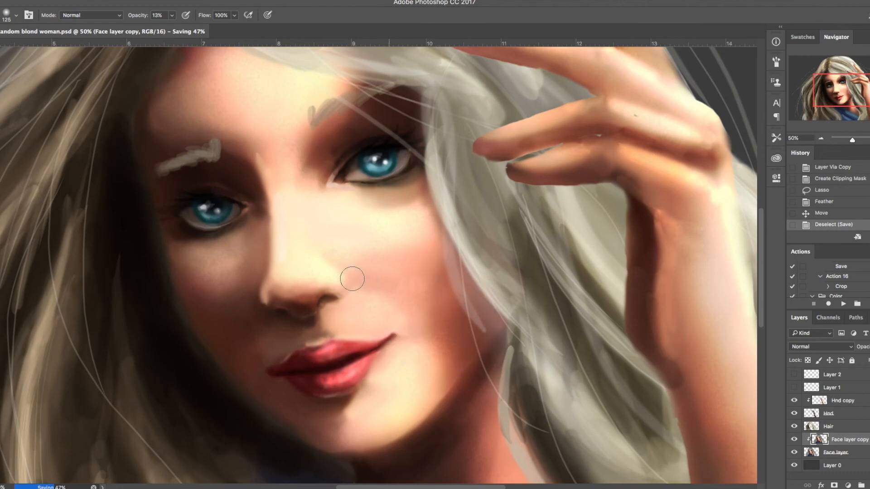
mouse_move(420, 312)
left_mouse_down()
mouse_move(372, 280)
mouse_move(363, 281)
mouse_move(435, 322)
mouse_move(356, 299)
mouse_move(402, 310)
mouse_move(380, 304)
mouse_move(402, 309)
mouse_move(395, 279)
left_mouse_up()
left_click(387, 306, "alt")
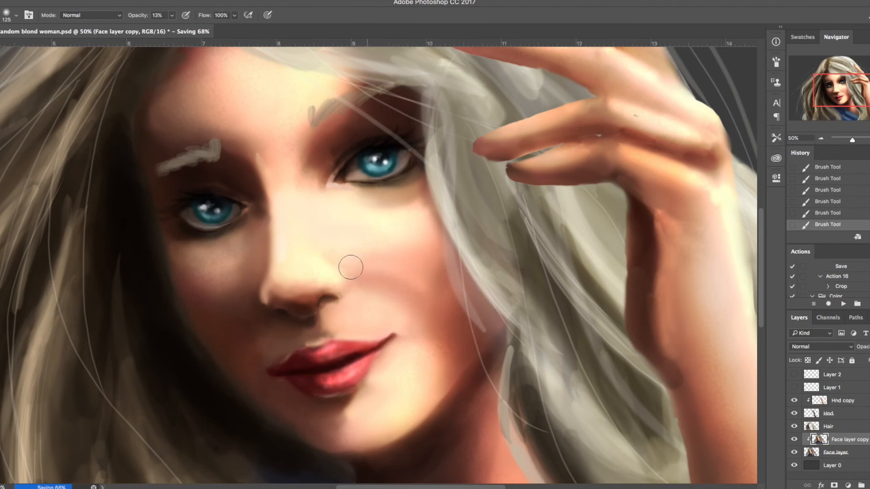
left_click(417, 232, "alt")
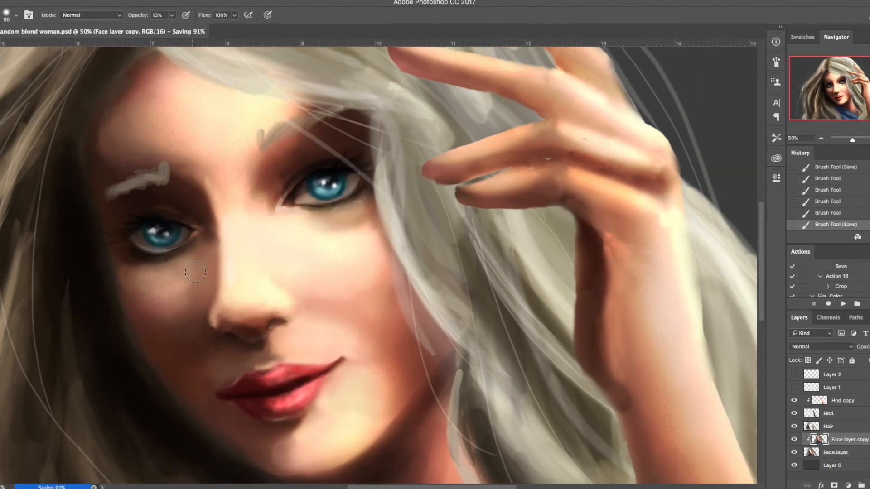
Refine the upper lash line of the shaded eye with a small 45 px brush at 13% opacity
key("bracketleft")
key("bracketleft")
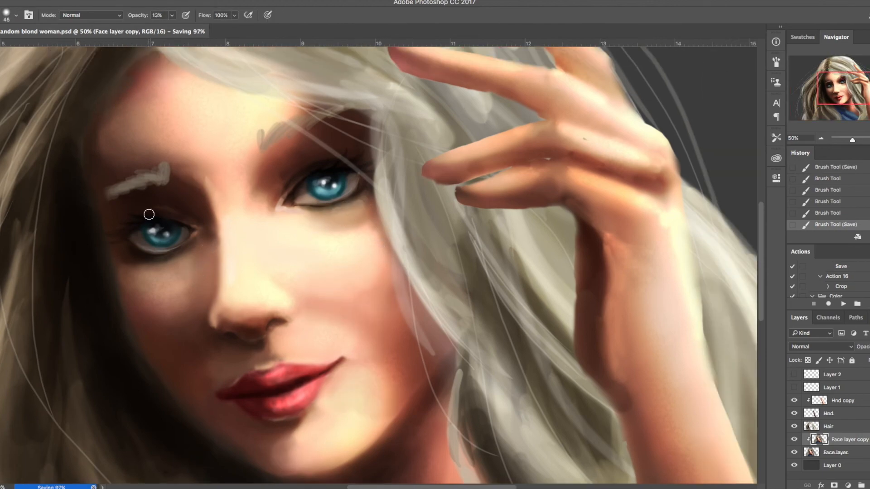
mouse_move(159, 214)
left_mouse_down()
mouse_move(195, 226)
mouse_move(170, 217)
mouse_move(189, 216)
mouse_move(159, 218)
left_mouse_up()
Darken the lit-side nostril and define the underside of the nose tip with 25 to 10 px brushes, and save
key("bracketleft")
key("bracketleft")
key("bracketleft")
key("bracketleft")
mouse_move(275, 320)
left_mouse_down()
mouse_move(228, 336)
mouse_move(276, 322)
left_mouse_up()
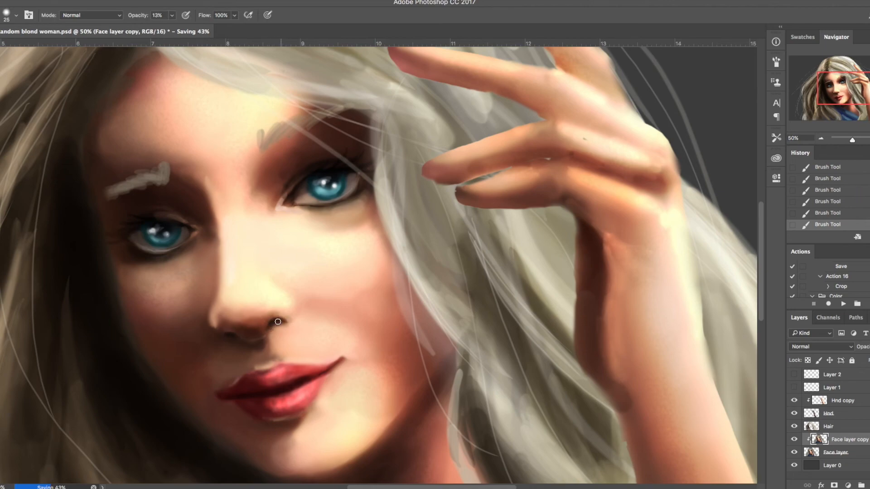
left_click(242, 331, "alt")
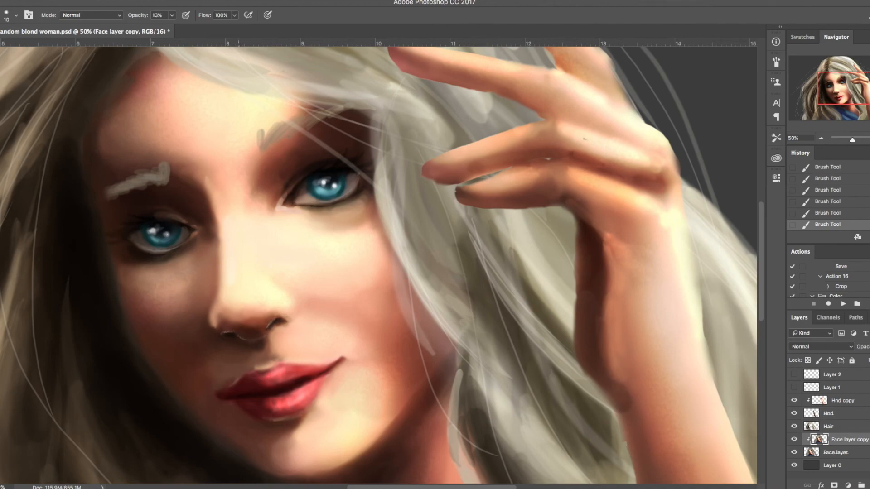
key("ctrl+s")
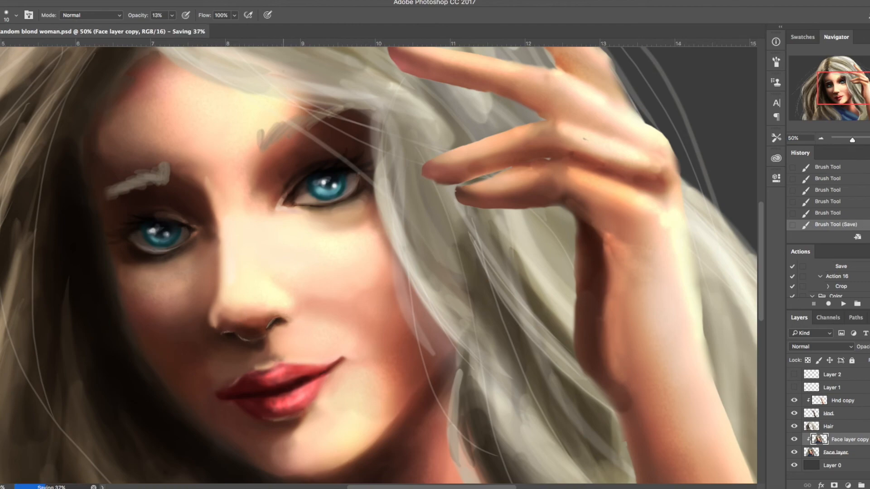
Paint a thin pale highlight along the upper edge of the lower lip with a 10 px brush, and save
left_click_drag(264, 389, 271, 391)
left_click_drag(267, 391, 276, 390)
left_click_drag(270, 391, 279, 390)
key("ctrl+s")
Sample a skin tone and model the nose tip and both nostril wings with a soft 60 px brush at 13% opacity
key("bracketright")
key("bracketright")
key("bracketright")
left_click(195, 297, "alt")
key("bracketright")
key("bracketright")
key("bracketright")
key("bracketright")
mouse_move(253, 305)
left_mouse_down()
mouse_move(233, 305)
mouse_move(244, 306)
left_mouse_up()
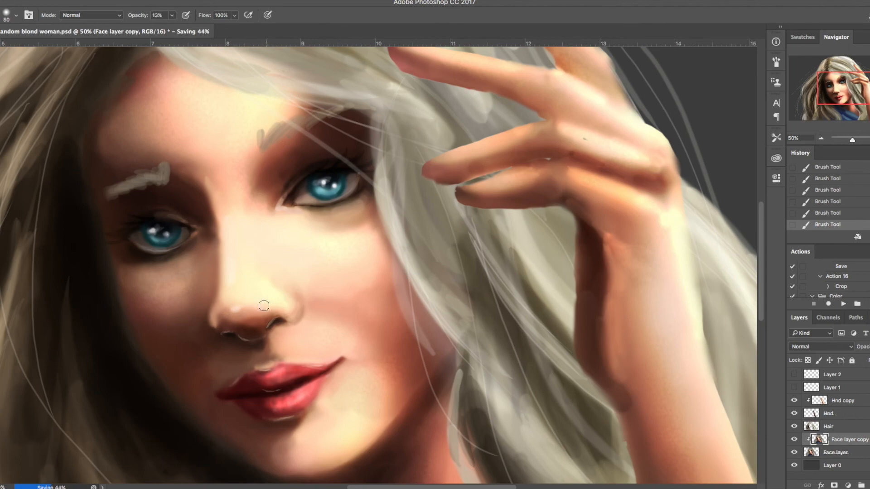
left_click_drag(214, 326, 229, 317)
Shade the skin under the lit eye's outer corner and along the jaw with soft 150 and 100 px brushes at 13% opacity
left_click_drag(361, 201, 354, 205)
left_click_drag(358, 203, 348, 209)
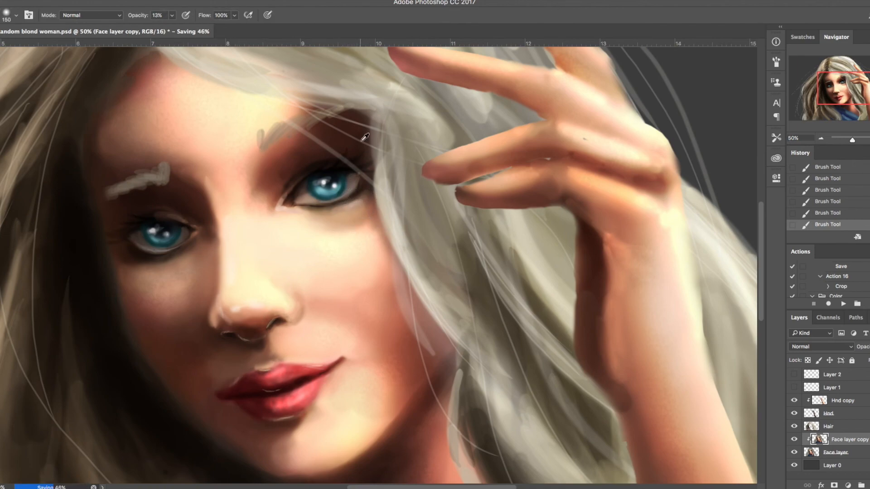
key("bracketleft")
key("bracketleft")
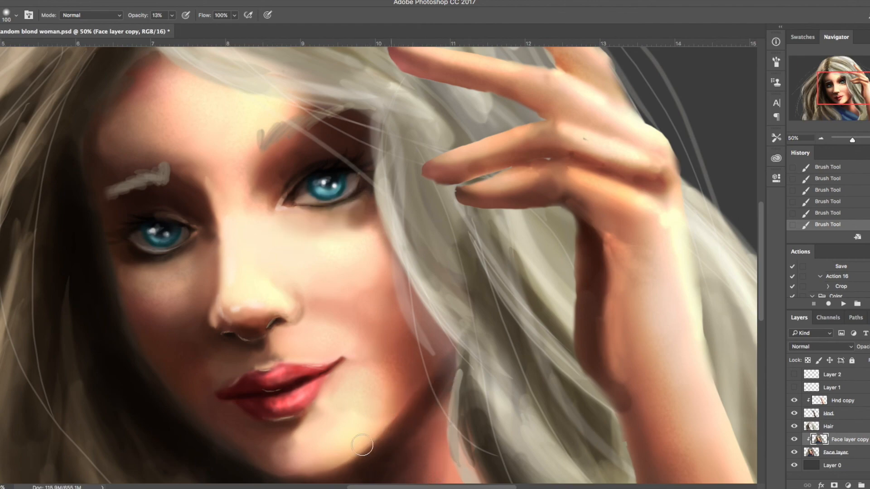
left_click(159, 210, "alt")
right_click(159, 204)
left_click(433, 374)
key("super+minus")
key("super+minus")
key("super+minus")
key("super+plus")
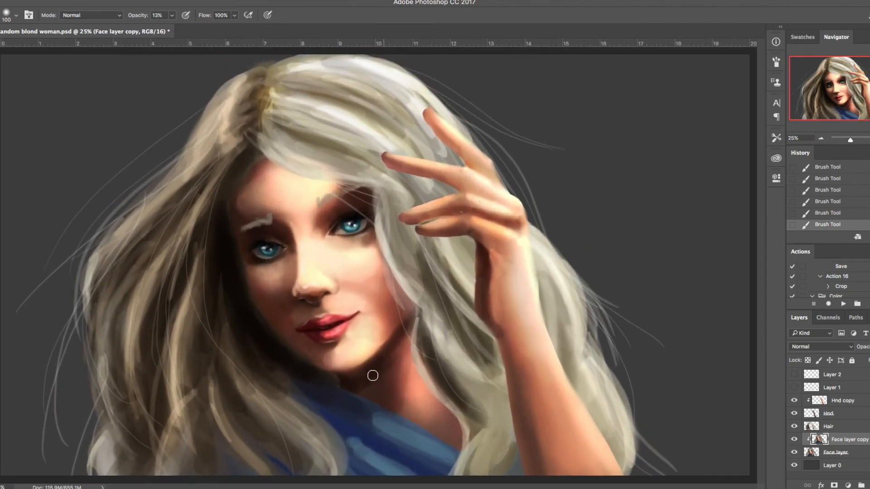
On the Hnd copy layer, blend sampled skin tones over the fingers and knuckles with a 100 px brush, and save
left_click(842, 403)
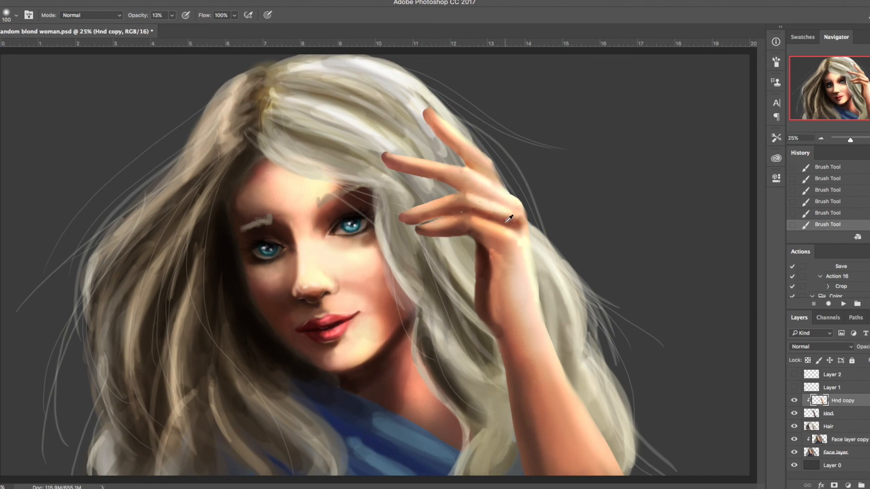
left_click(487, 192, "alt")
left_click(467, 165, "alt")
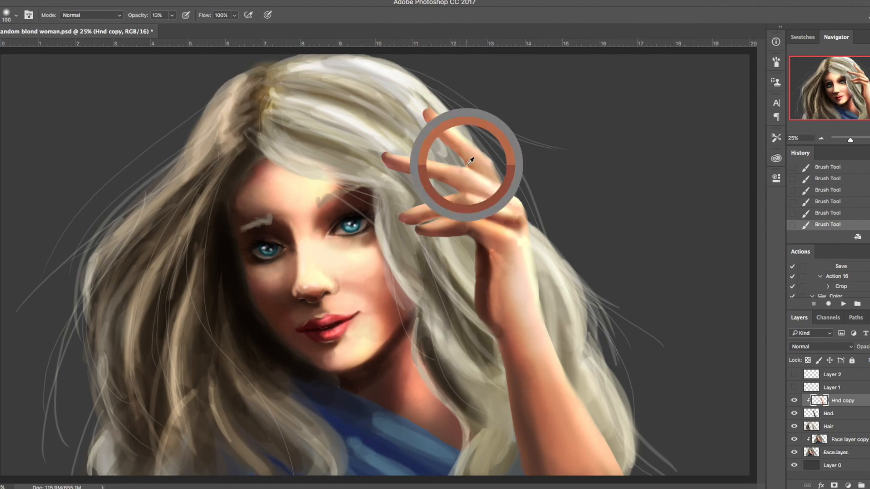
key("ctrl+s")
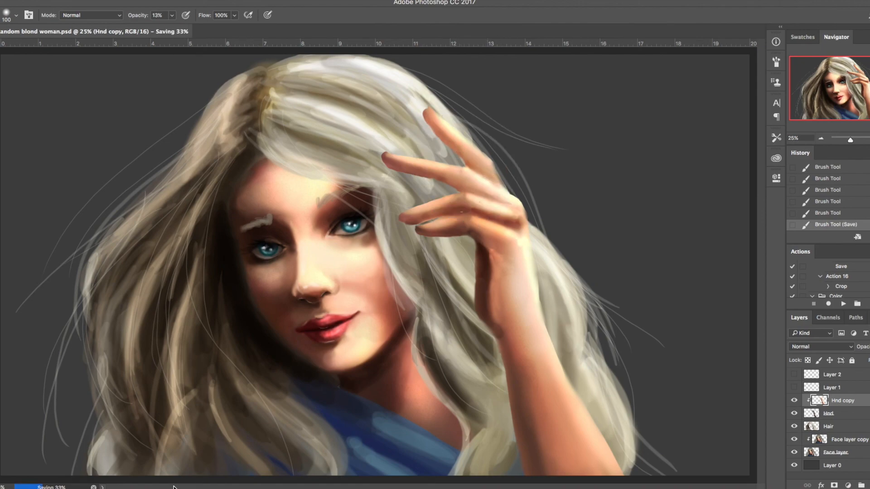